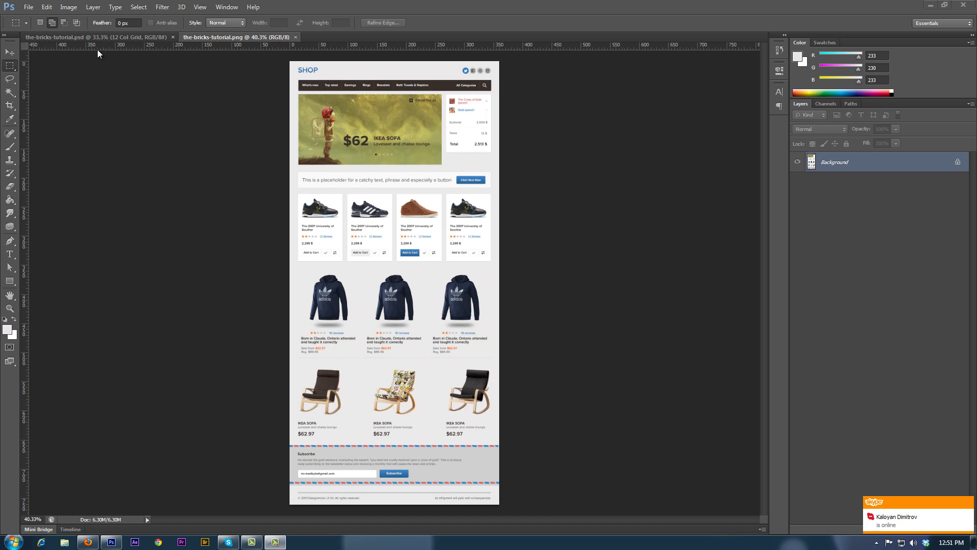
# Create a new 1200 x 2150 pixel RGB document at 72 pixels/inch with a white background.
pyautogui.click(29, 7)
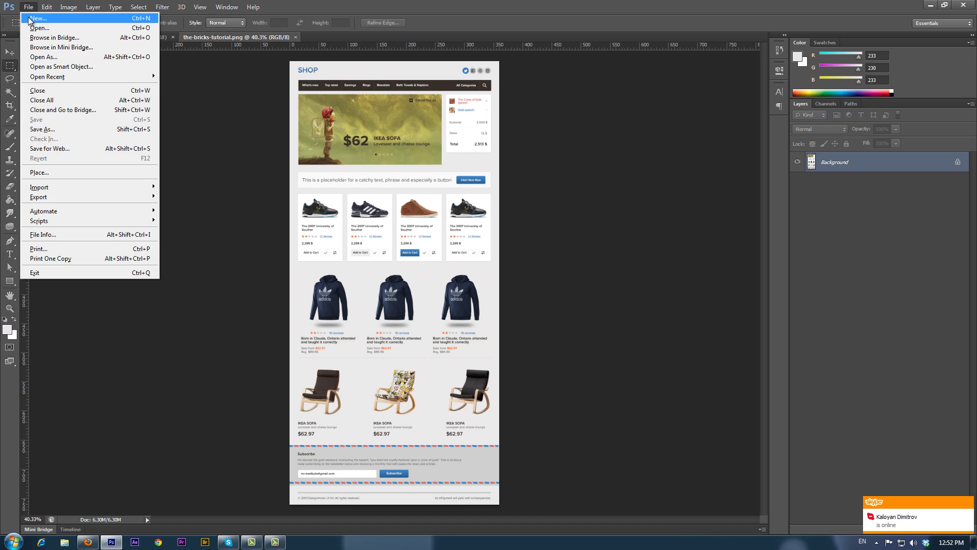
pyautogui.click(31, 17)
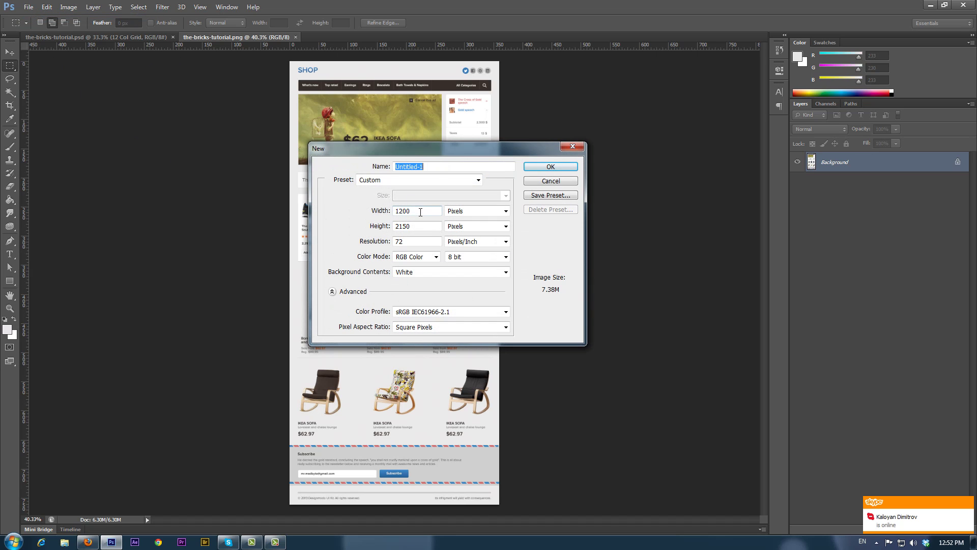
pyautogui.doubleClick(421, 213)
pyautogui.click(551, 167)
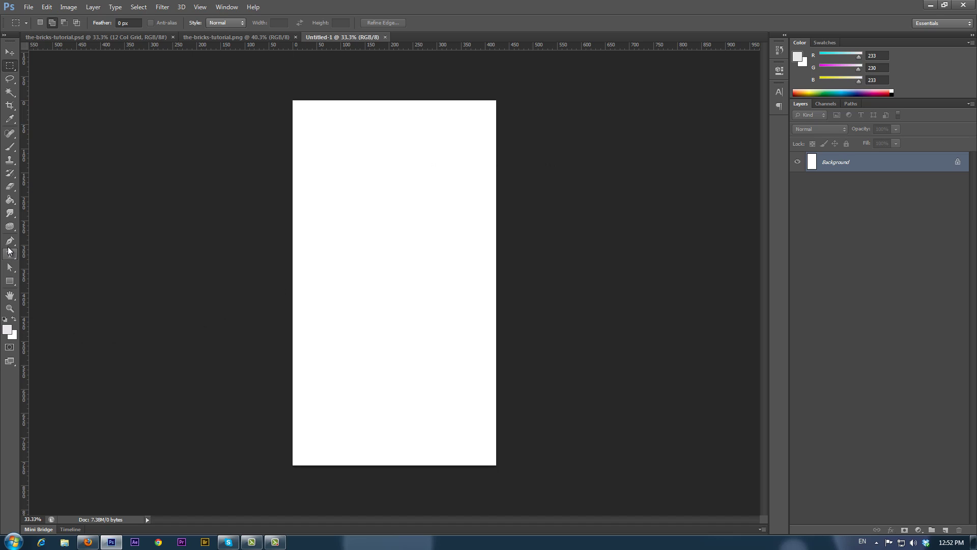
# Fill the Background layer with the light grey #e9e6e9 using the Paint Bucket.
pyautogui.click(10, 201)
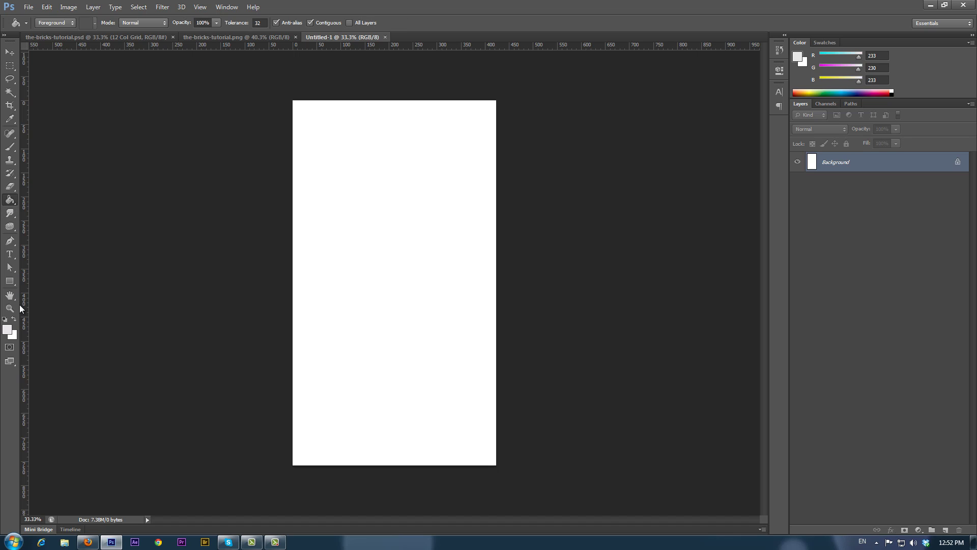
pyautogui.click(8, 330)
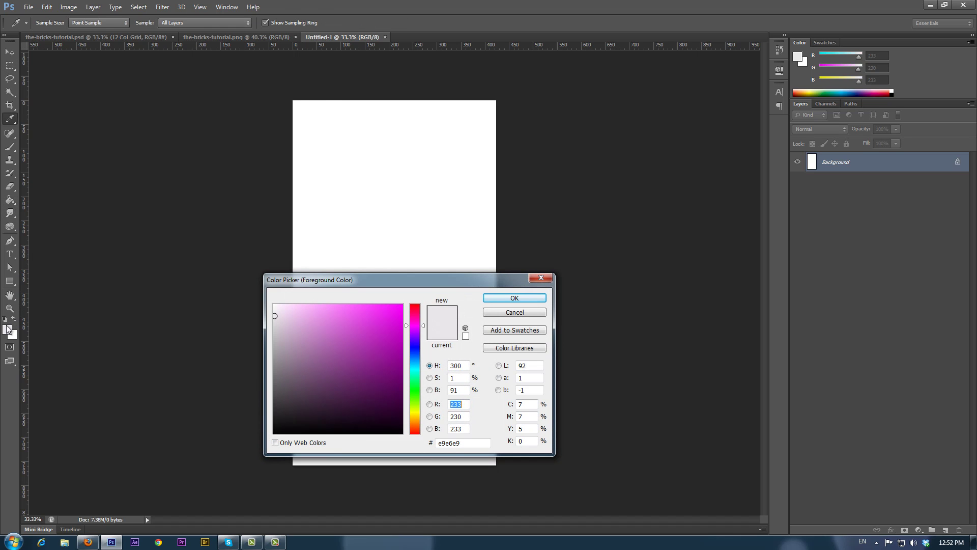
pyautogui.moveTo(468, 444); pyautogui.dragTo(424, 445)
pyautogui.click(498, 299)
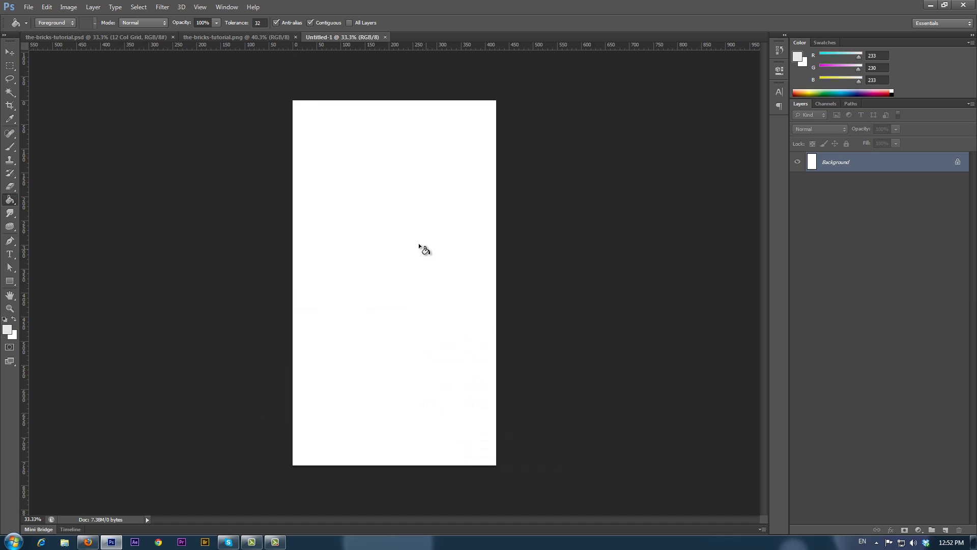
pyautogui.click(418, 247)
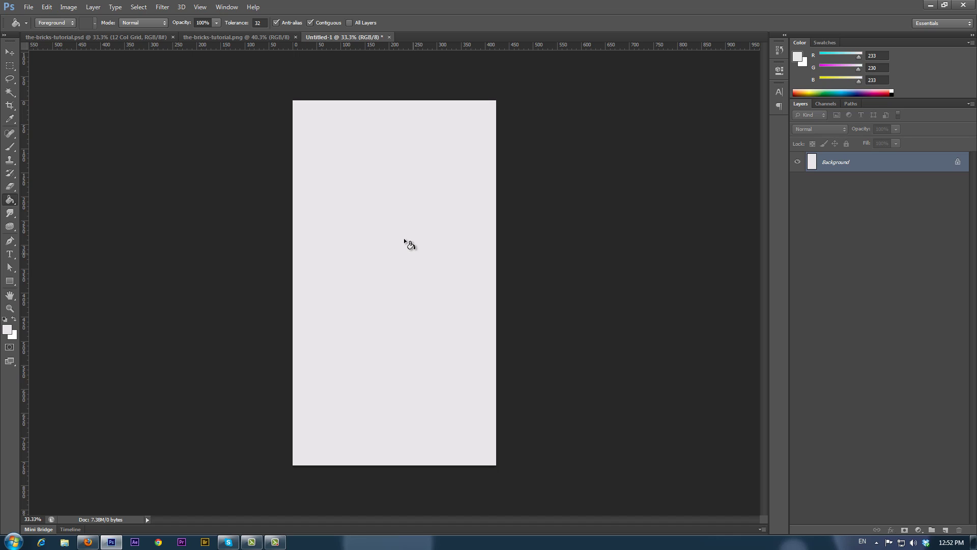
# Apply the Add Noise filter to the background with amount 6%, Uniform distribution and Monochromatic.
pyautogui.click(162, 7)
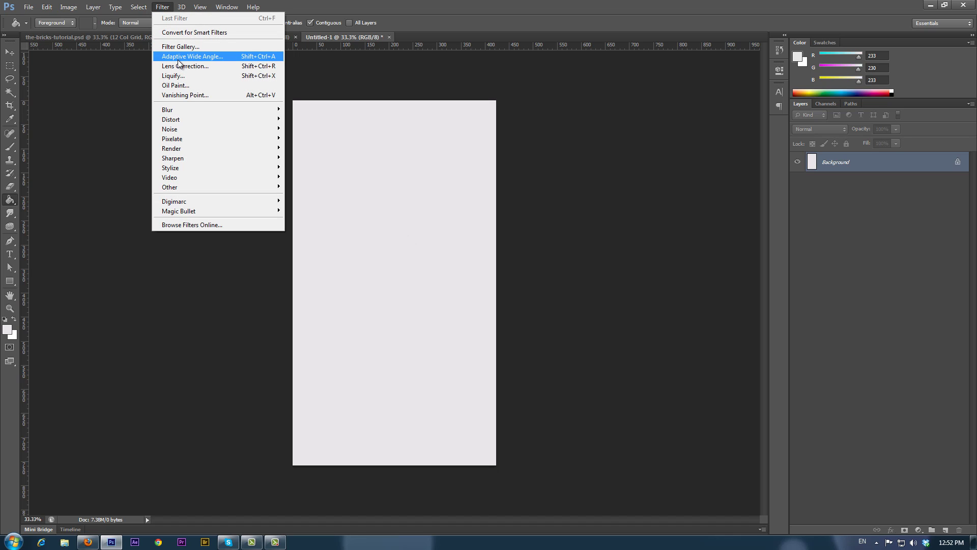
pyautogui.moveTo(197, 129)
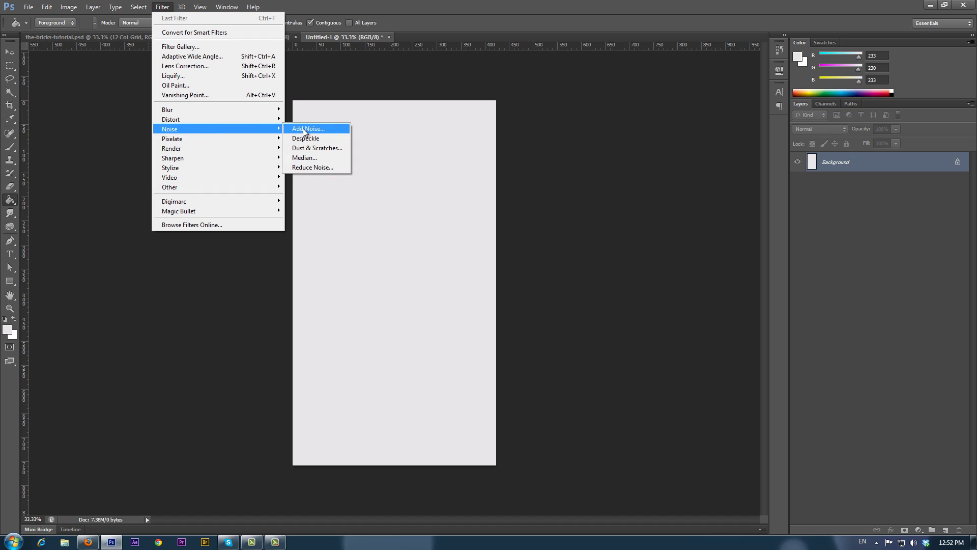
pyautogui.click(309, 129)
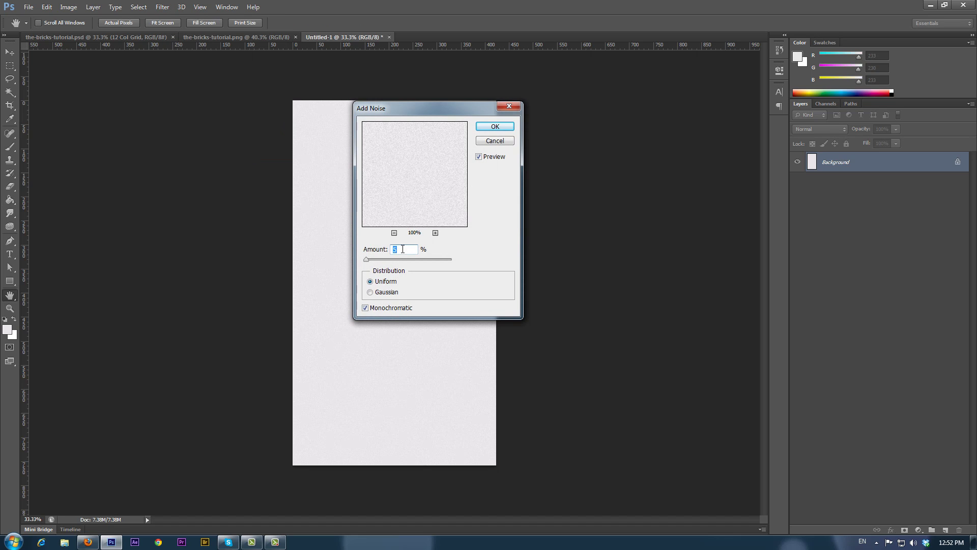
pyautogui.write('6')
pyautogui.click(495, 126)
pyautogui.press('g')
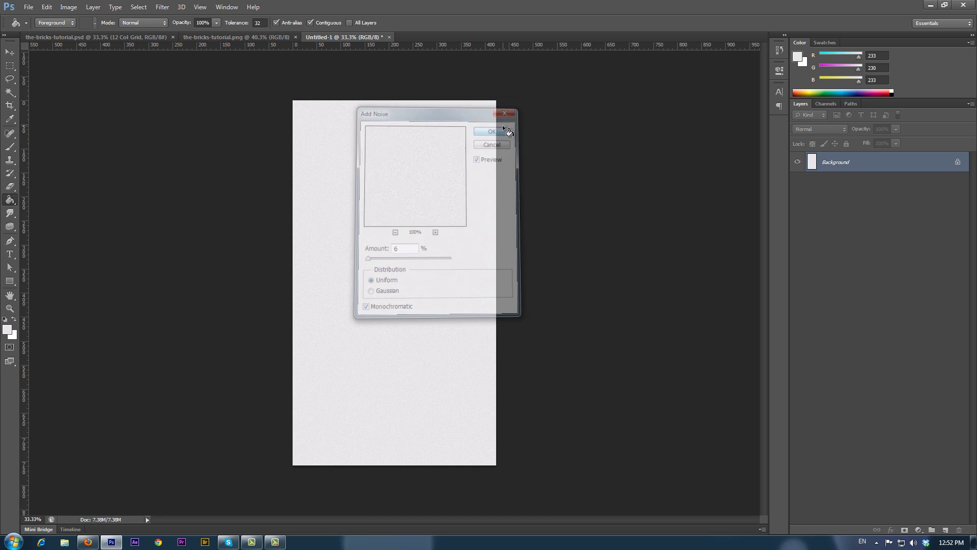
# Examine the noise texture of the background up close and at full-page view.
pyautogui.press('ctrl+KP_Add')
pyautogui.press('ctrl+KP_Add')
pyautogui.press('ctrl+KP_Add')
pyautogui.press('ctrl+KP_Add')
pyautogui.press('ctrl+KP_Add')
pyautogui.press('ctrl+KP_Add')
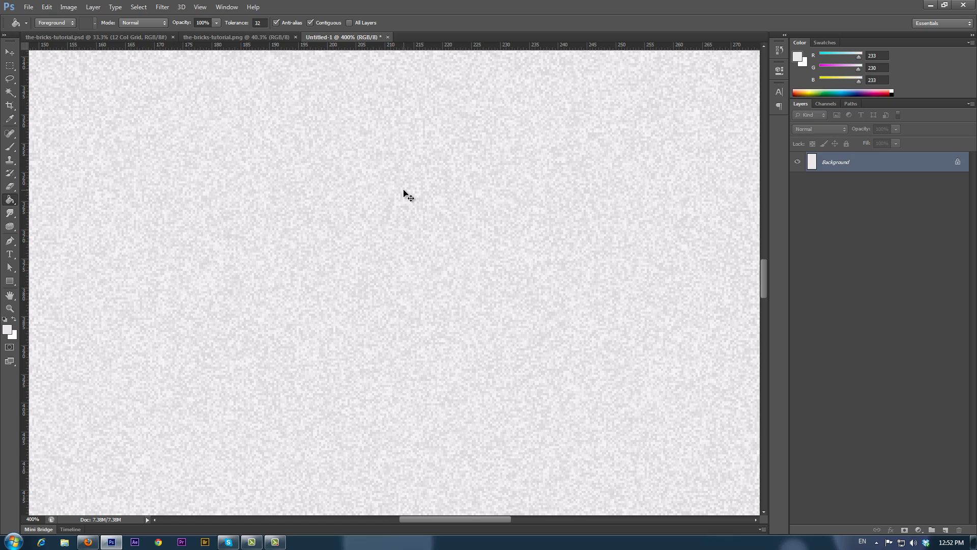
pyautogui.hotkey('ctrl', '-')
pyautogui.hotkey('ctrl', '-')
pyautogui.hotkey('ctrl', '-')
pyautogui.hotkey('ctrl', '-')
pyautogui.hotkey('ctrl', '-')
pyautogui.hotkey('ctrl', '-')
pyautogui.hotkey('ctrl', '-')
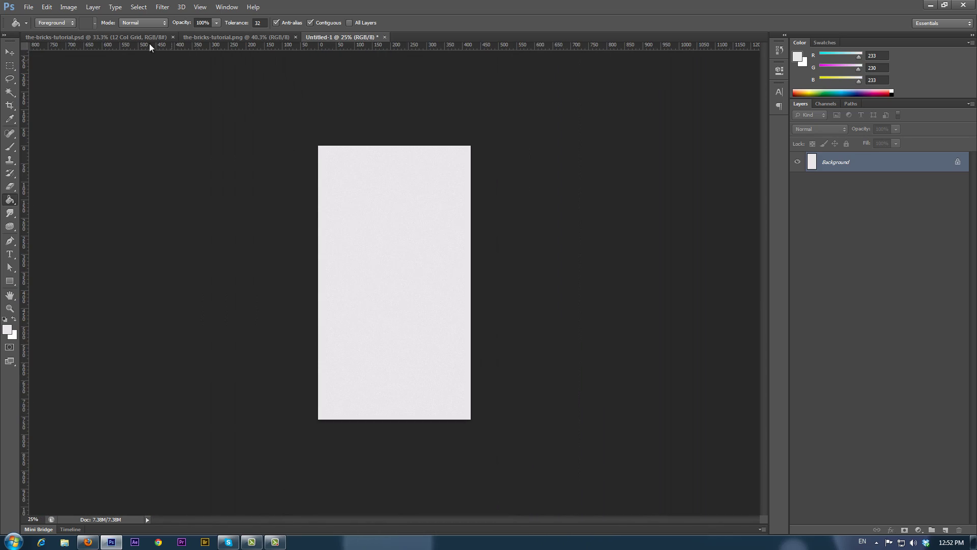
# Define the noisy background as a pattern named "Back".
pyautogui.click(53, 9)
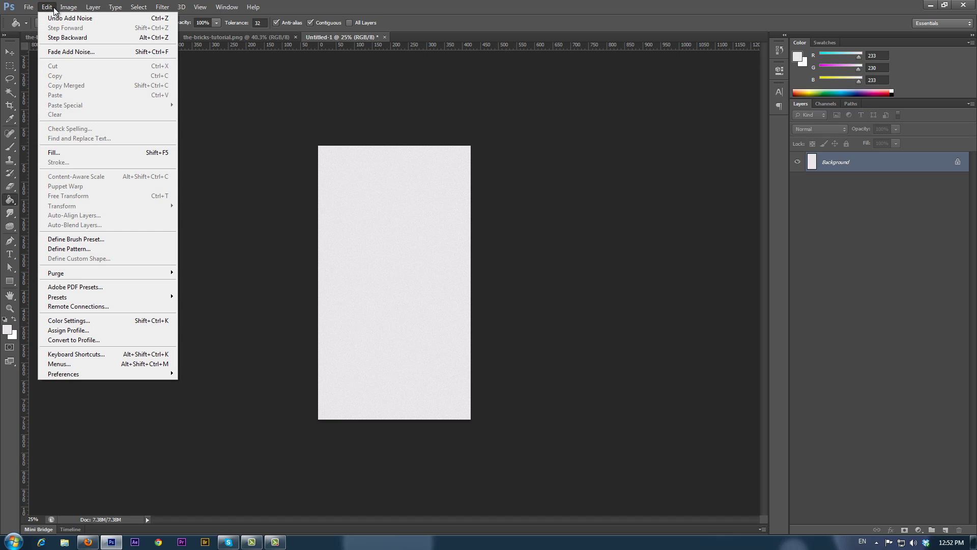
pyautogui.click(96, 249)
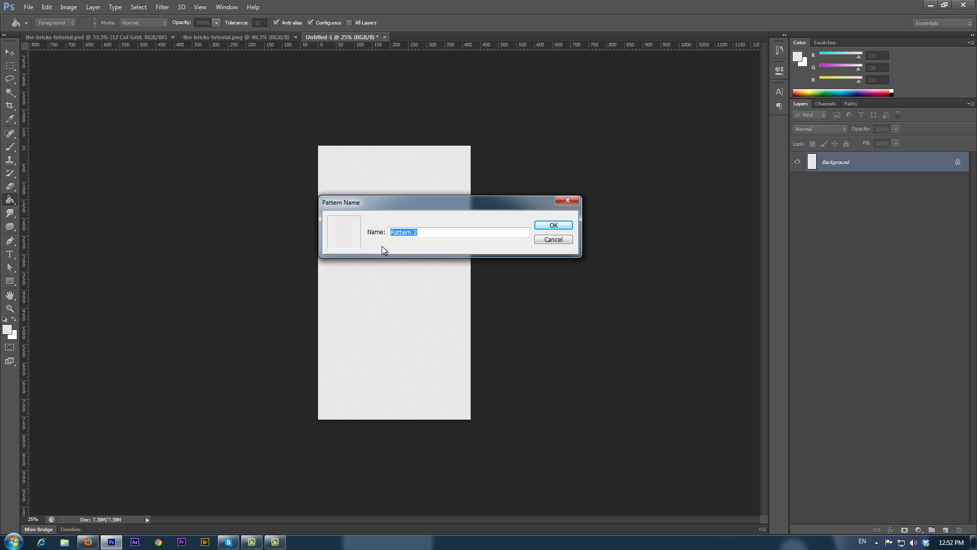
pyautogui.write('Back')
pyautogui.click(554, 226)
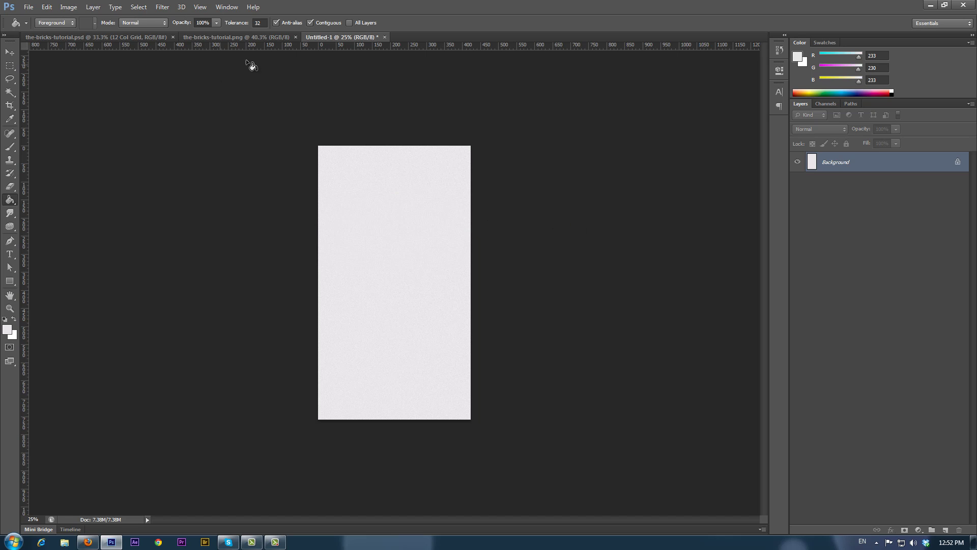
# Close the reference PNG, float the-bricks-tutorial.psd in its own window and copy its 12 Col Grid layer into the new document.
pyautogui.click(295, 37)
pyautogui.moveTo(148, 37); pyautogui.dragTo(116, 176)
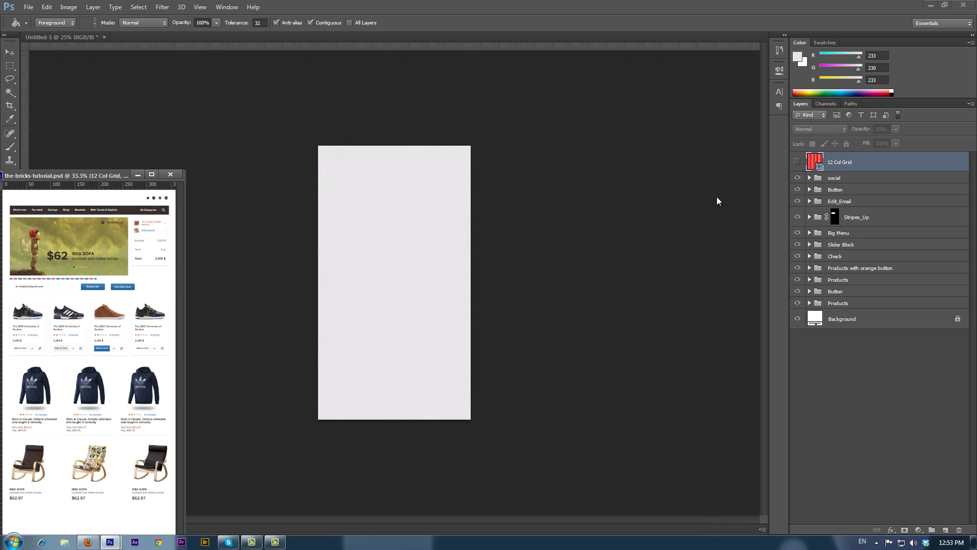
pyautogui.moveTo(860, 162); pyautogui.dragTo(393, 237)
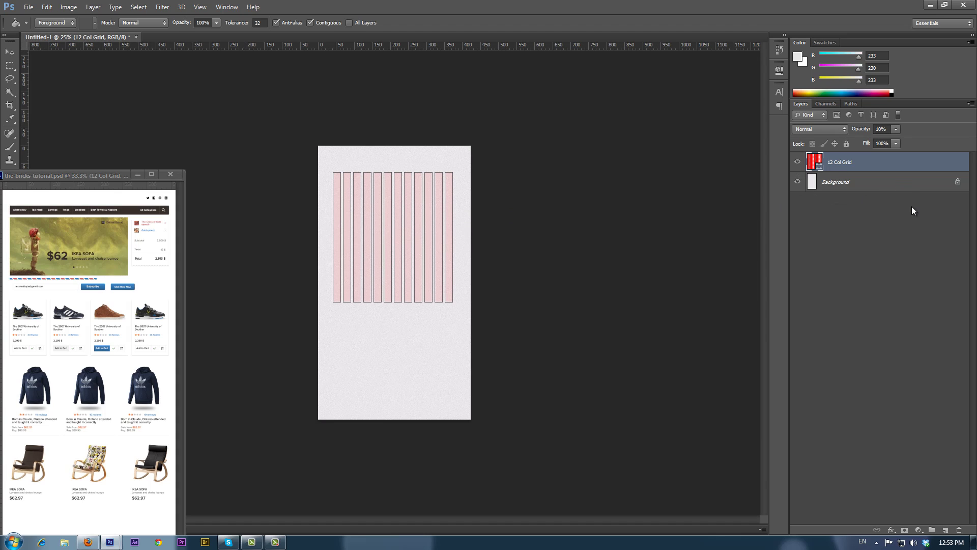
# Align the 12 Col Grid layer horizontally centred on the Background layer.
pyautogui.keyDown('shift'); pyautogui.click(895, 186); pyautogui.keyUp('shift')
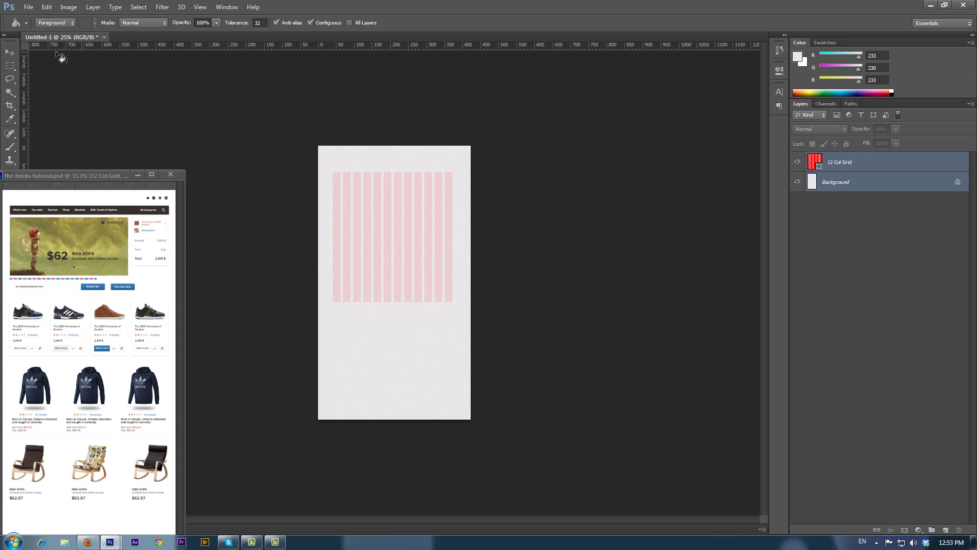
pyautogui.click(10, 51)
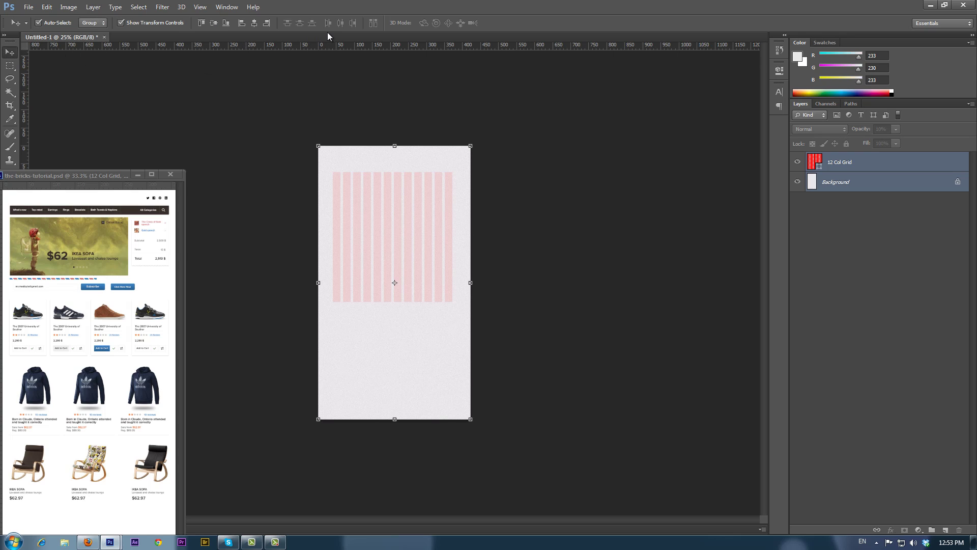
pyautogui.click(253, 23)
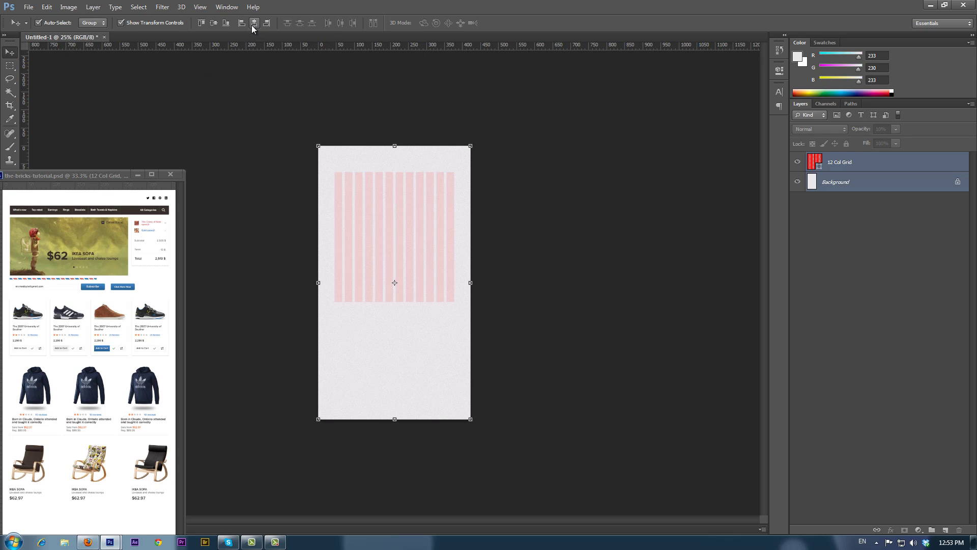
pyautogui.click(478, 185)
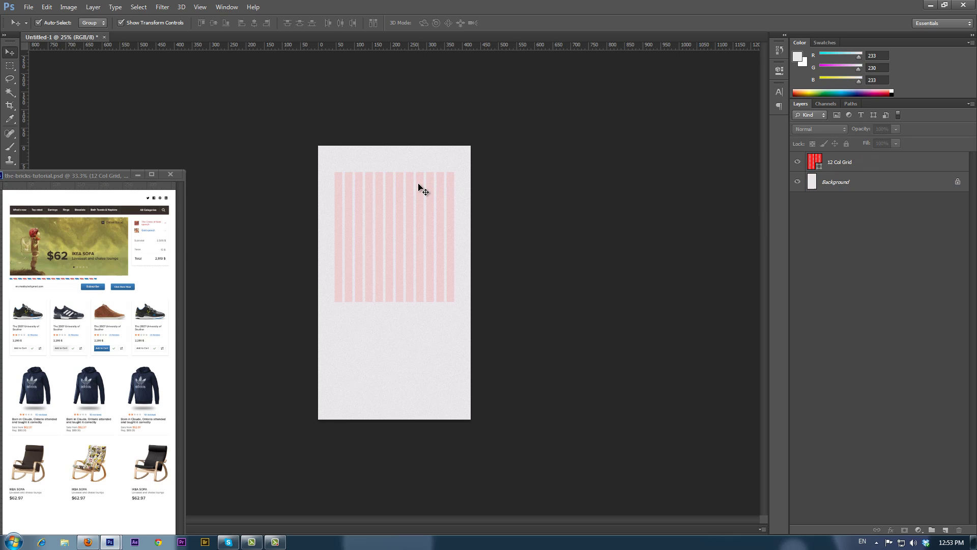
# Move the column grid straight up close to the top edge of the page.
pyautogui.moveTo(419, 184); pyautogui.dragTo(419, 164)
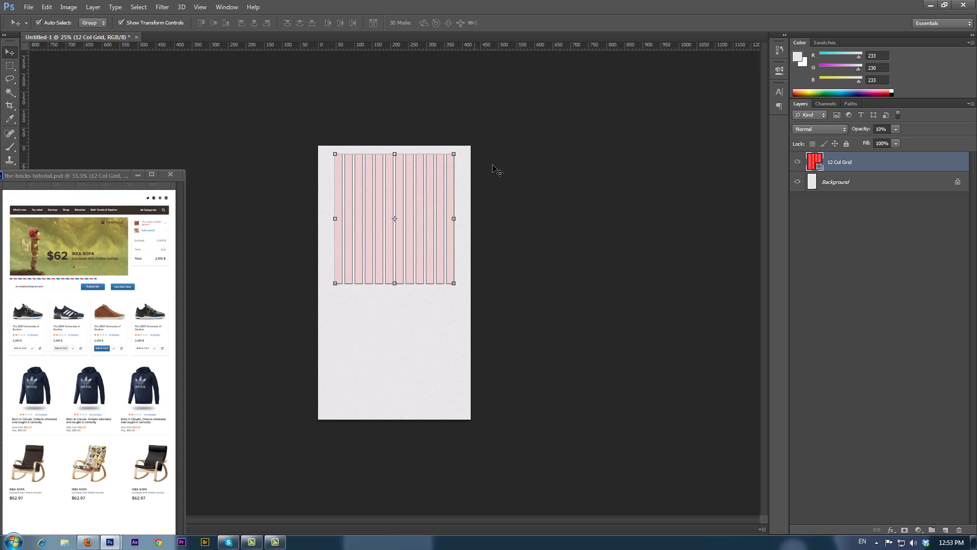
pyautogui.click(498, 168)
pyautogui.hotkey('ctrl', '+')
pyautogui.press('space')
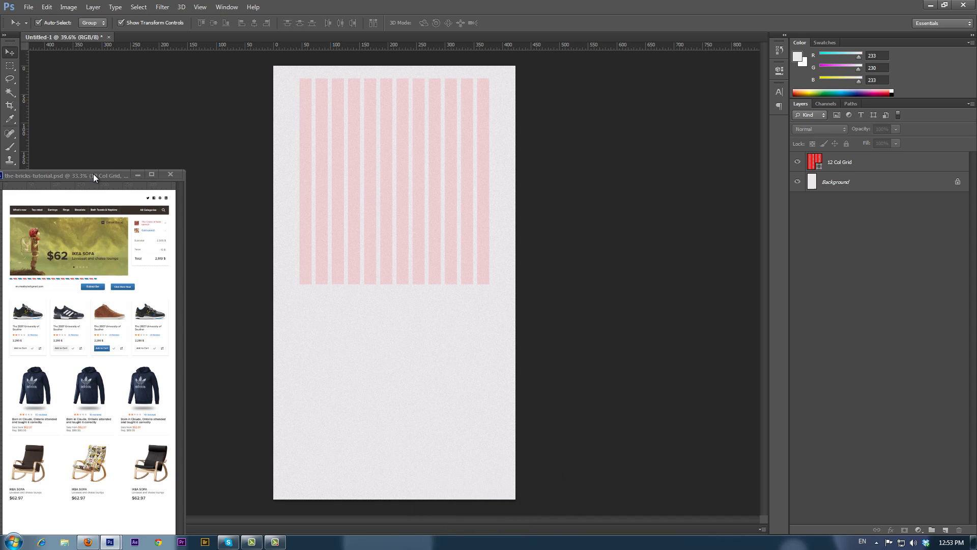
# Move the floating reference window lower, and add the text "SHOP" in Arial Bold 12 pt on the new page's first grid column.
pyautogui.moveTo(93, 173); pyautogui.dragTo(151, 315)
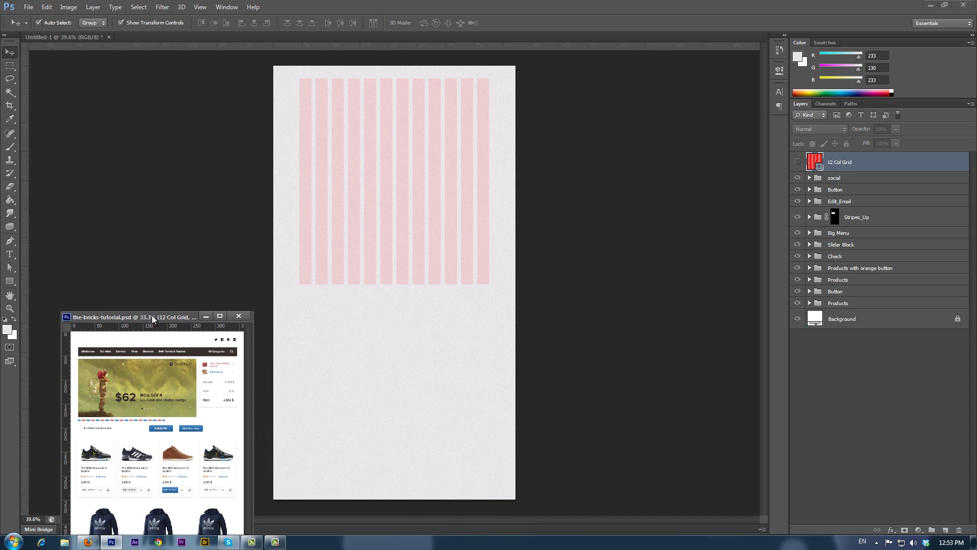
pyautogui.click(9, 256)
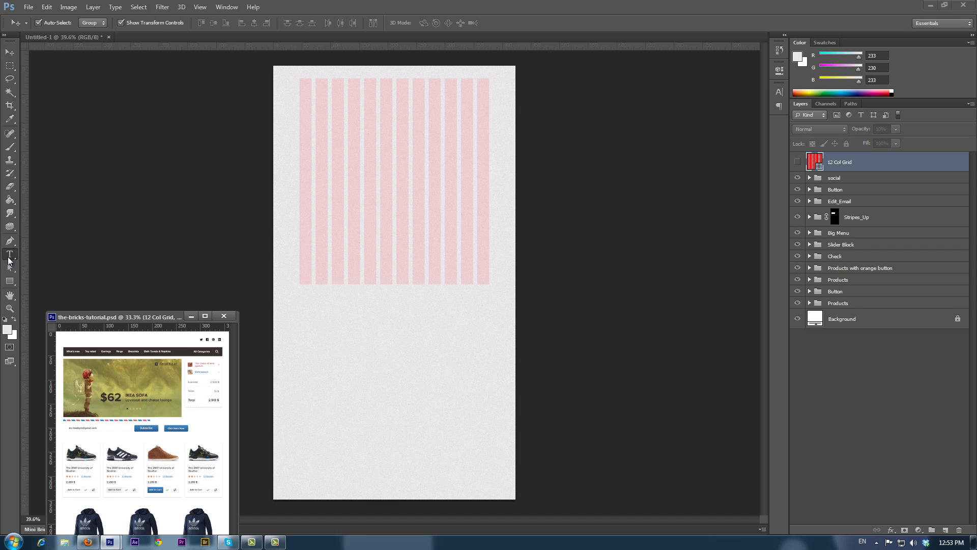
pyautogui.click(304, 202)
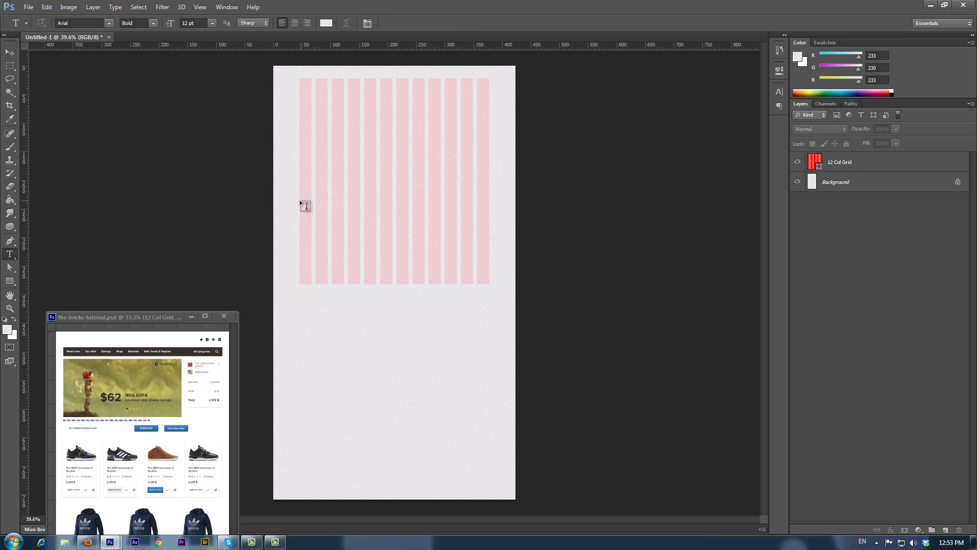
pyautogui.click(304, 202)
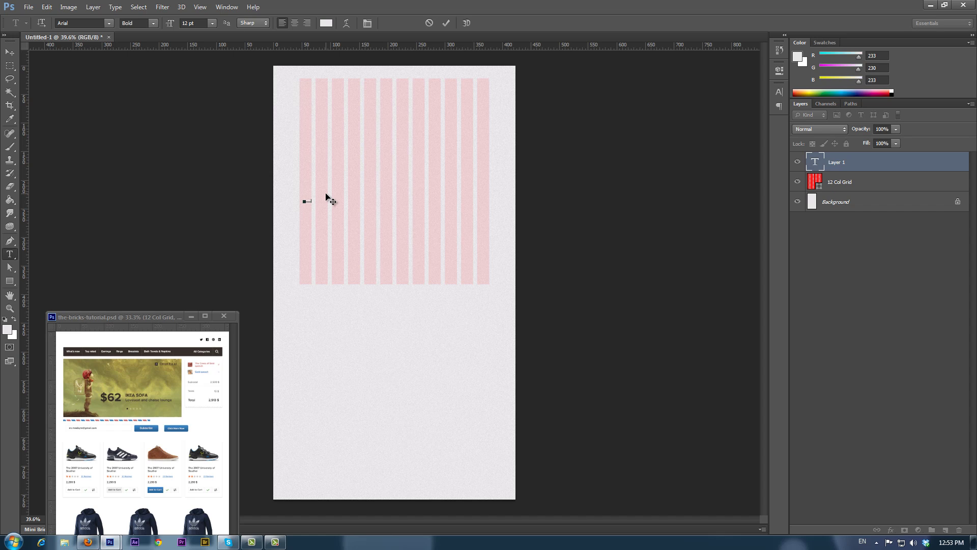
pyautogui.click(446, 23)
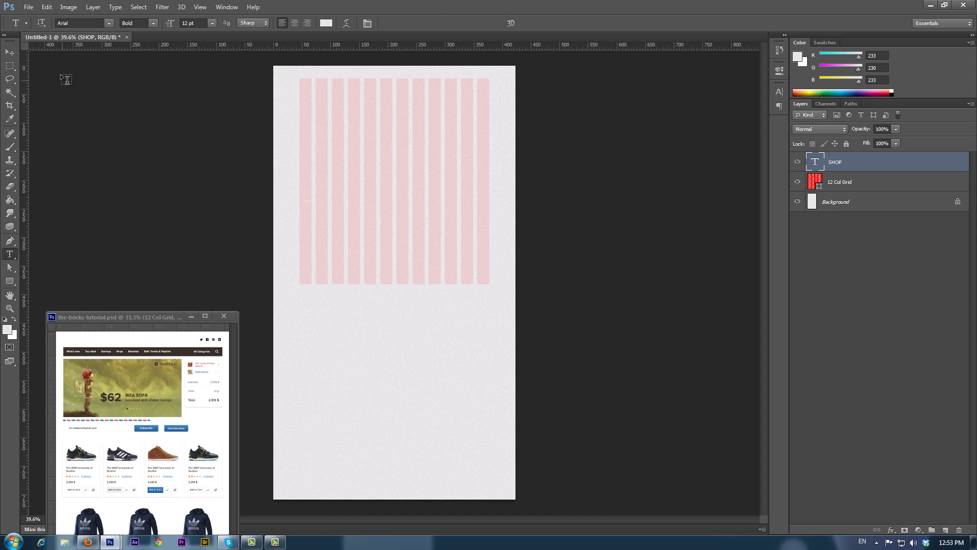
# Set the SHOP text to 48 pt and colour it blue #056ec6.
pyautogui.click(212, 23)
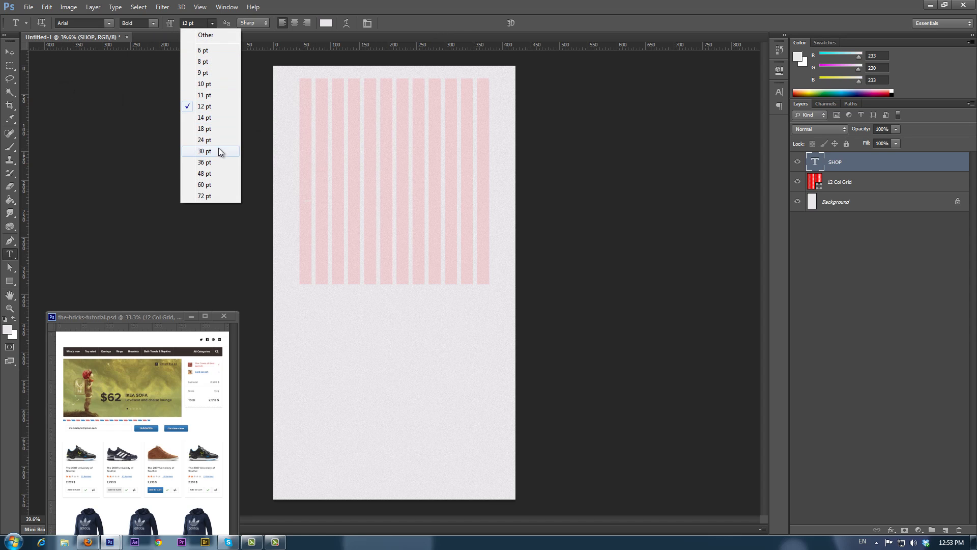
pyautogui.click(218, 173)
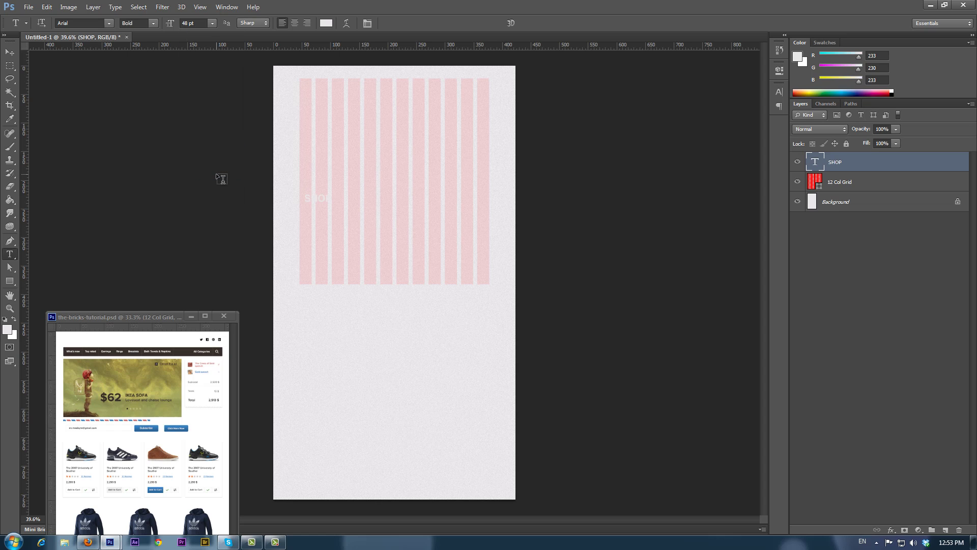
pyautogui.click(326, 24)
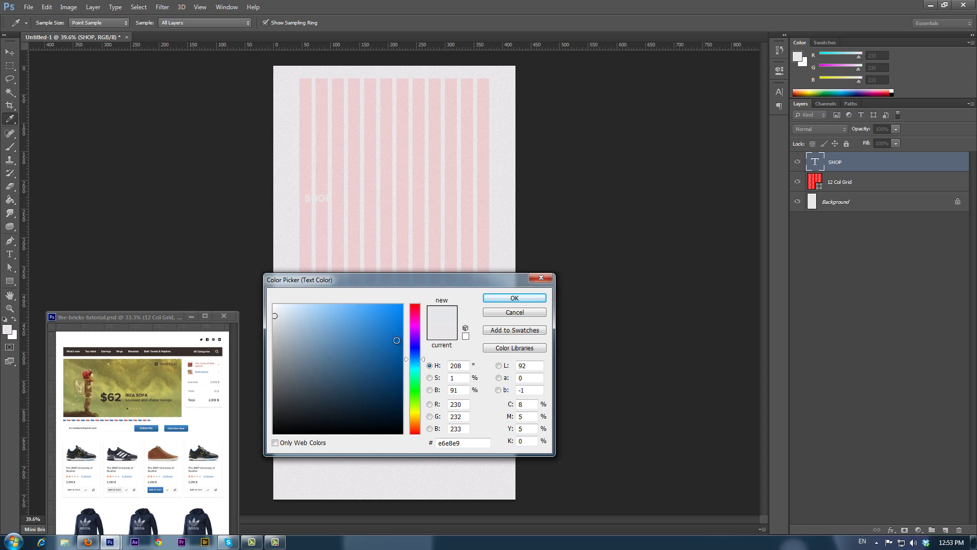
pyautogui.write('056ec6')
pyautogui.press('Tab')
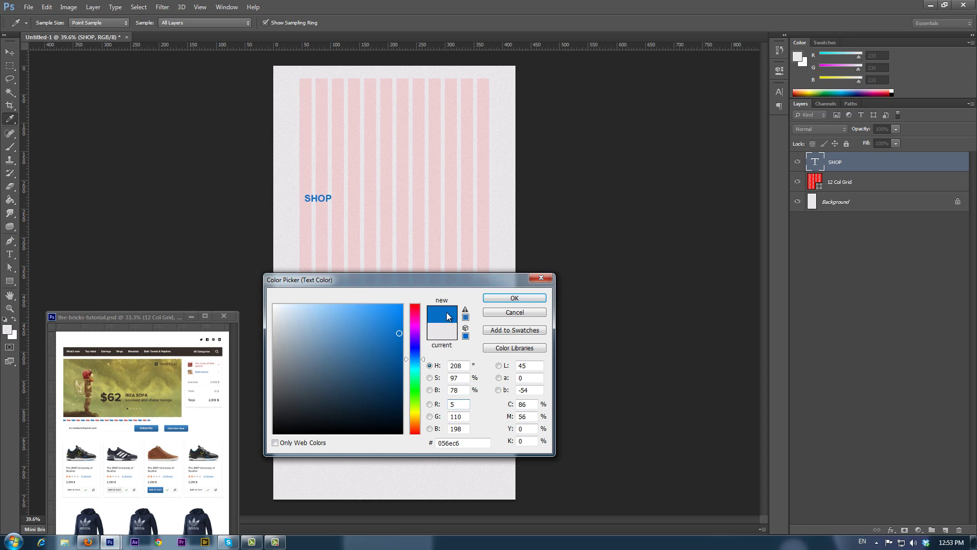
pyautogui.click(512, 298)
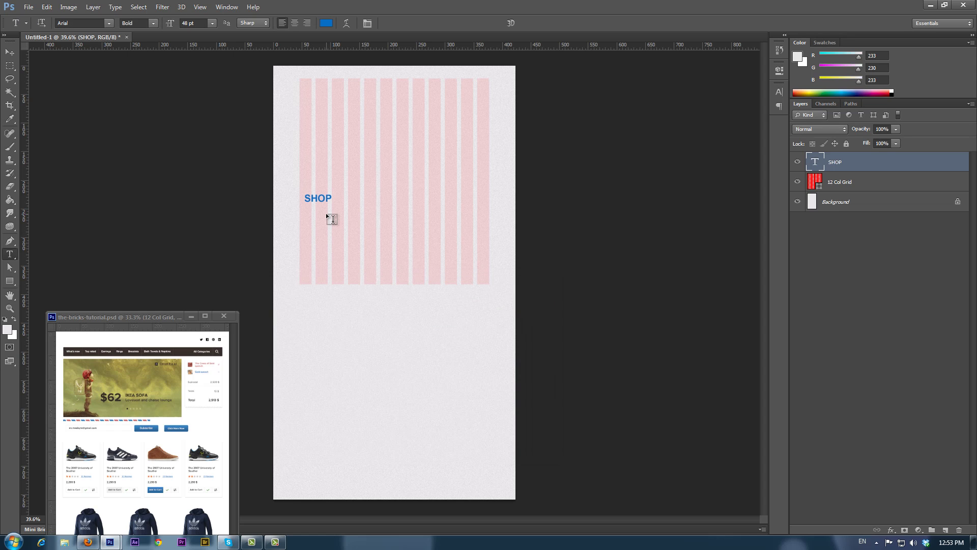
# Move the SHOP text to the upper-left corner of the column grid, flush with the first column's edges.
pyautogui.click(10, 52)
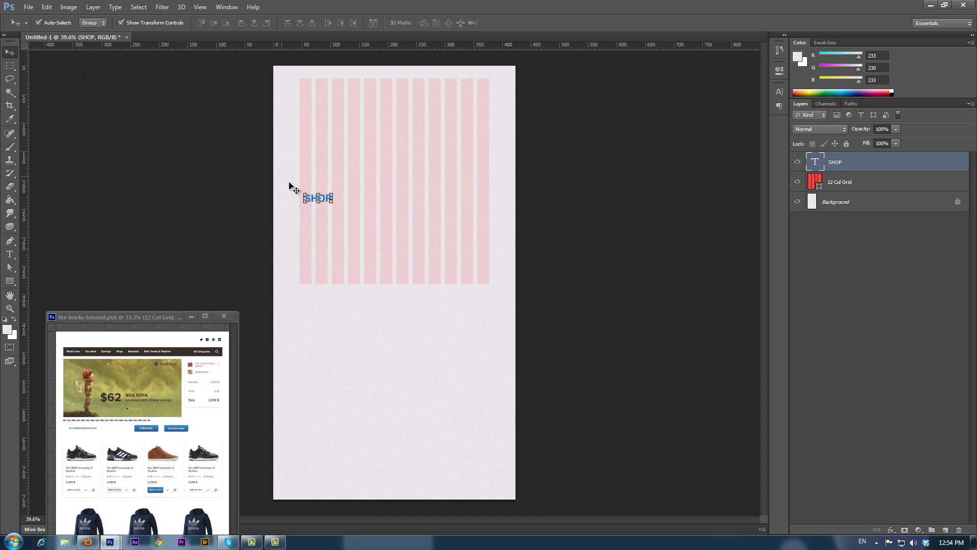
pyautogui.moveTo(325, 198); pyautogui.dragTo(320, 82)
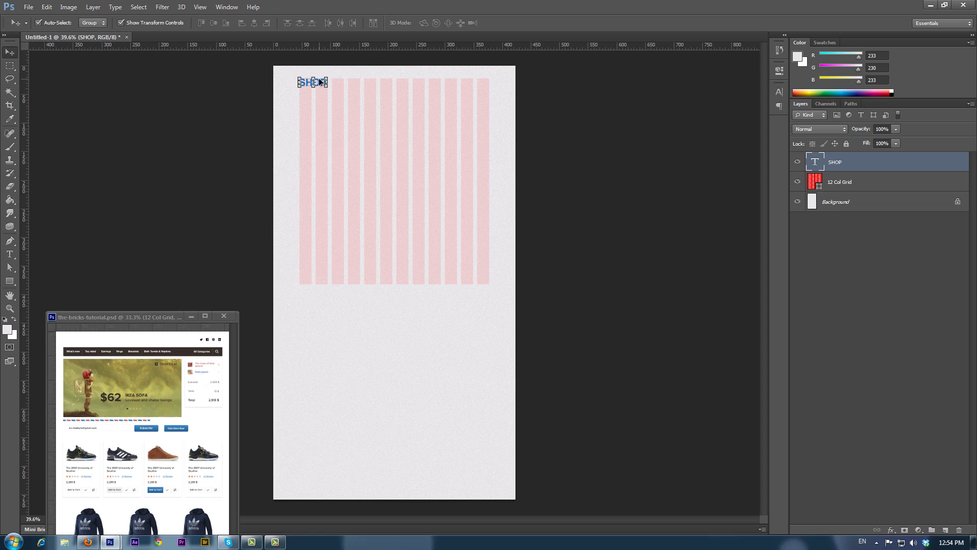
pyautogui.scroll(8, 317, 70)
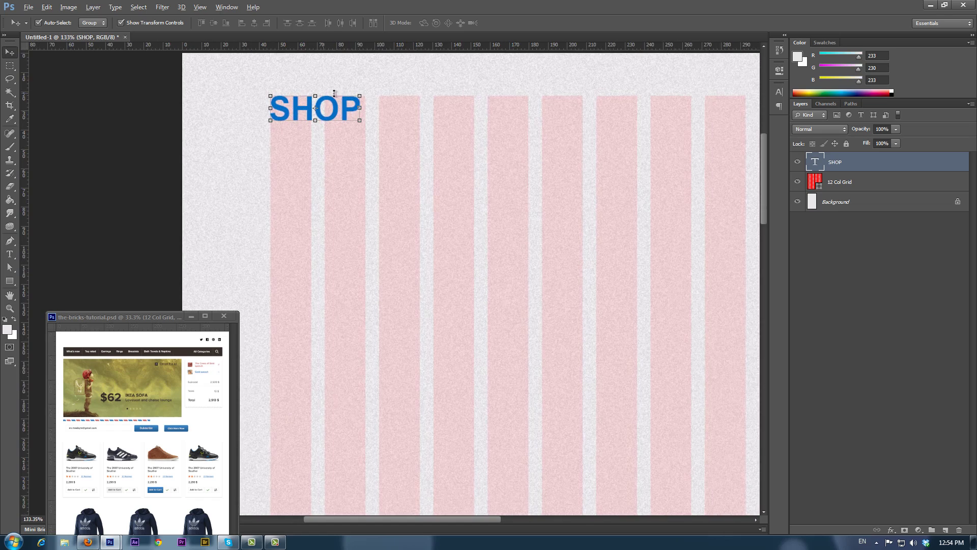
pyautogui.scroll(2, 355, 93)
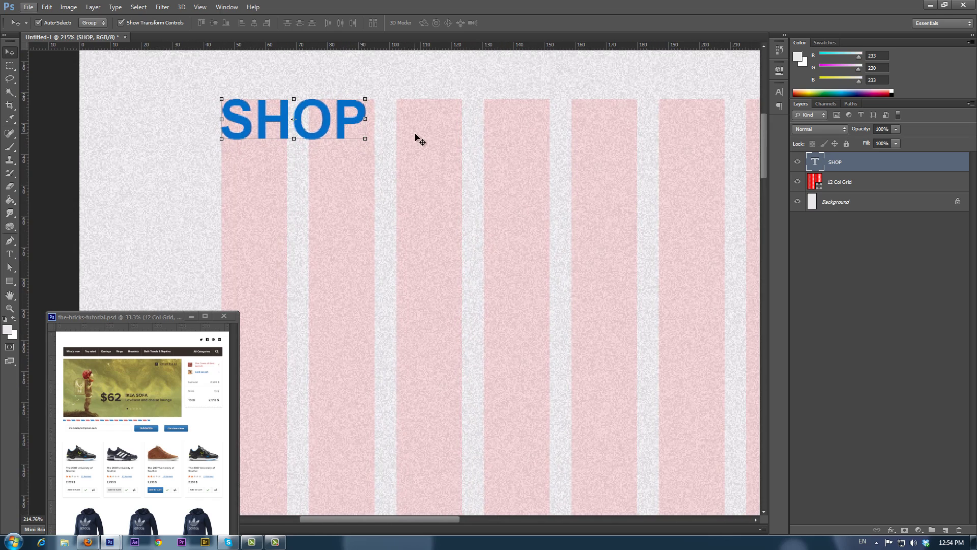
# Add a Gradient Overlay to the SHOP text layer with Soft Light blending and about 40% opacity.
pyautogui.doubleClick(952, 164)
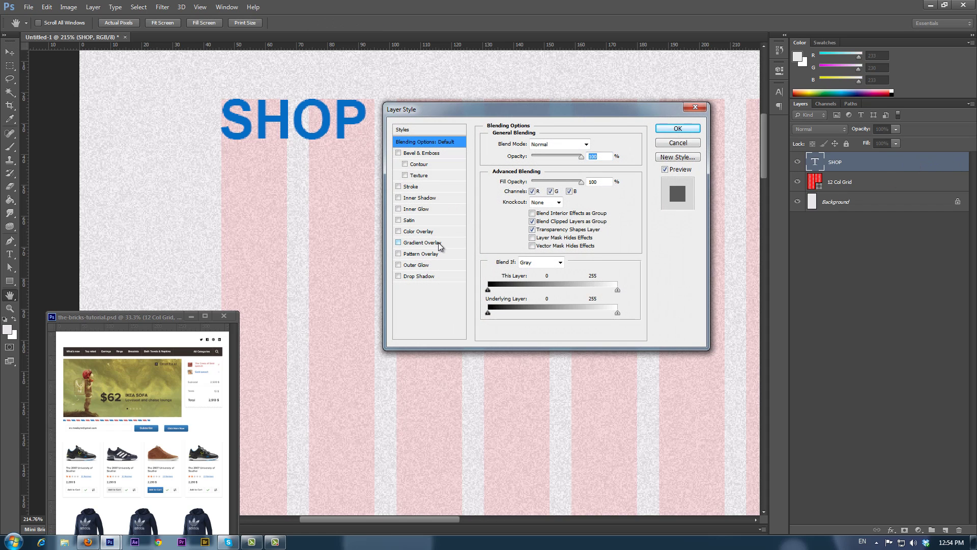
pyautogui.click(422, 242)
pyautogui.click(555, 145)
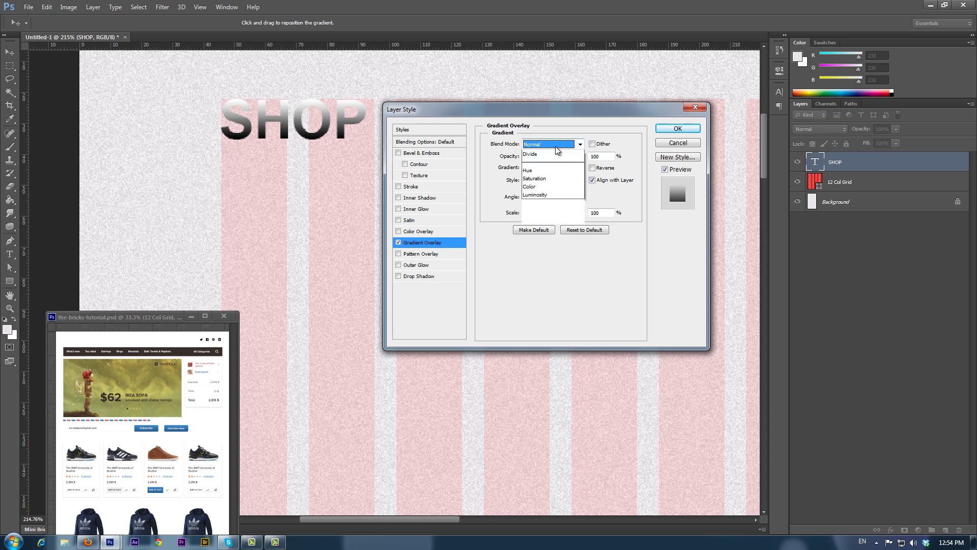
pyautogui.click(555, 285)
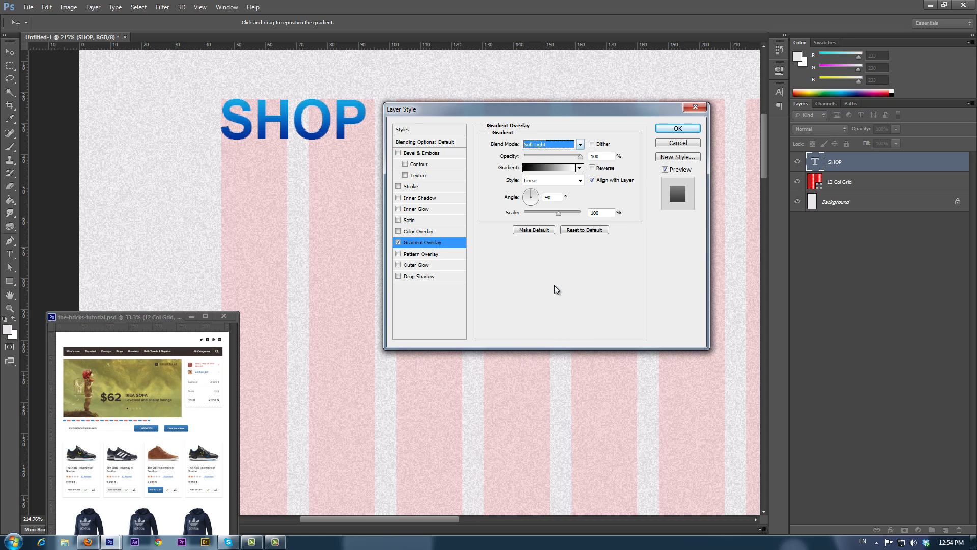
pyautogui.moveTo(579, 159); pyautogui.dragTo(548, 158)
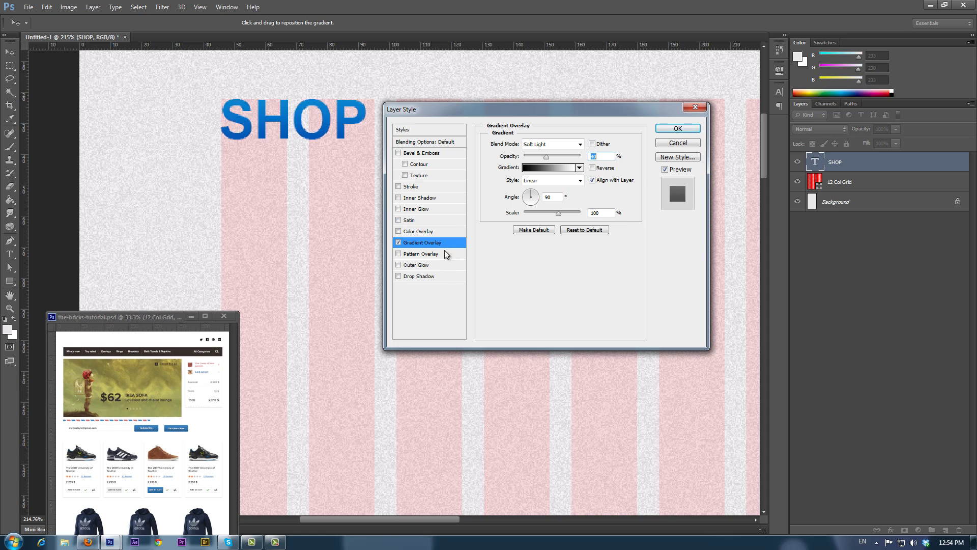
# Add a Drop Shadow to the SHOP text with Normal blend mode and white colour #ffffff.
pyautogui.click(439, 277)
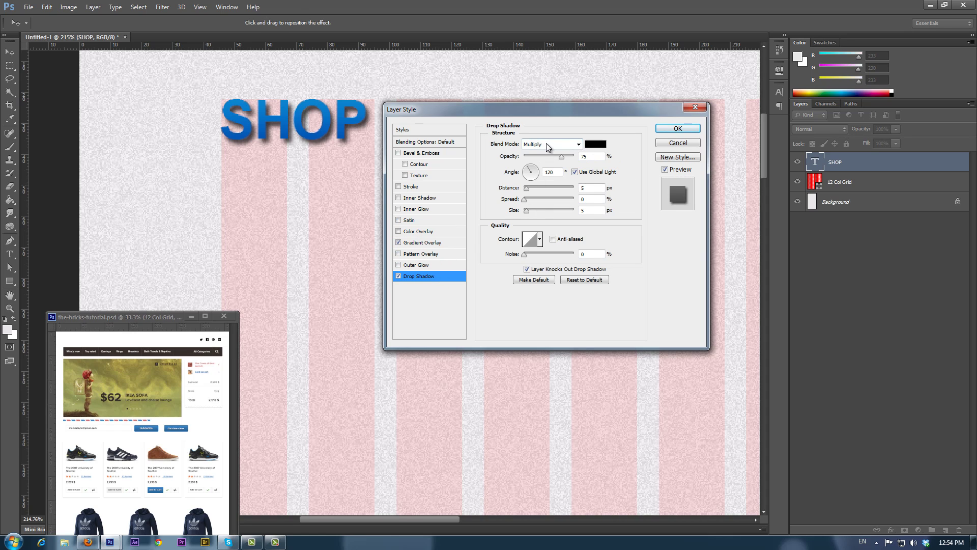
pyautogui.click(548, 145)
pyautogui.click(531, 154)
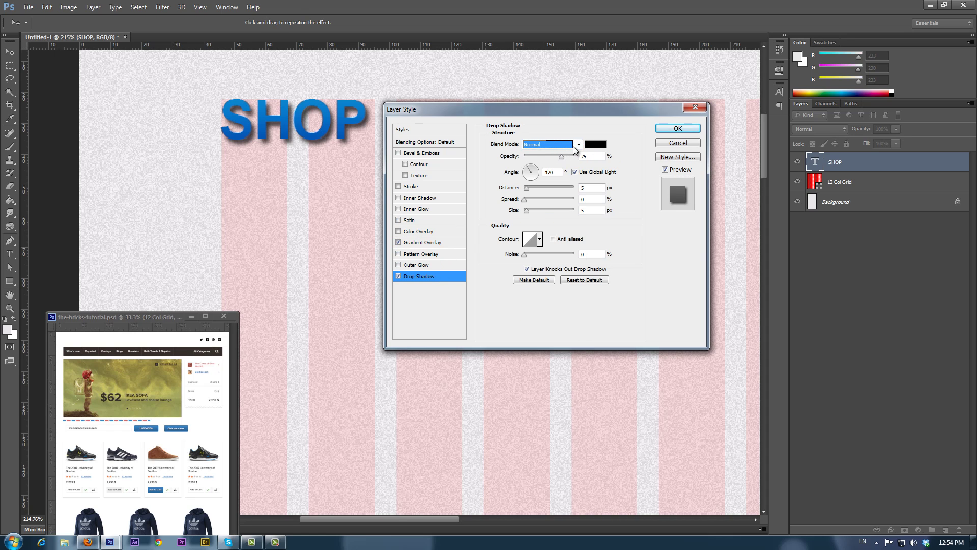
pyautogui.click(595, 144)
pyautogui.moveTo(351, 313); pyautogui.dragTo(274, 305)
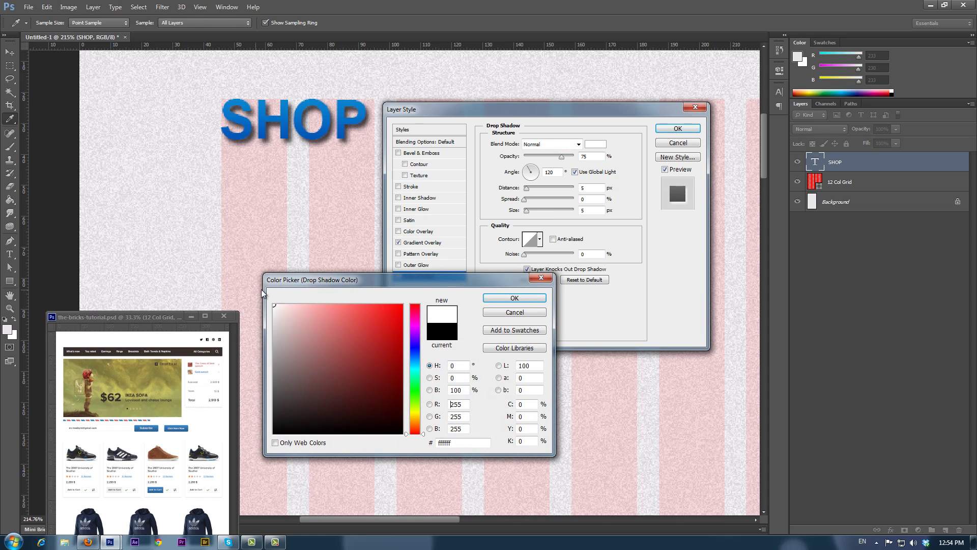
pyautogui.click(511, 298)
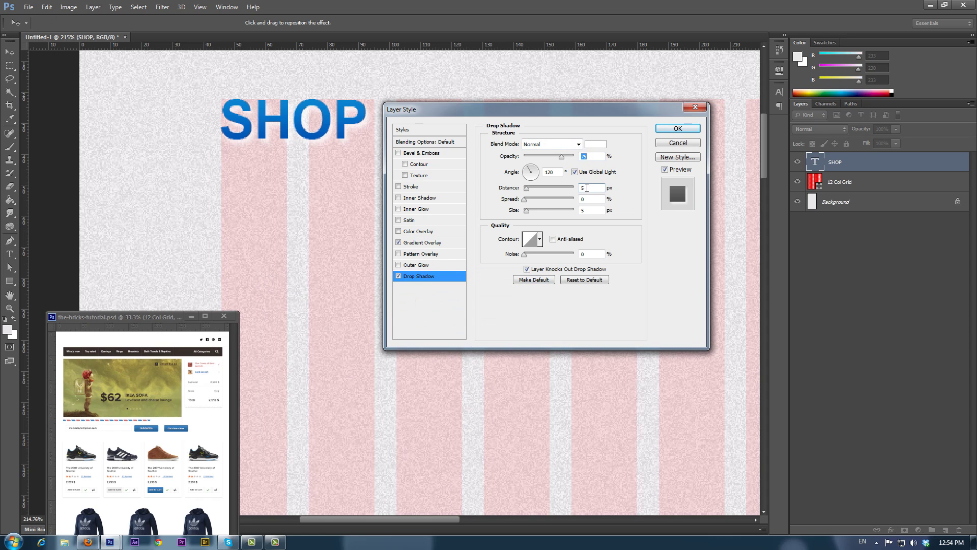
# Set the SHOP drop shadow's distance and size to 3 px and its opacity to about 50%, and apply the layer style.
pyautogui.click(587, 188)
pyautogui.write('3')
pyautogui.press('Tab')
pyautogui.press('Tab')
pyautogui.write('3')
pyautogui.moveTo(562, 161); pyautogui.dragTo(550, 161)
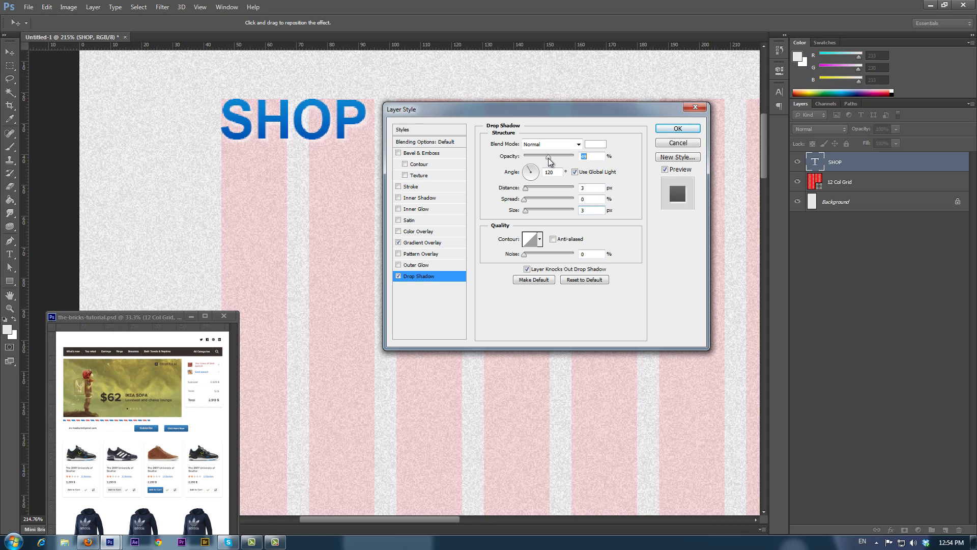
pyautogui.click(674, 130)
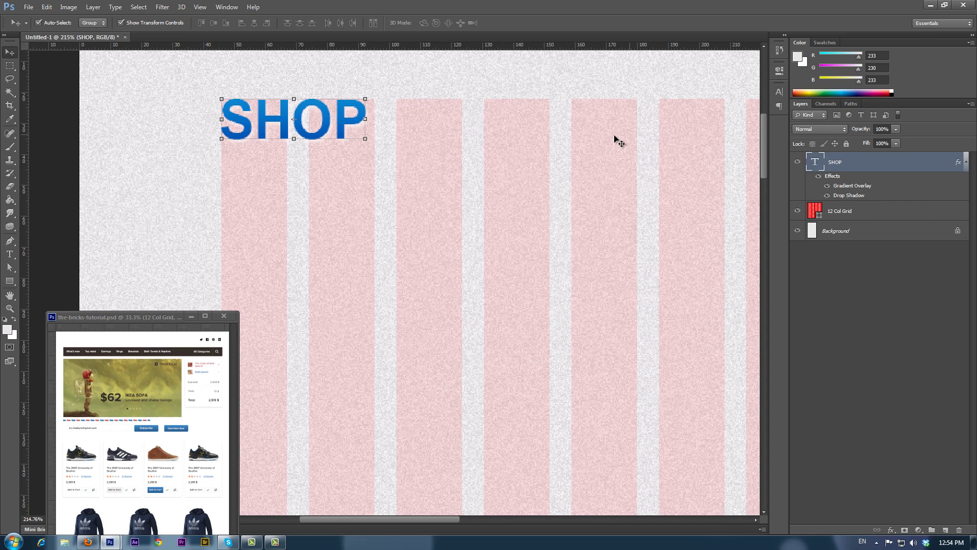
# Copy the social group from the-bricks-tutorial.psd into the new page and place its icons across the top of the last two grid columns.
pyautogui.scroll(-3, 471, 181)
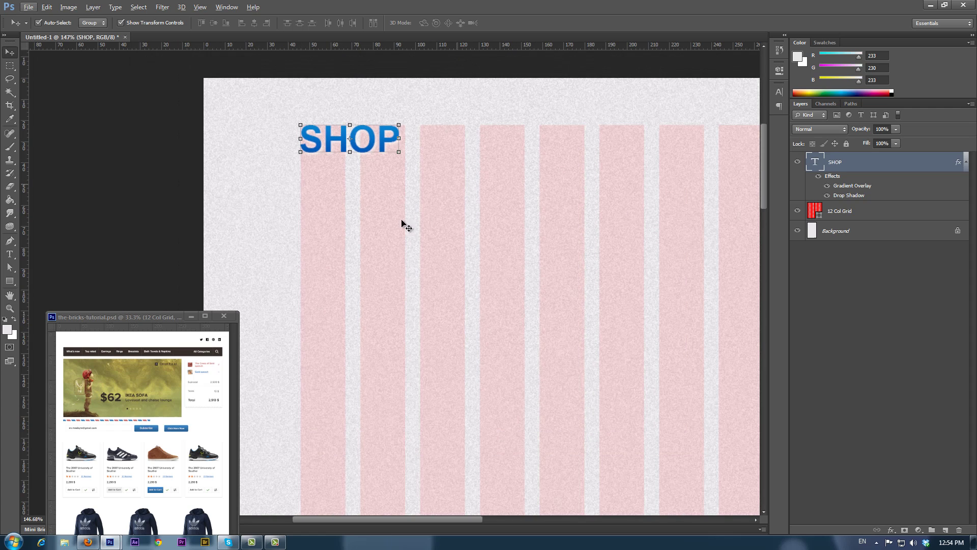
pyautogui.click(154, 318)
pyautogui.scroll(3, 222, 343)
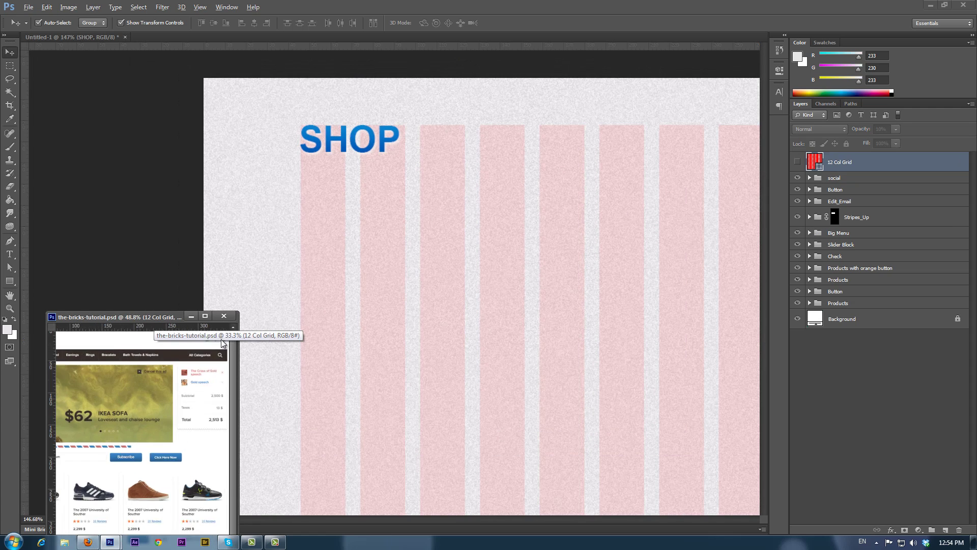
pyautogui.scroll(3, 222, 343)
pyautogui.moveTo(211, 352); pyautogui.dragTo(124, 464)
pyautogui.click(182, 350)
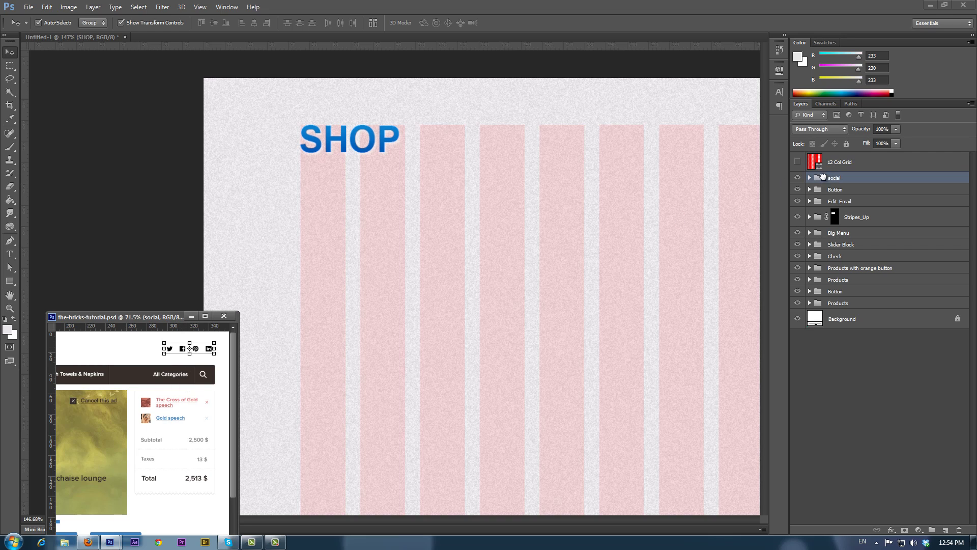
pyautogui.moveTo(821, 178); pyautogui.dragTo(653, 194)
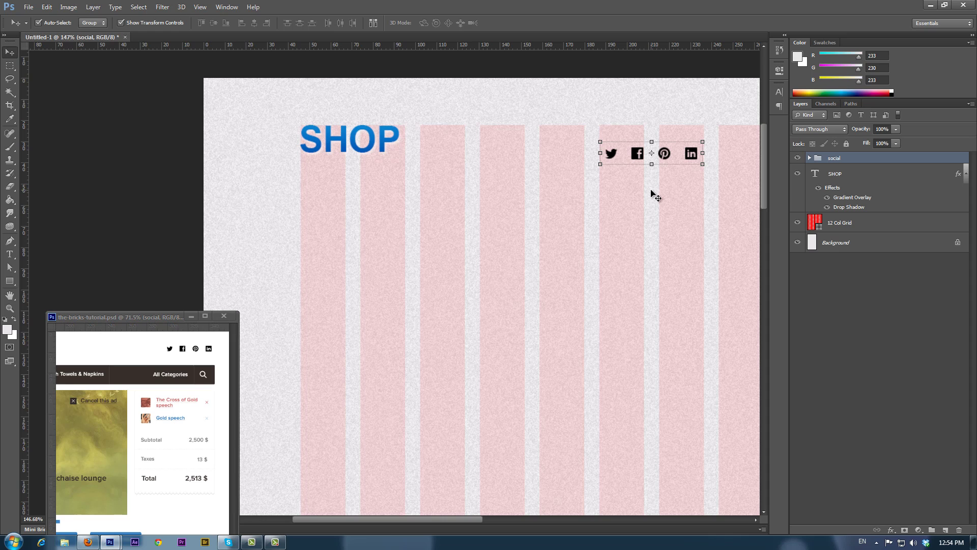
pyautogui.moveTo(724, 194); pyautogui.dragTo(345, 198)
pyautogui.moveTo(311, 161); pyautogui.dragTo(607, 155)
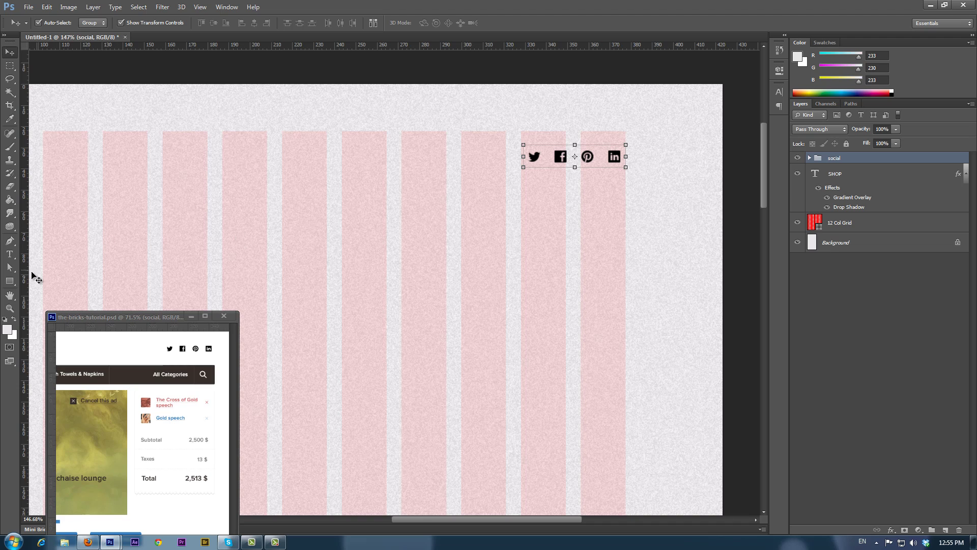
# Draw a 33 × 33 px rounded rectangle with a 15 px radius over the Twitter icon and remove its stroke.
pyautogui.click(13, 282)
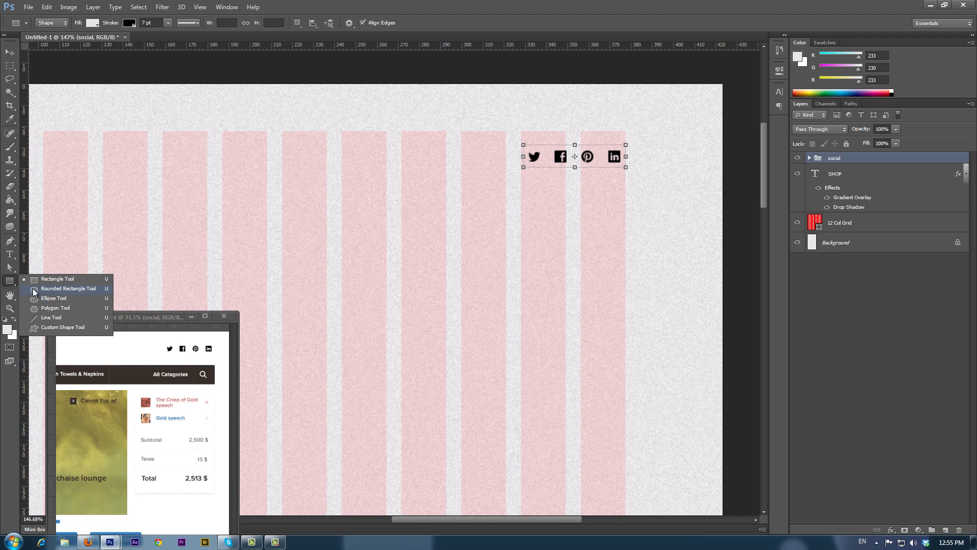
pyautogui.click(33, 288)
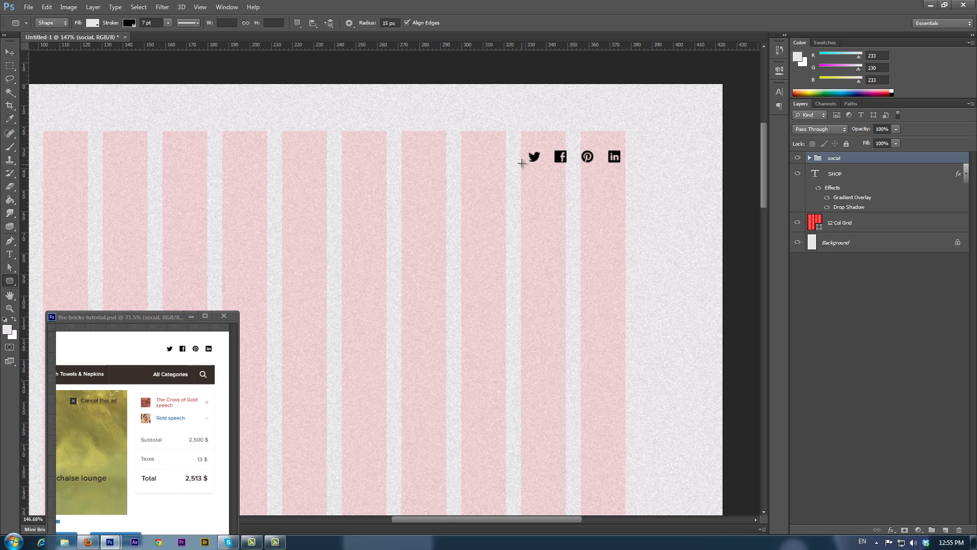
pyautogui.moveTo(522, 146); pyautogui.dragTo(546, 169)
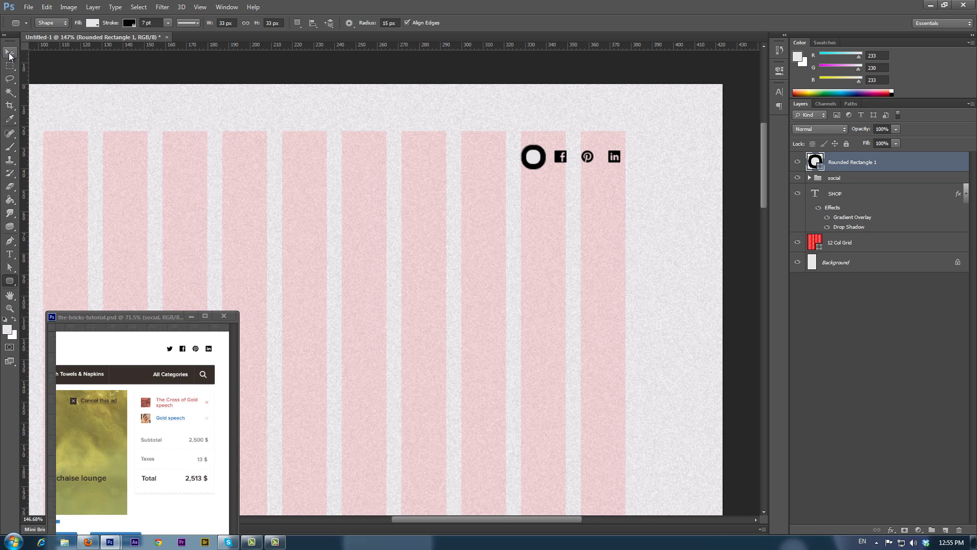
pyautogui.click(132, 24)
pyautogui.click(87, 44)
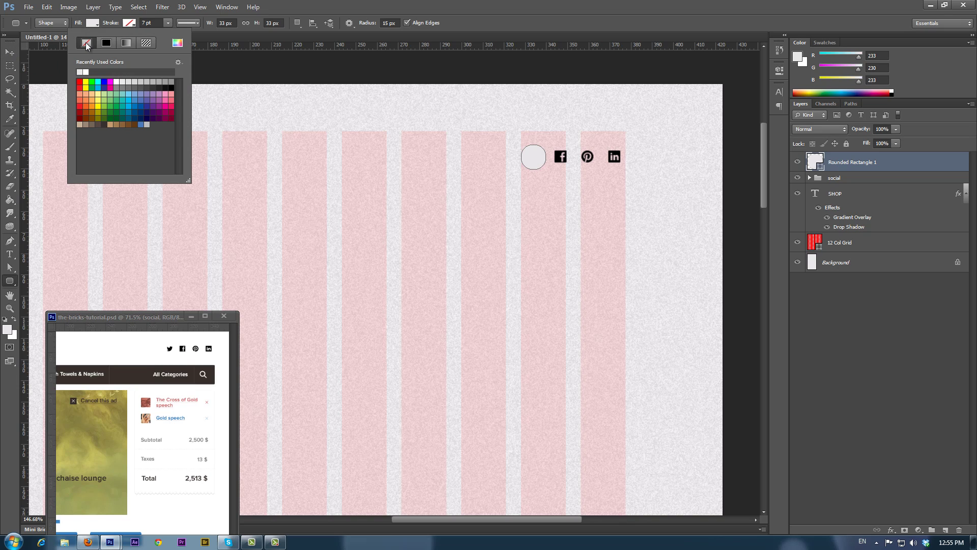
# Duplicate the circle over the other three social icons and move all four circles into the social group beneath the icon layers.
pyautogui.press('v')
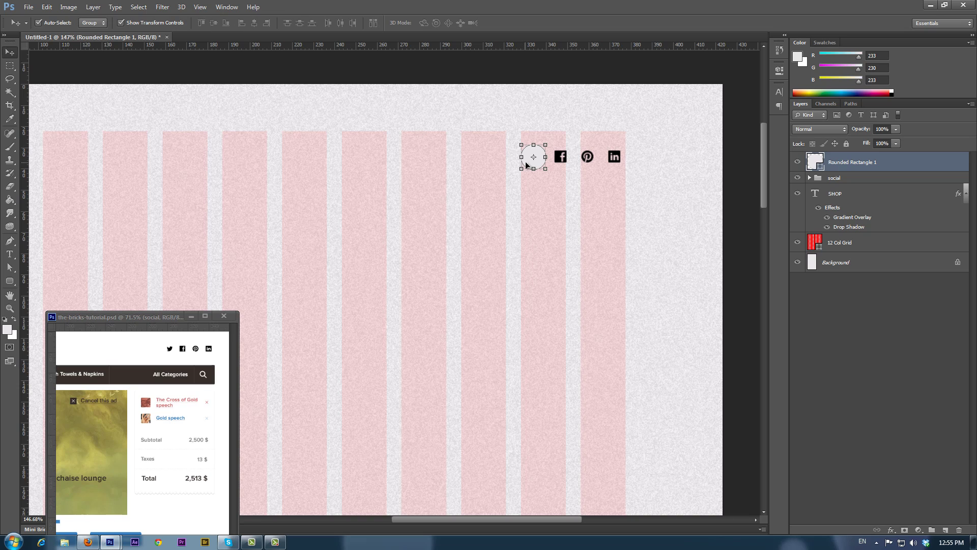
pyautogui.moveTo(529, 164); pyautogui.dragTo(614, 162)
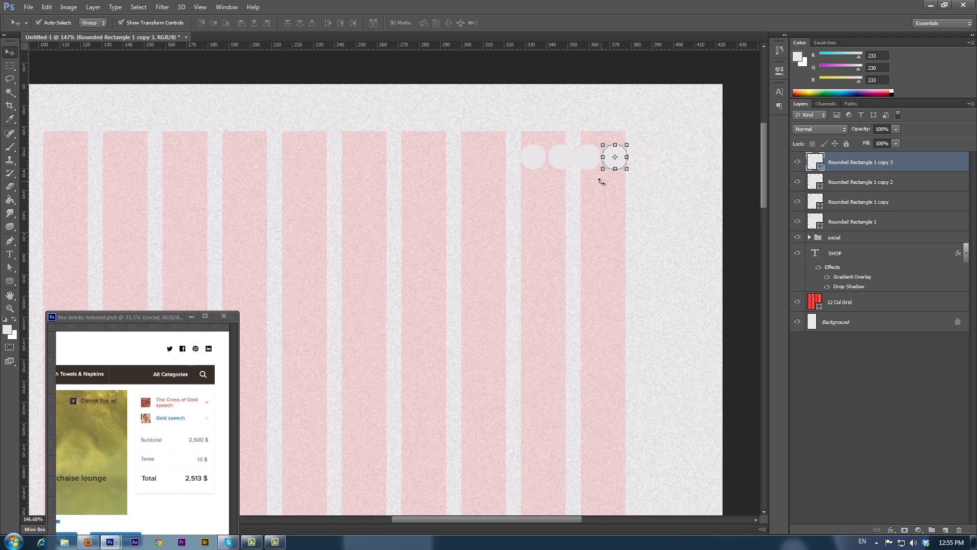
pyautogui.keyDown('shift'); pyautogui.click(913, 223); pyautogui.keyUp('shift')
pyautogui.moveTo(881, 168); pyautogui.dragTo(833, 241)
pyautogui.click(809, 158)
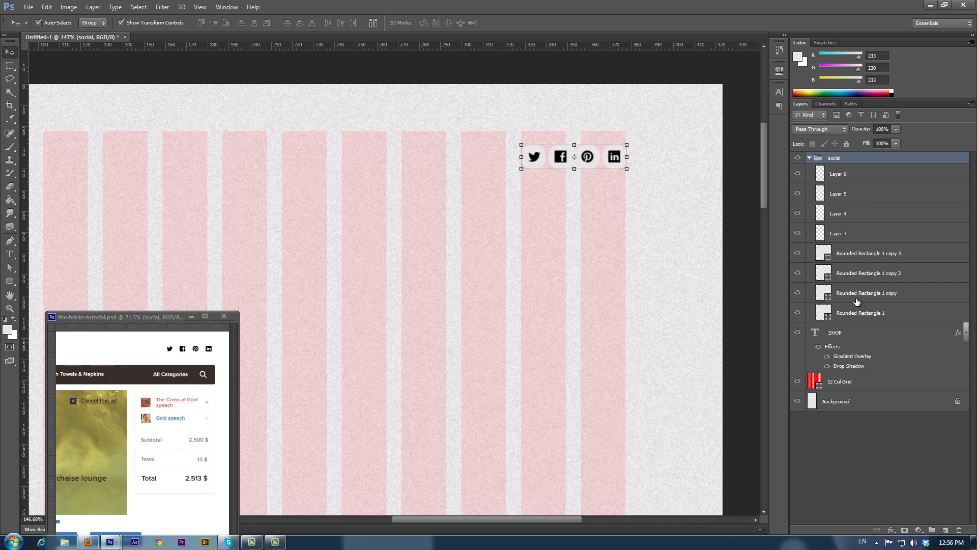
# Fill the circle behind the Twitter icon with blue #4979BD.
pyautogui.click(861, 314)
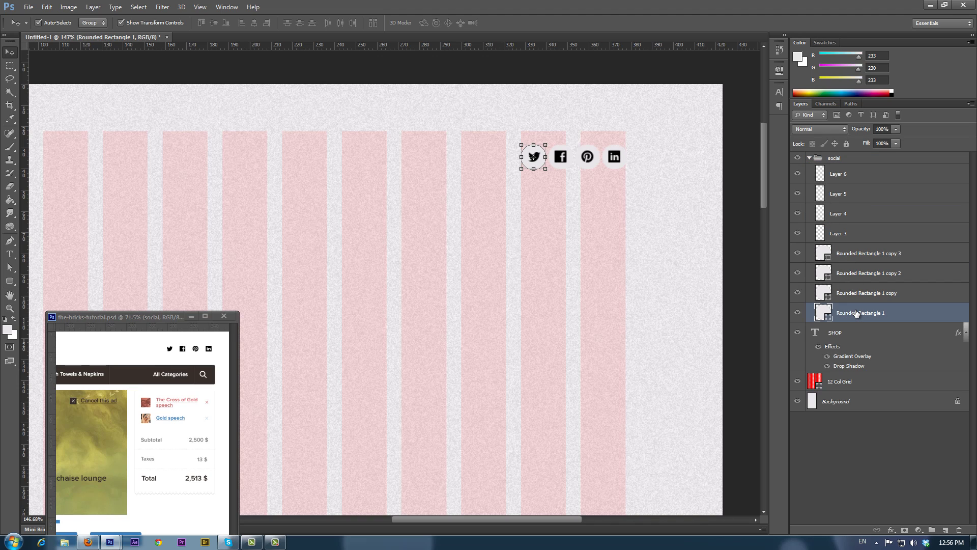
pyautogui.click(10, 280)
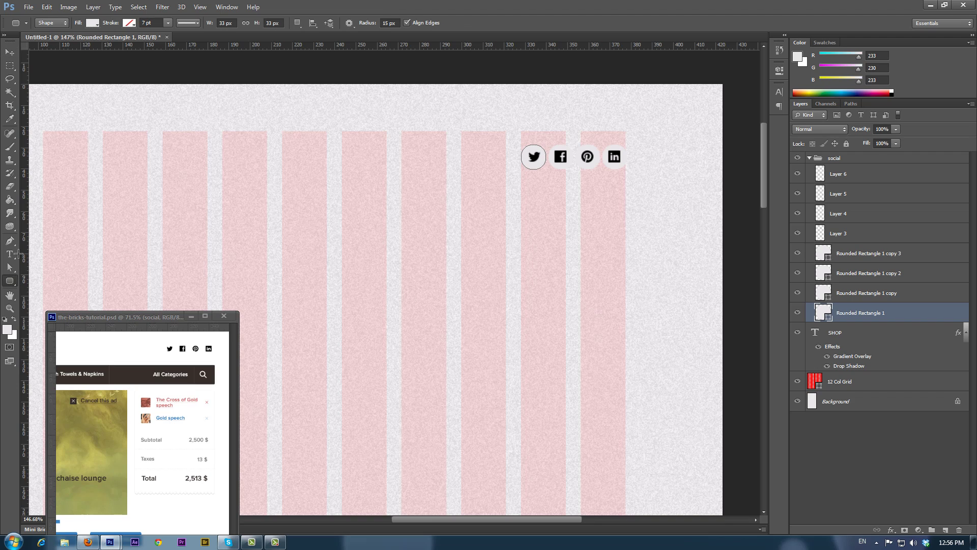
pyautogui.click(93, 24)
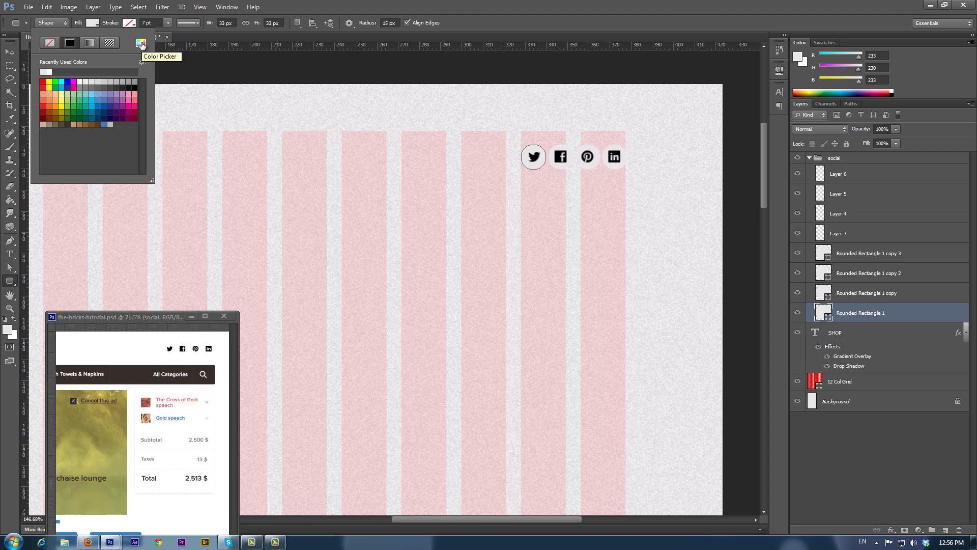
pyautogui.click(141, 45)
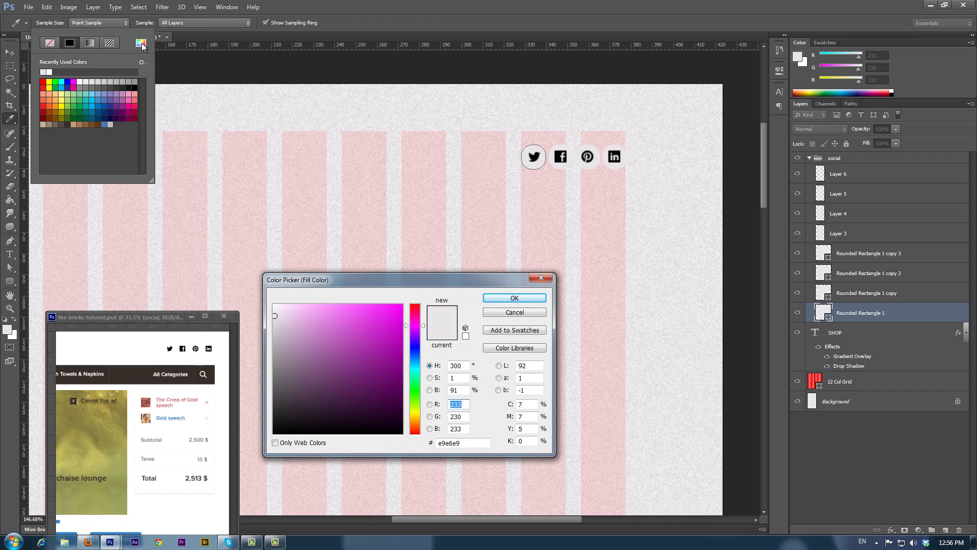
pyautogui.press('Tab')
pyautogui.write('497')
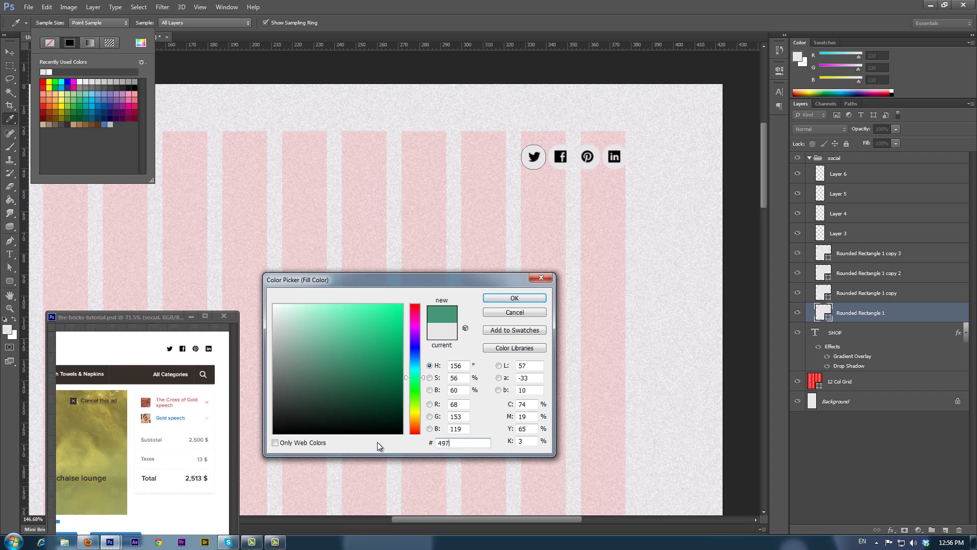
pyautogui.write('9BD')
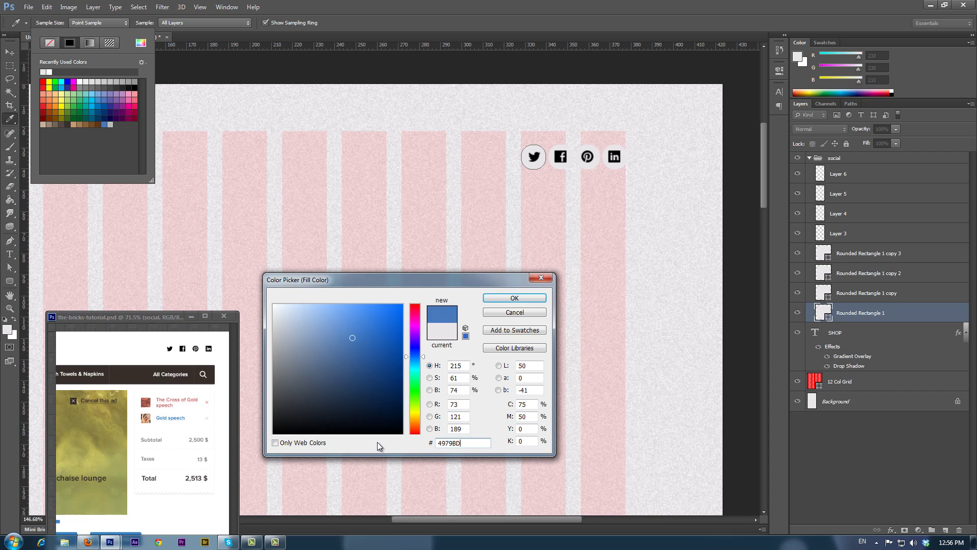
pyautogui.click(509, 298)
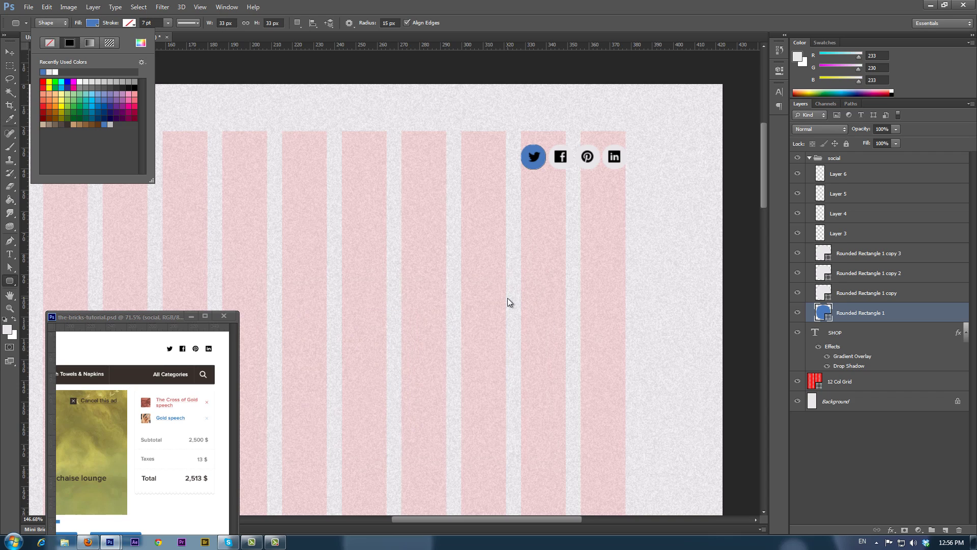
# Check the social group in the-bricks-tutorial.psd, and fill the circle behind the Facebook icon in the new page with gray #BDBDBD.
pyautogui.hotkey('ctrl', 'Tab')
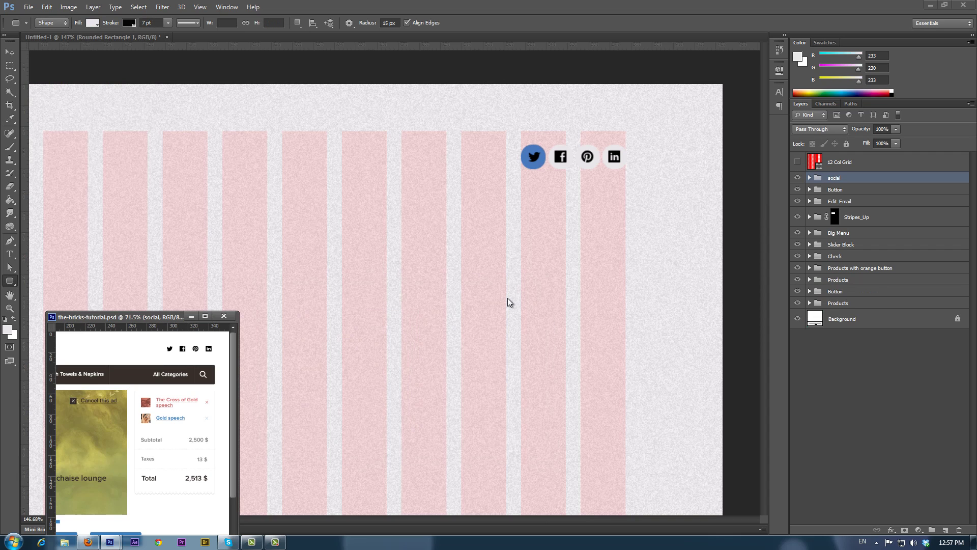
pyautogui.click(809, 177)
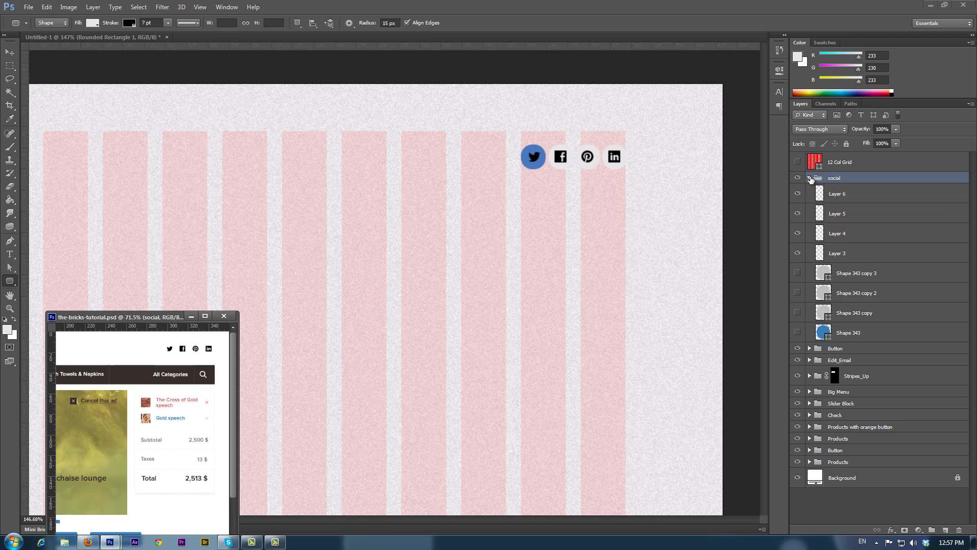
pyautogui.click(809, 178)
pyautogui.click(614, 158)
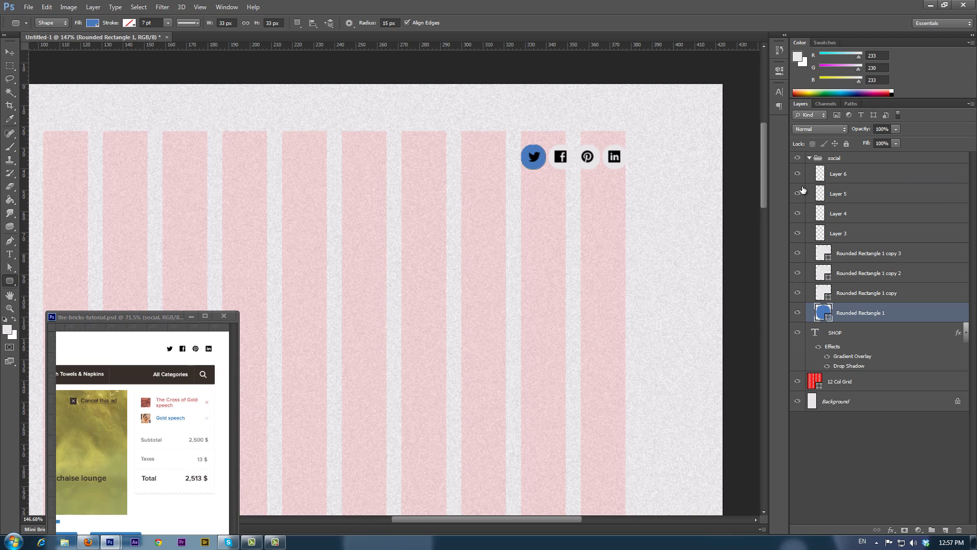
pyautogui.click(854, 295)
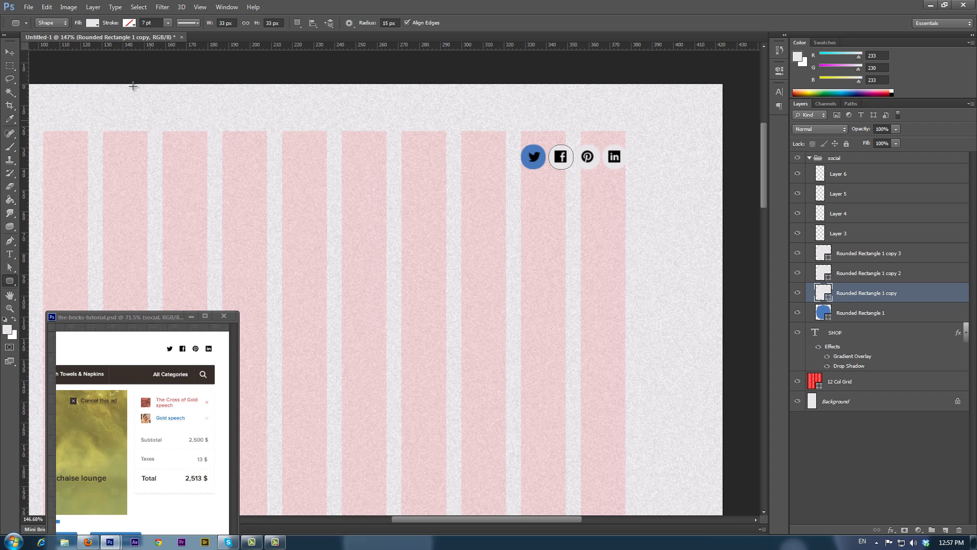
pyautogui.click(92, 23)
pyautogui.click(141, 44)
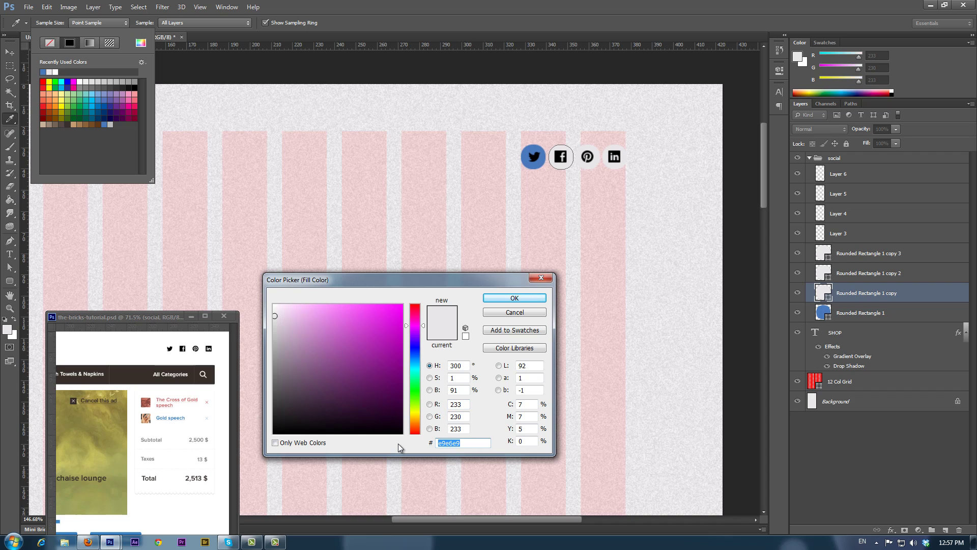
pyautogui.write('BDBDBD')
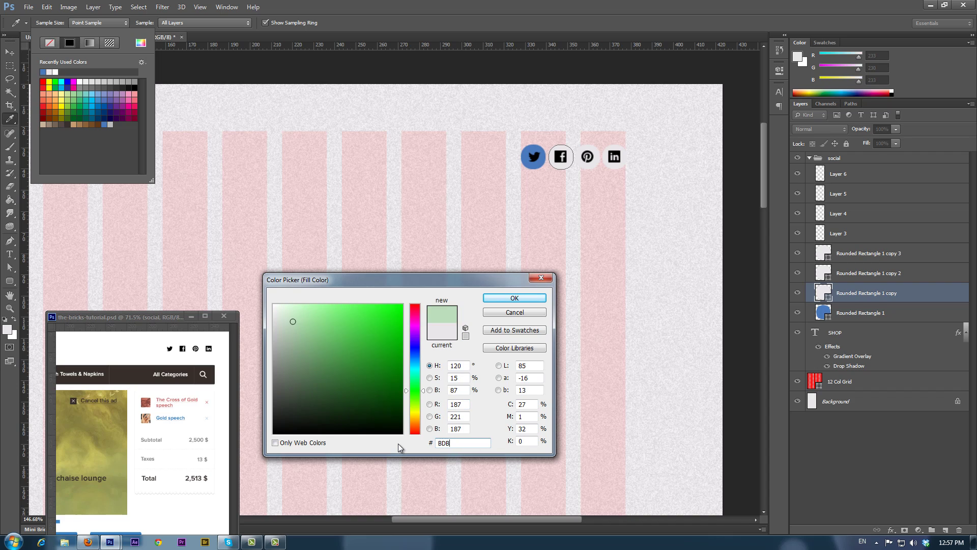
pyautogui.click(514, 297)
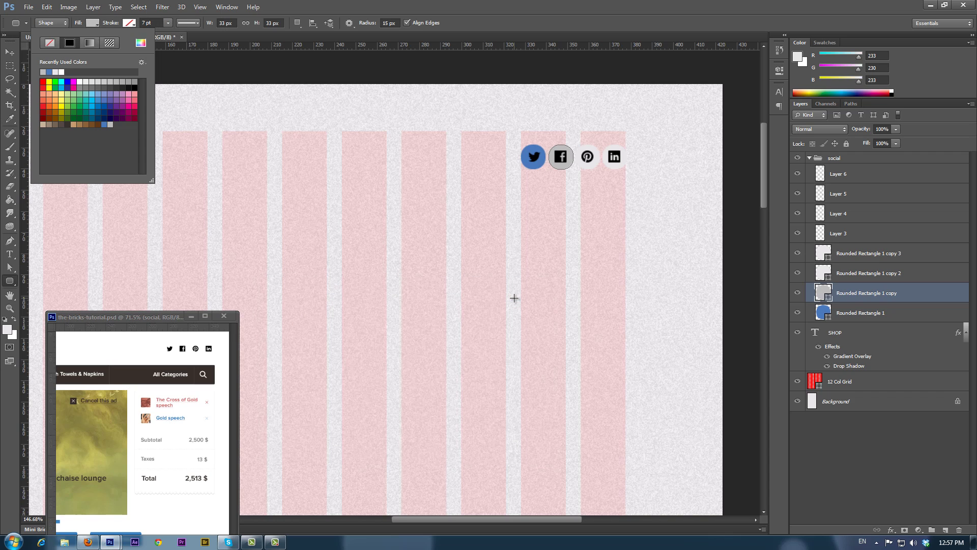
# Fill the circles behind the Pinterest and LinkedIn icons with the same recently used gray as the Facebook circle.
pyautogui.click(902, 277)
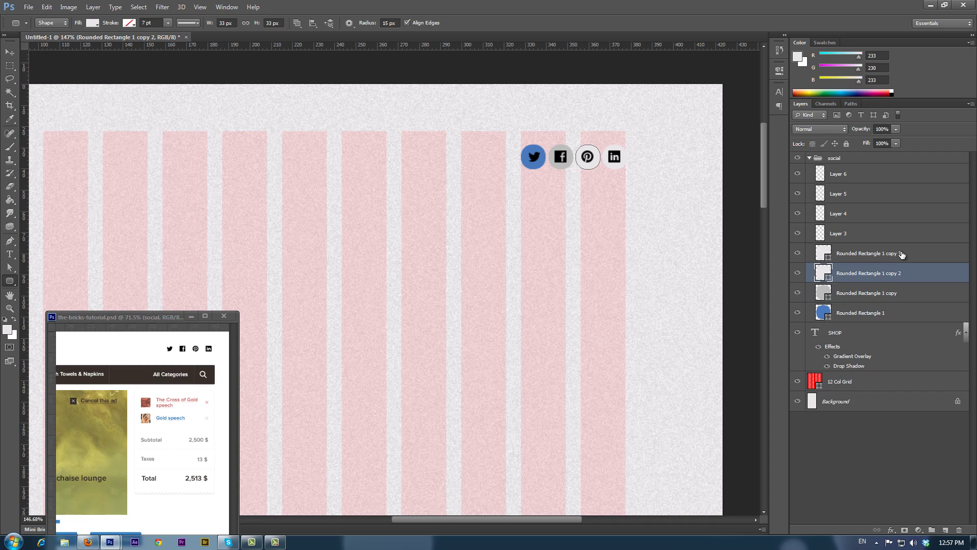
pyautogui.keyDown('shift'); pyautogui.click(901, 254); pyautogui.keyUp('shift')
pyautogui.click(92, 24)
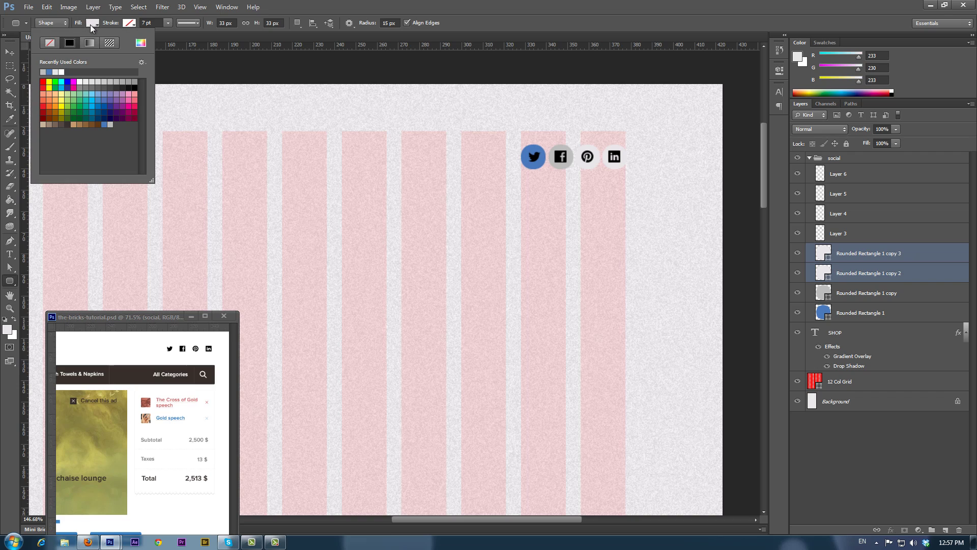
pyautogui.click(43, 70)
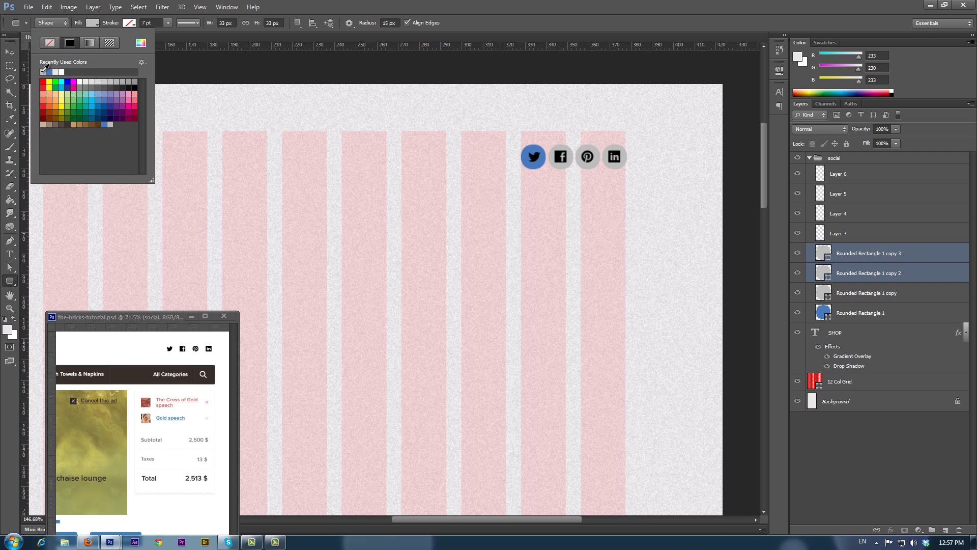
# Briefly hide and show Layer 3, Layer 4 and Layer 5 in the social group to identify which icon each holds.
pyautogui.hotkey('ctrl', 'Tab')
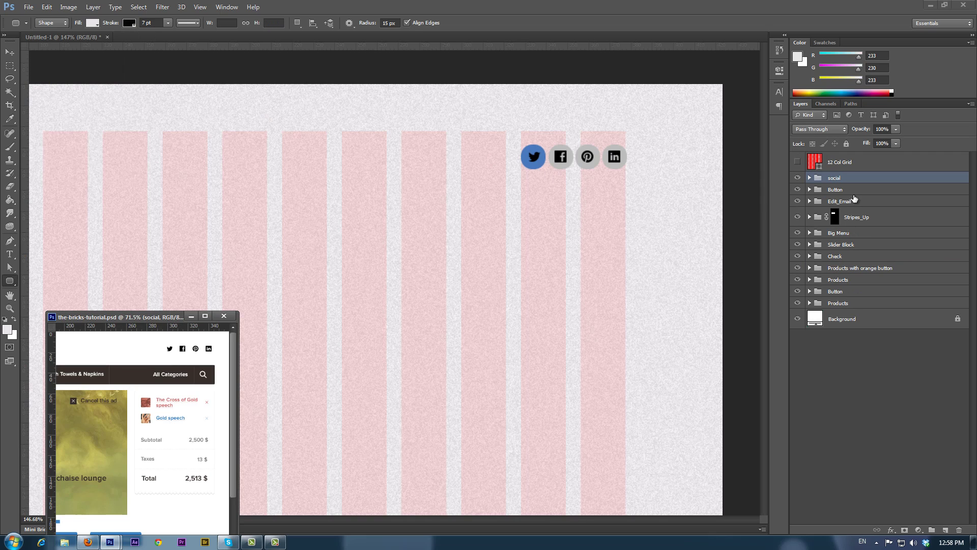
pyautogui.click(682, 177)
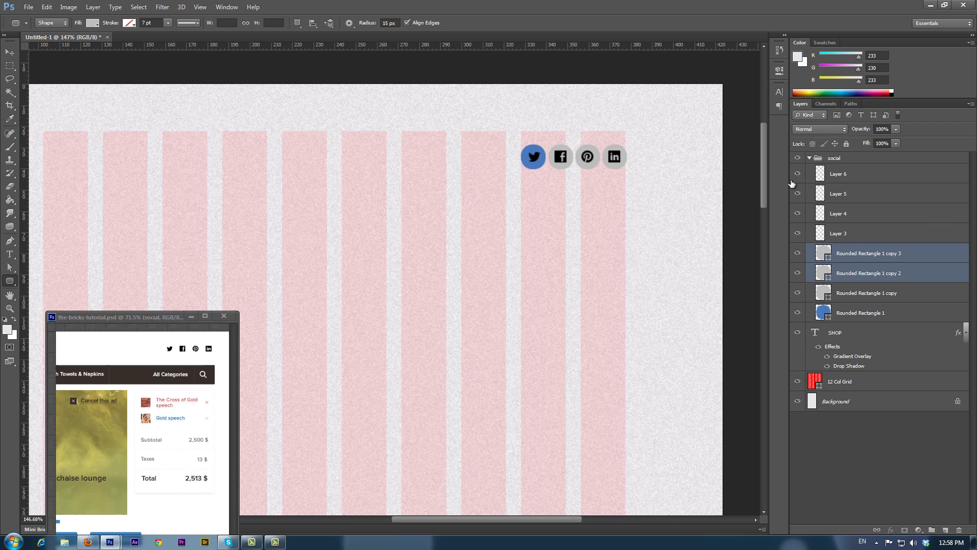
pyautogui.click(862, 234)
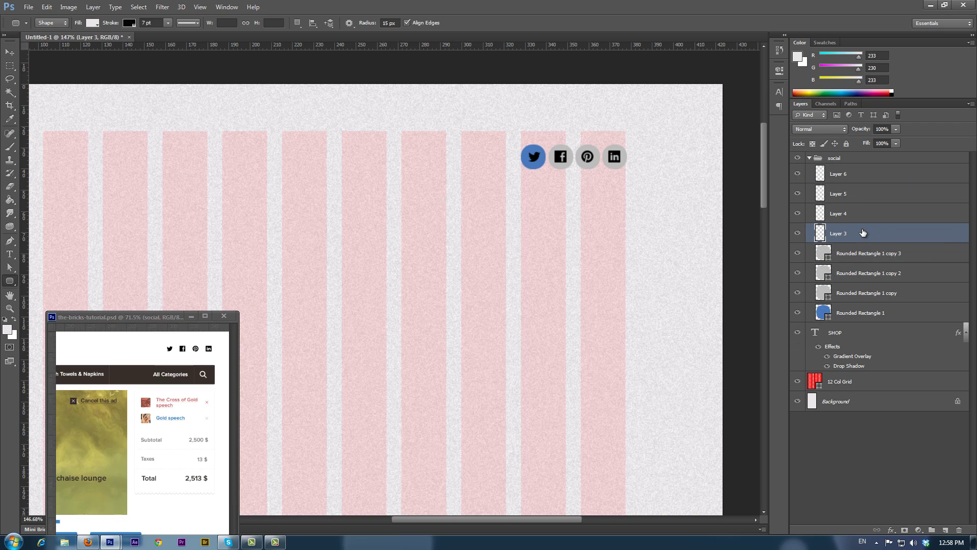
pyautogui.click(798, 234)
pyautogui.click(799, 234)
pyautogui.click(798, 214)
pyautogui.click(797, 214)
pyautogui.click(798, 194)
pyautogui.click(797, 195)
# Add a Color Overlay of #5F5F5F to the Facebook icon on Layer 5.
pyautogui.click(859, 196)
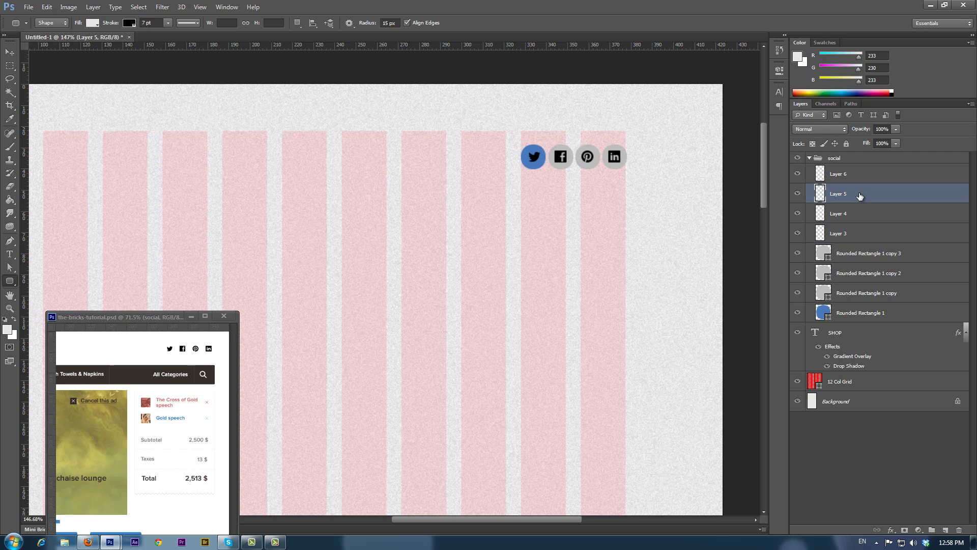
pyautogui.doubleClick(859, 197)
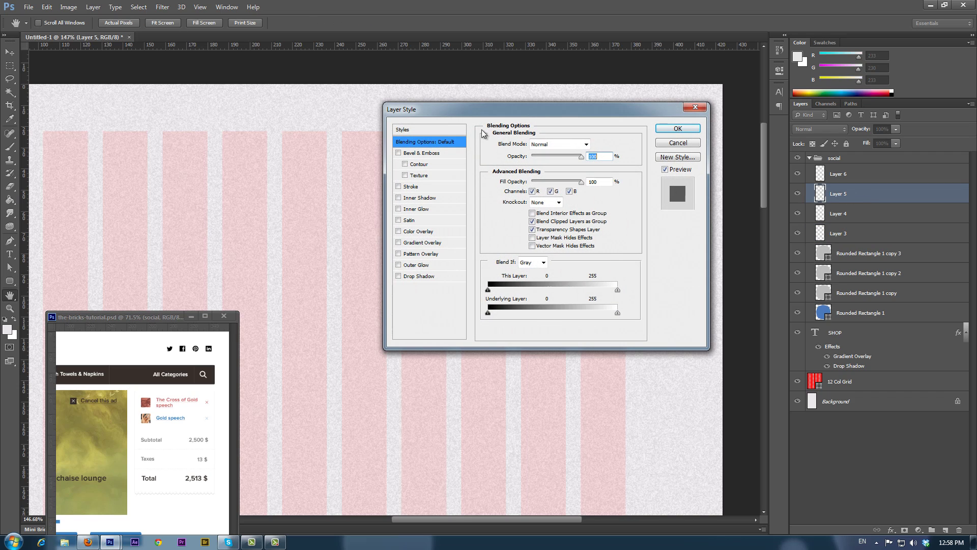
pyautogui.click(423, 232)
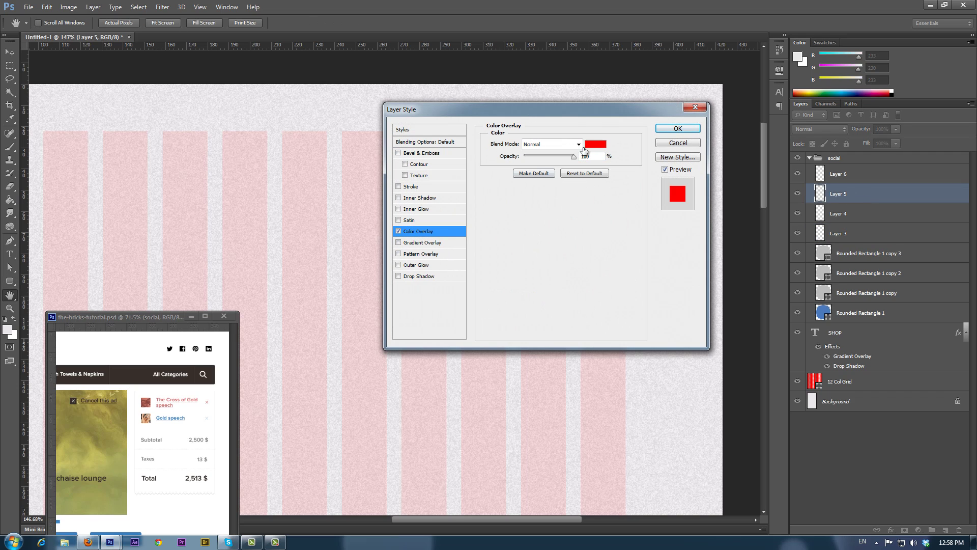
pyautogui.moveTo(578, 109); pyautogui.dragTo(527, 217)
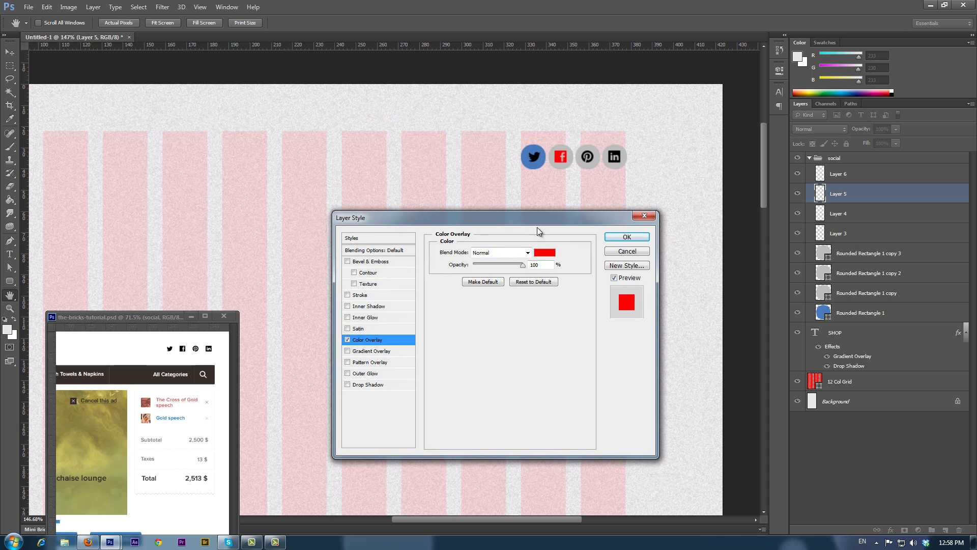
pyautogui.click(546, 255)
pyautogui.click(450, 443)
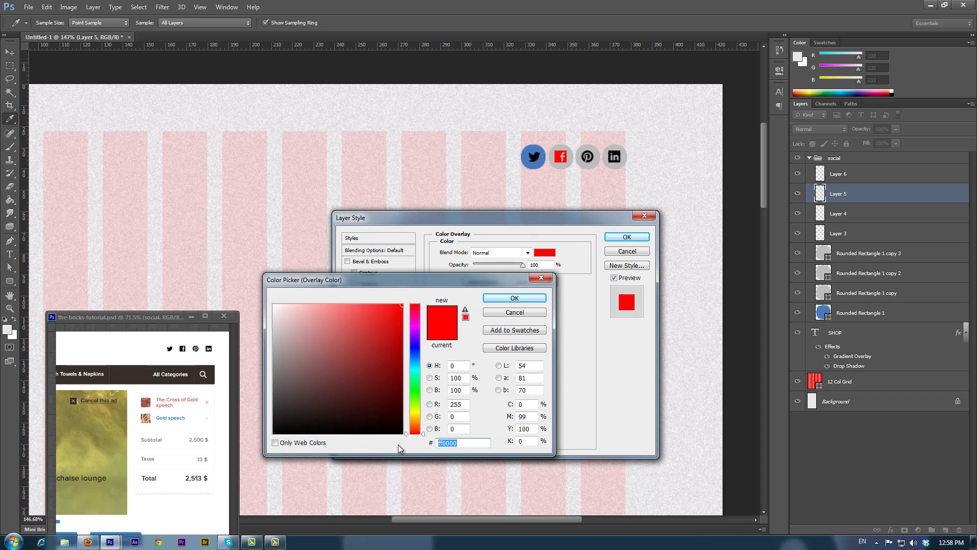
pyautogui.write('5F5F5F')
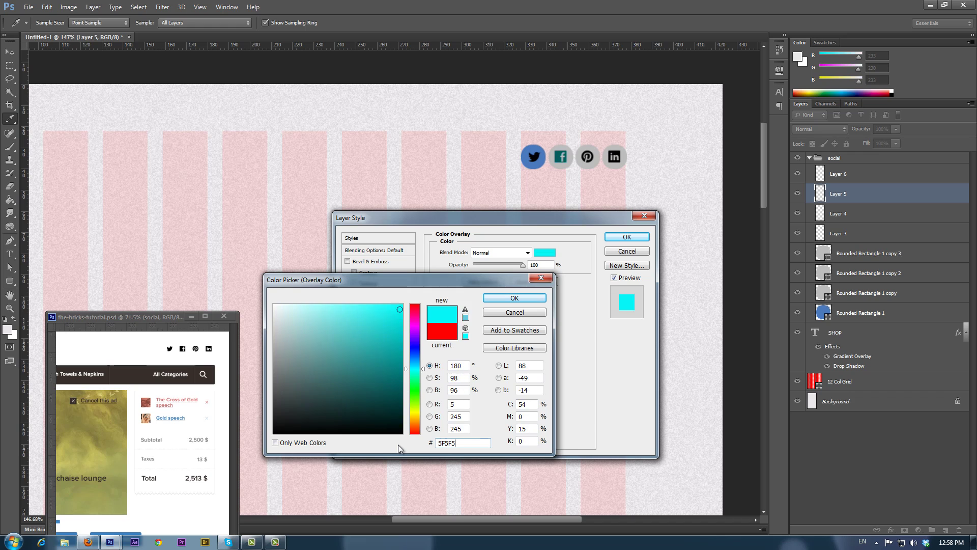
pyautogui.click(515, 297)
pyautogui.click(625, 237)
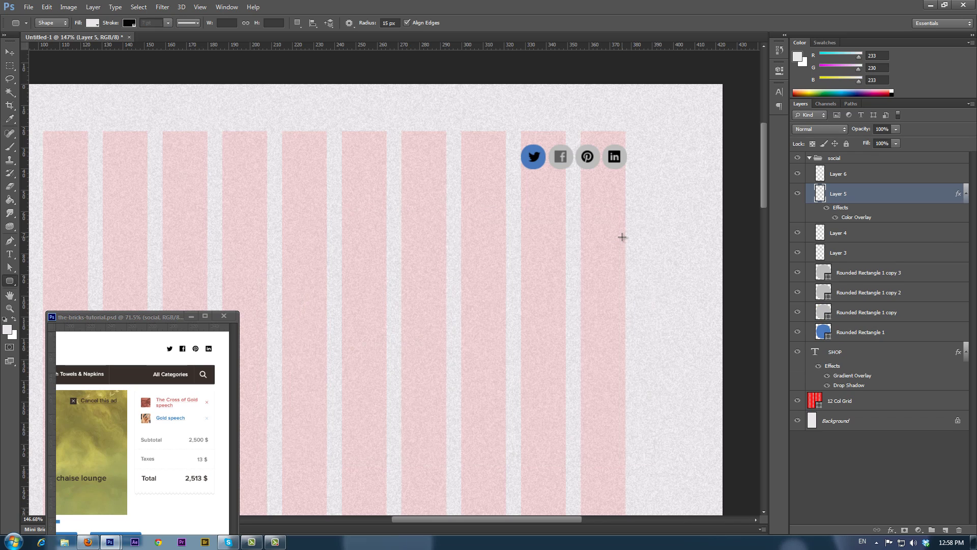
# Copy the Facebook icon's layer style and paste it onto the Pinterest and LinkedIn icons on Layer 4 and Layer 3.
pyautogui.rightClick(920, 194)
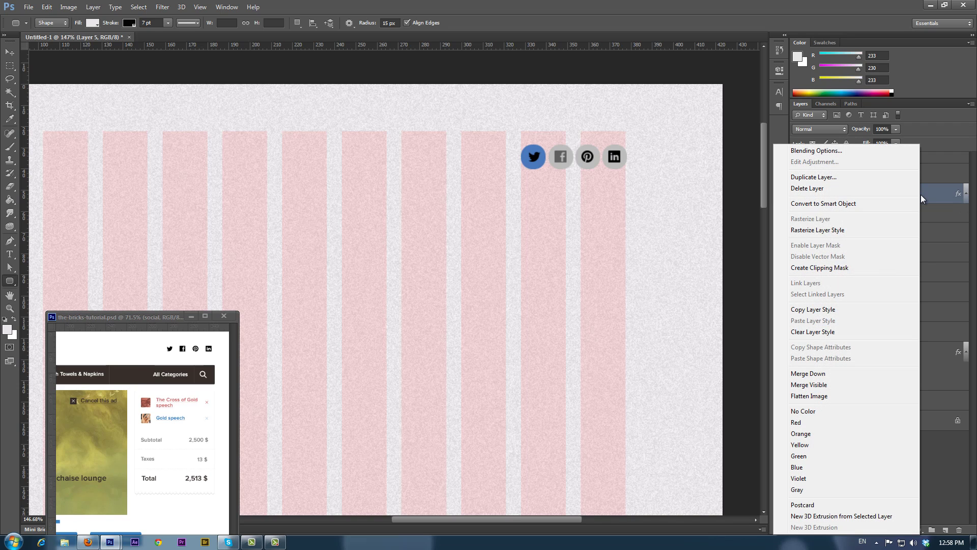
pyautogui.click(867, 310)
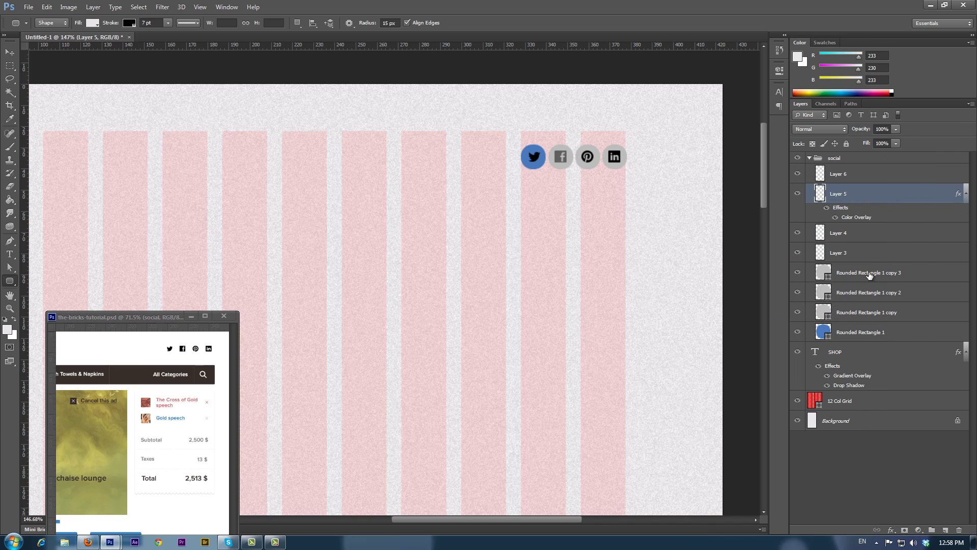
pyautogui.click(875, 235)
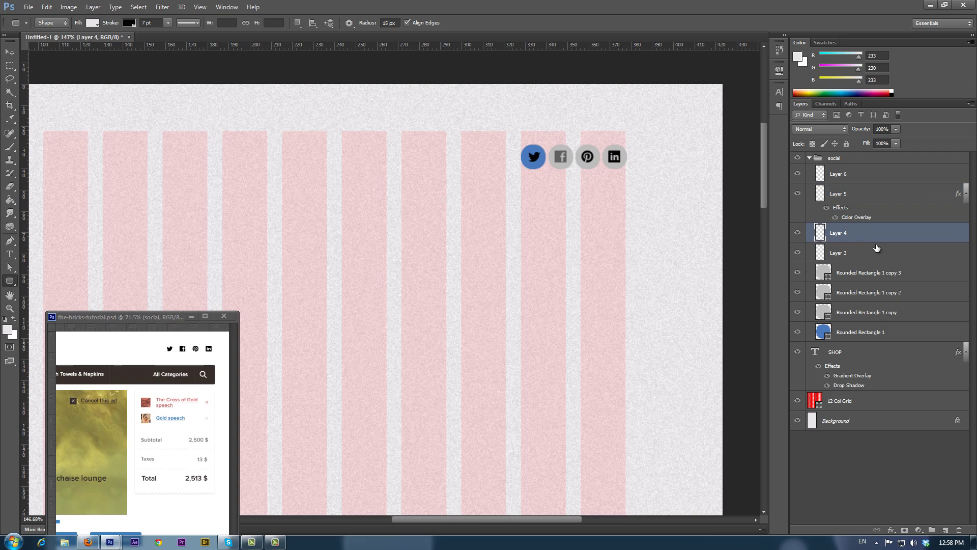
pyautogui.keyDown('shift'); pyautogui.click(876, 253); pyautogui.keyUp('shift')
pyautogui.rightClick(875, 253)
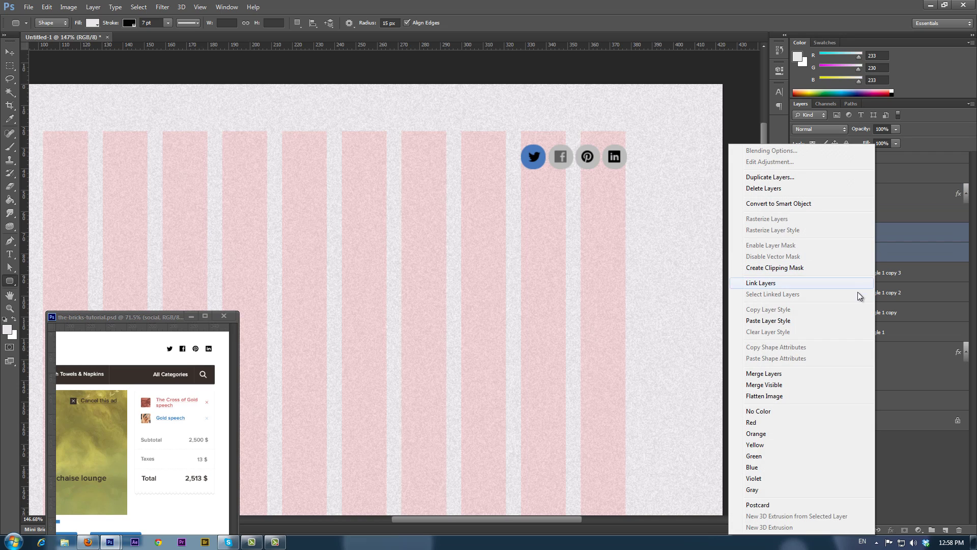
pyautogui.click(851, 321)
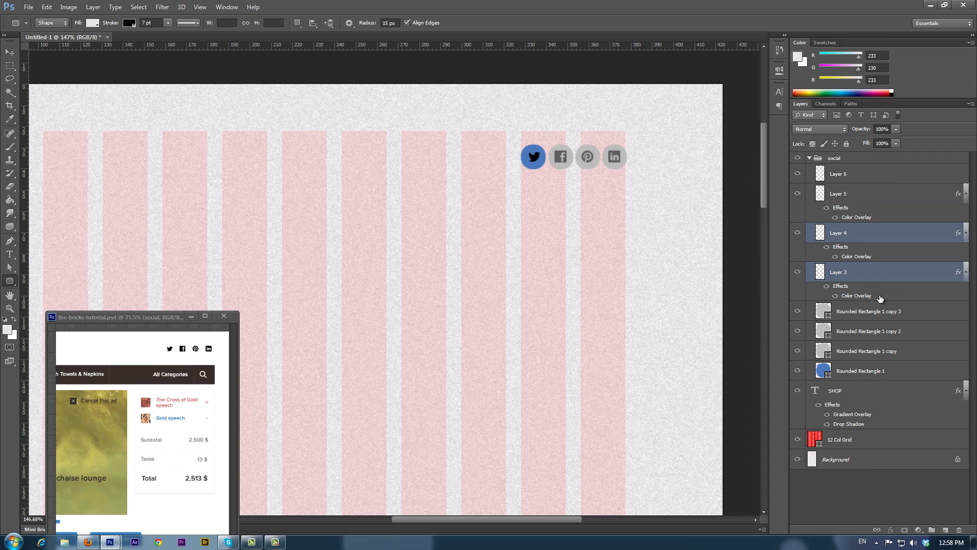
# Add a white #FFFFFF Color Overlay to the Twitter icon on Layer 6.
pyautogui.doubleClick(874, 174)
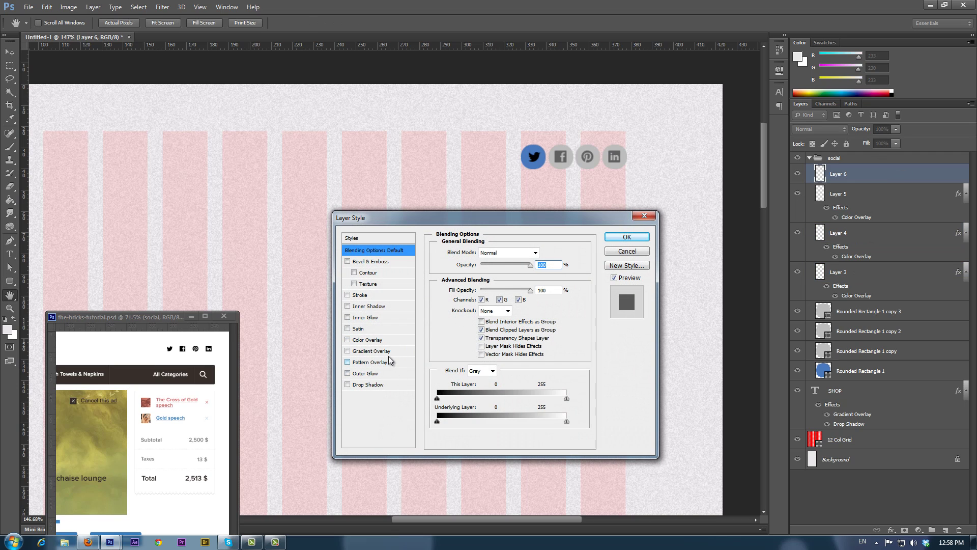
pyautogui.click(377, 341)
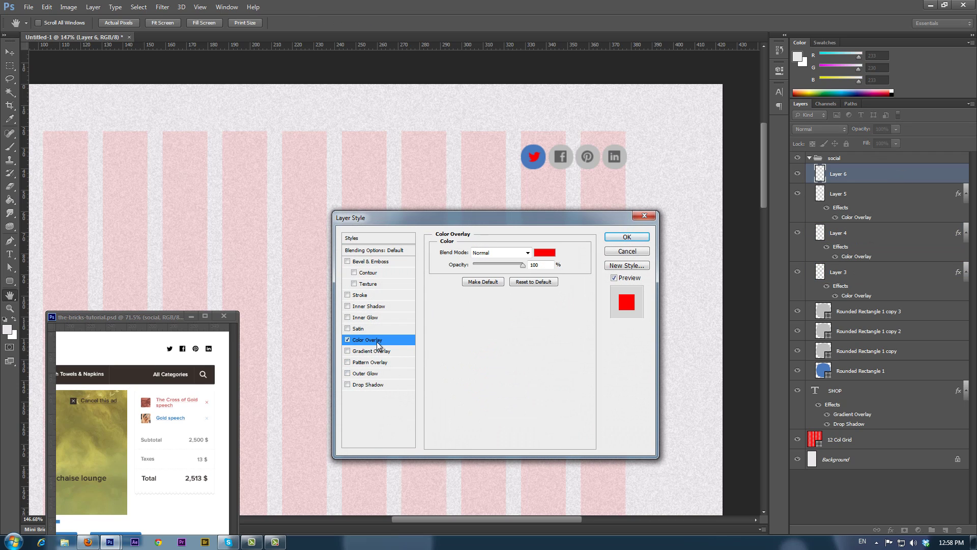
pyautogui.click(541, 256)
pyautogui.moveTo(285, 313); pyautogui.dragTo(240, 290)
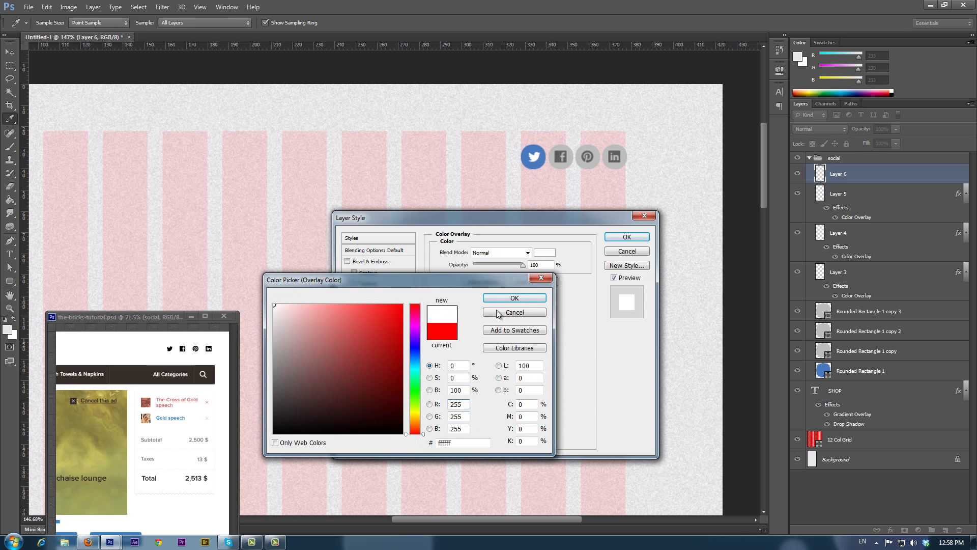
pyautogui.click(515, 297)
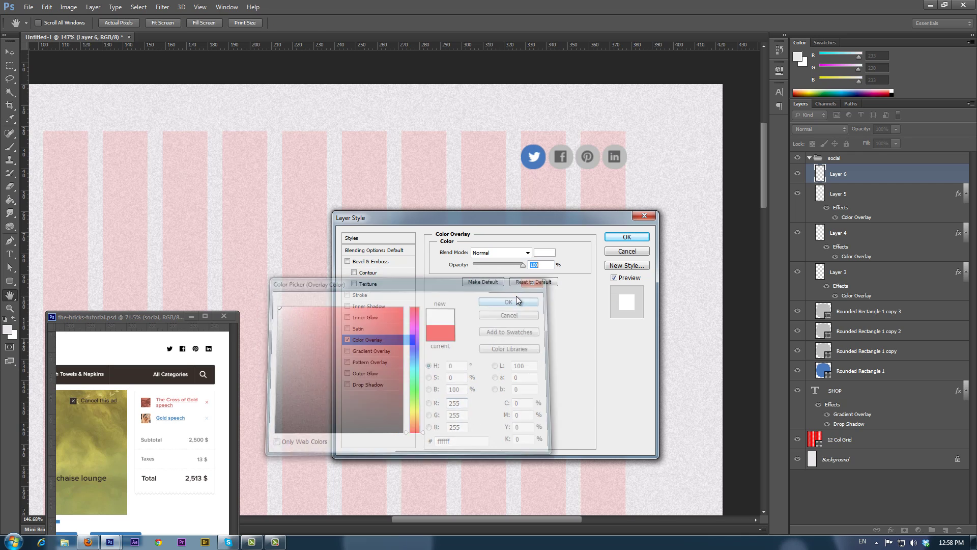
pyautogui.click(626, 240)
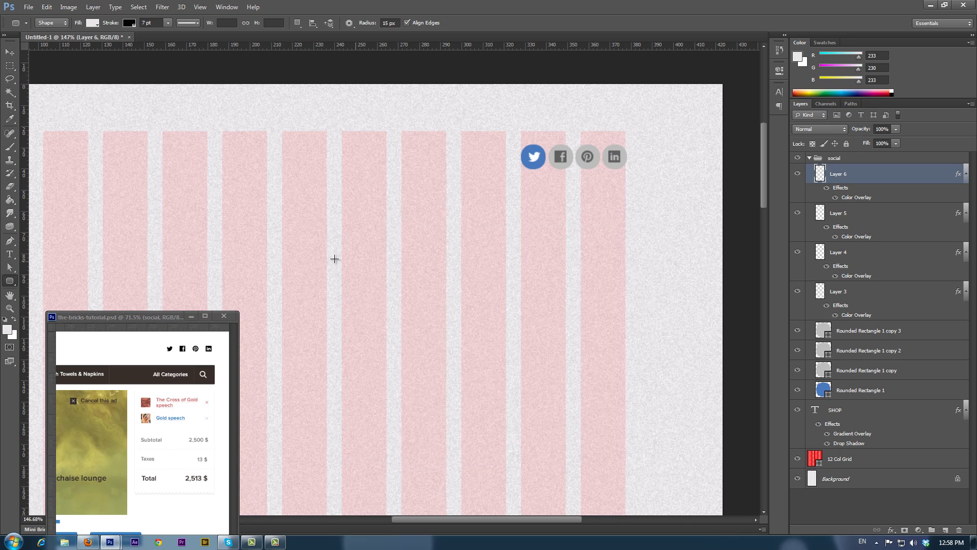
# Move the social group up level with the SHOP logo at the top of the grid, and reposition the the-bricks-tutorial.psd window.
pyautogui.scroll(-3, 318, 257)
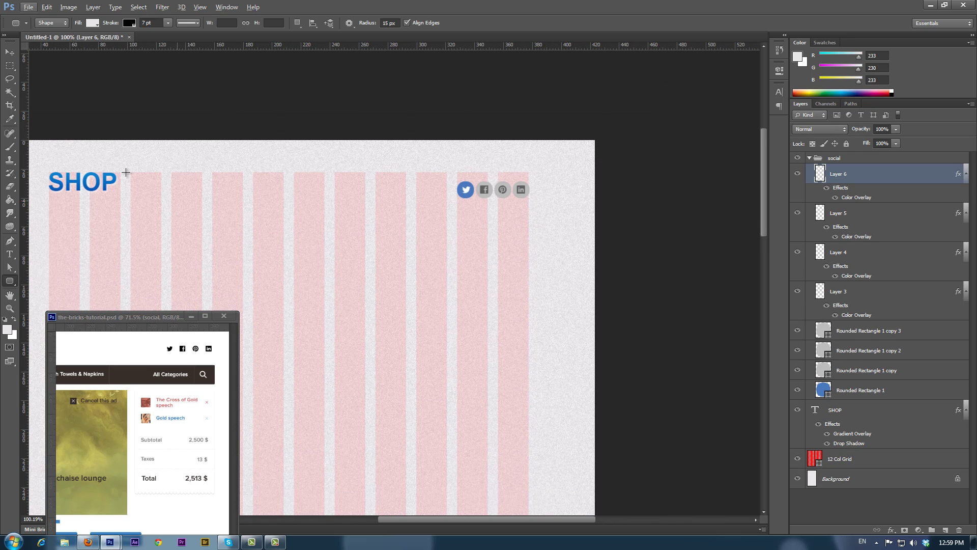
pyautogui.click(10, 52)
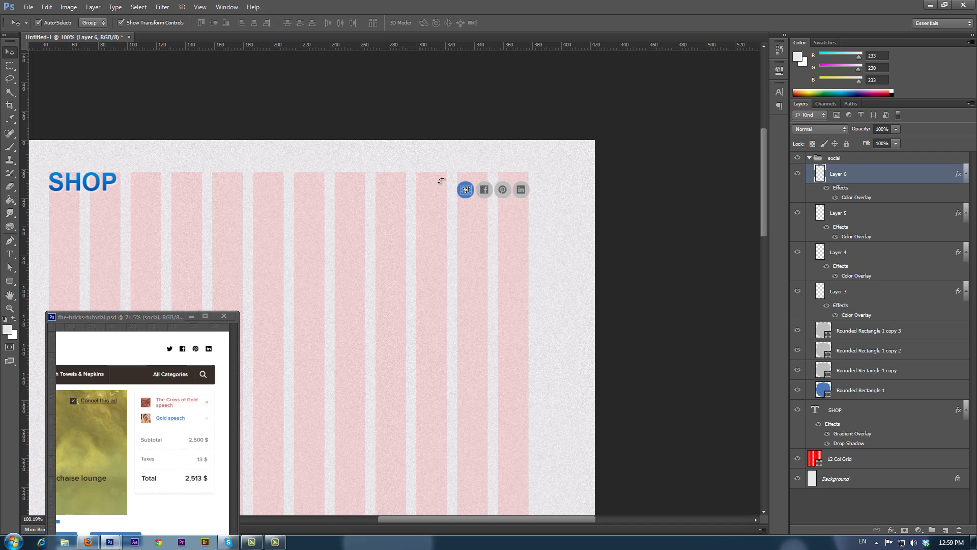
pyautogui.click(521, 191)
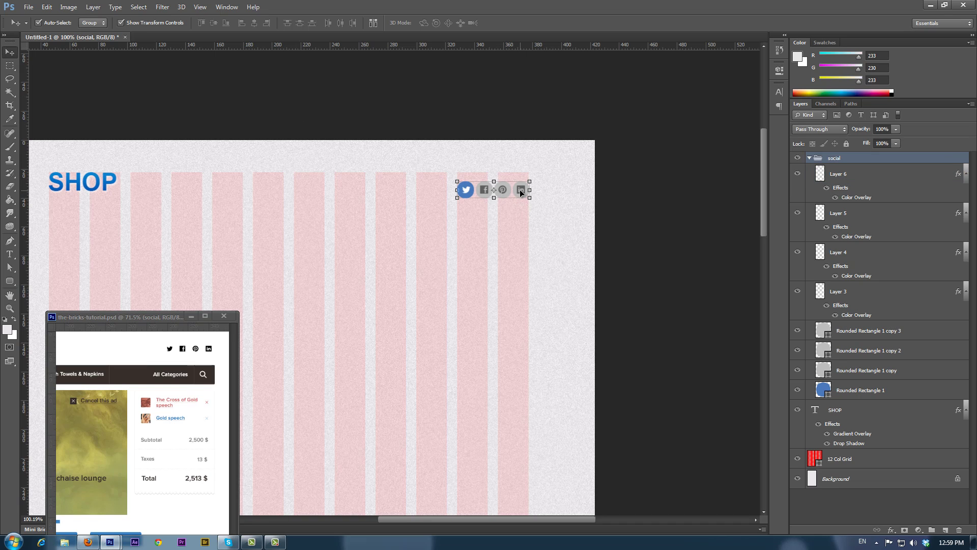
pyautogui.moveTo(521, 190); pyautogui.dragTo(521, 187)
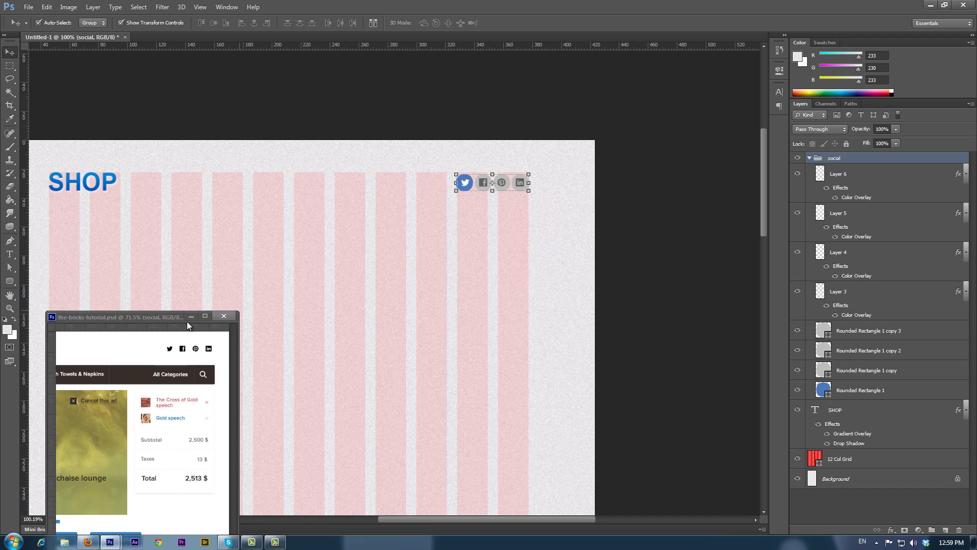
pyautogui.moveTo(161, 317); pyautogui.dragTo(212, 337)
pyautogui.click(416, 240)
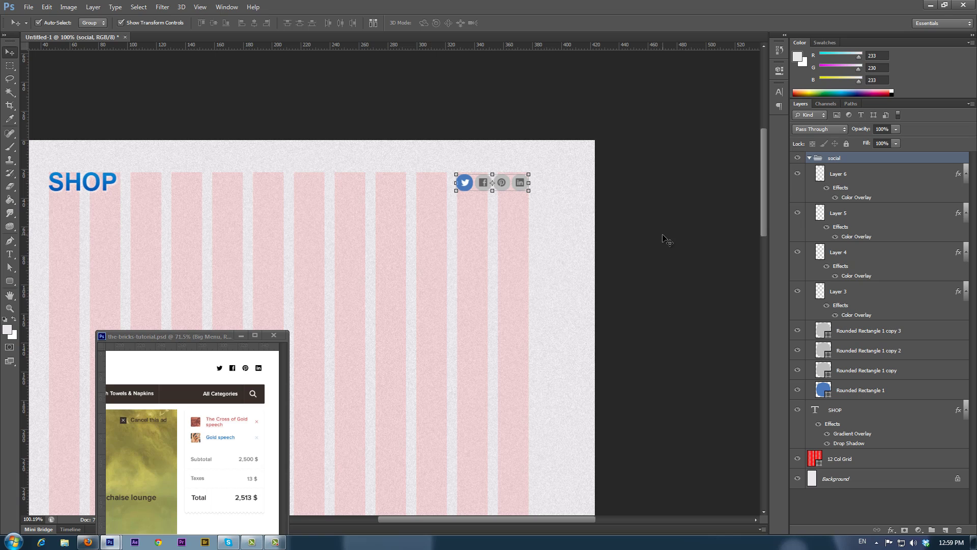
# Collapse the social group, copy the Big Menu group from the-bricks-tutorial.psd into Untitled-1, and align it across the grid beneath the header.
pyautogui.click(808, 158)
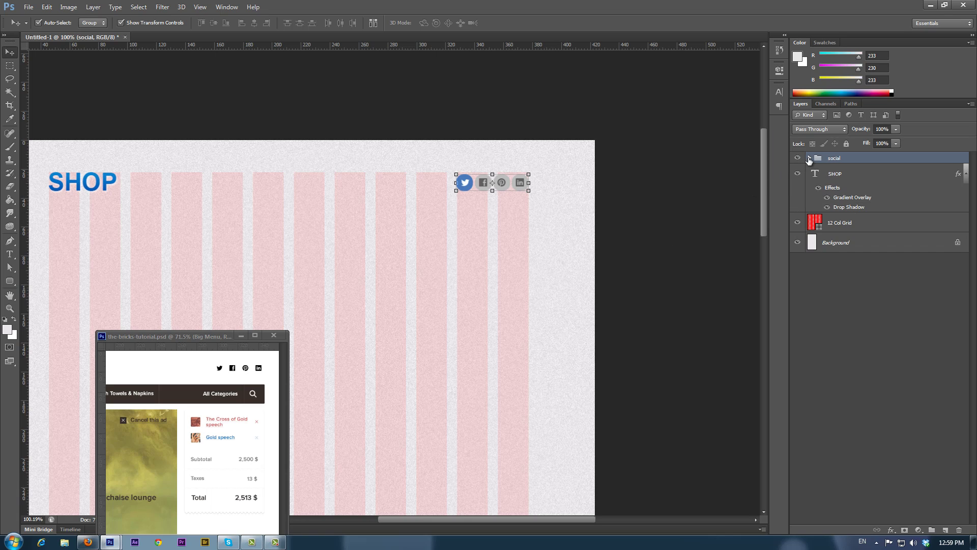
pyautogui.click(818, 274)
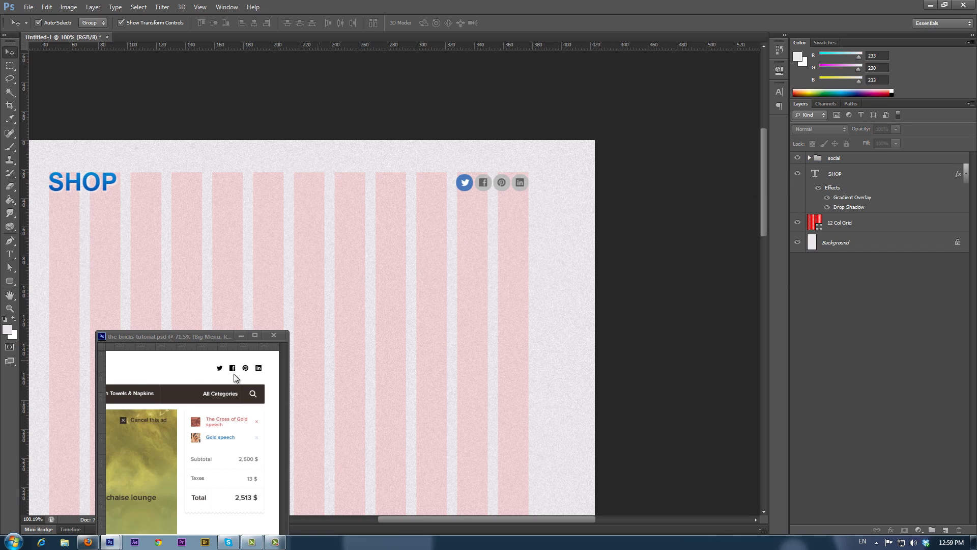
pyautogui.click(187, 399)
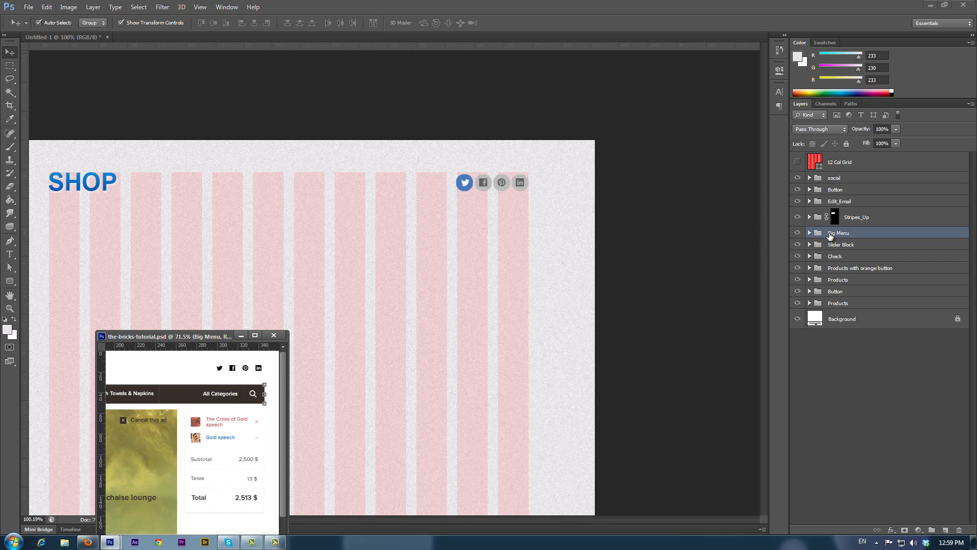
pyautogui.moveTo(829, 235); pyautogui.dragTo(410, 229)
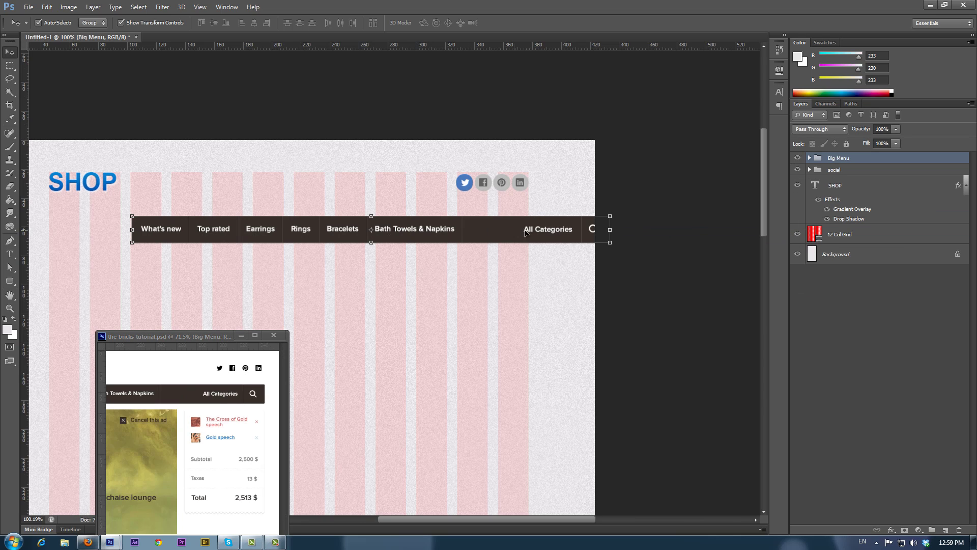
pyautogui.moveTo(500, 234); pyautogui.dragTo(417, 222)
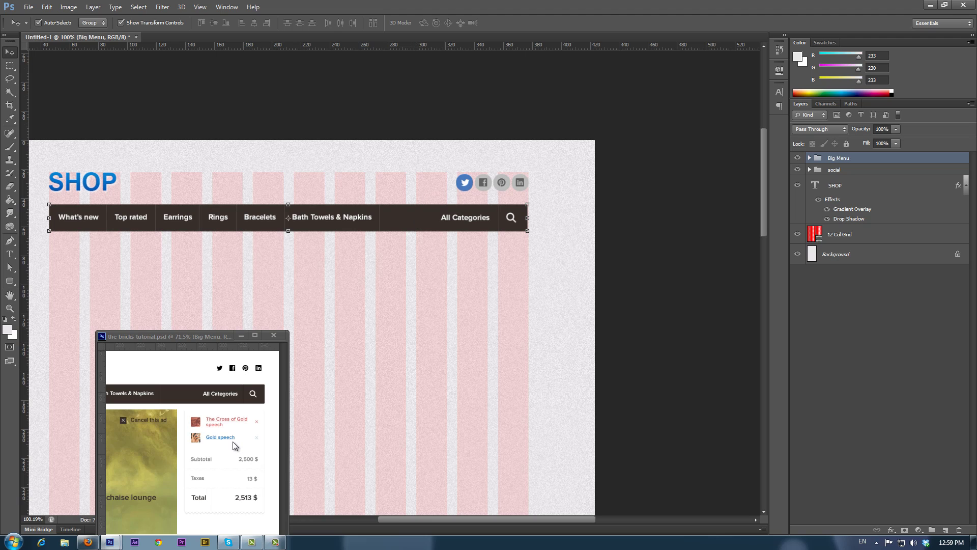
# Copy the Slider Block group from the-bricks-tutorial.psd into Untitled-1 and place it beneath the menu, flush with the first grid column.
pyautogui.click(135, 438)
pyautogui.click(139, 435)
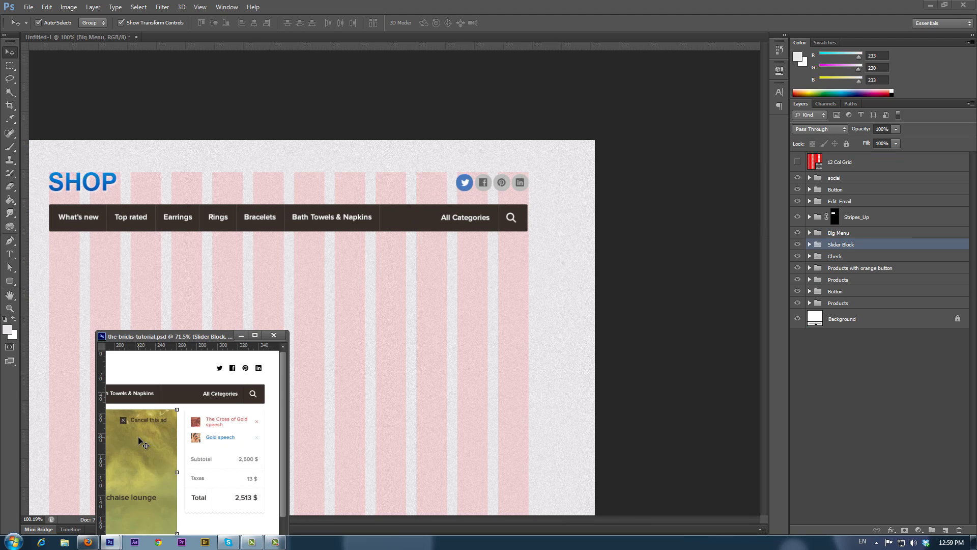
pyautogui.moveTo(840, 248); pyautogui.dragTo(156, 286)
pyautogui.moveTo(245, 246); pyautogui.dragTo(316, 291)
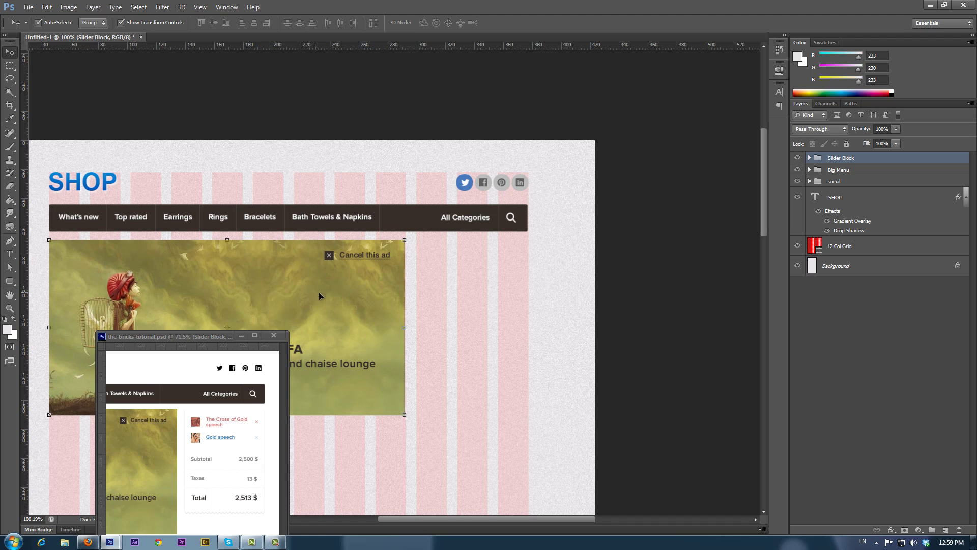
# Copy the Check group from the-bricks-tutorial.psd into Untitled-1 and align it beside the slider over the last three grid columns.
pyautogui.click(240, 441)
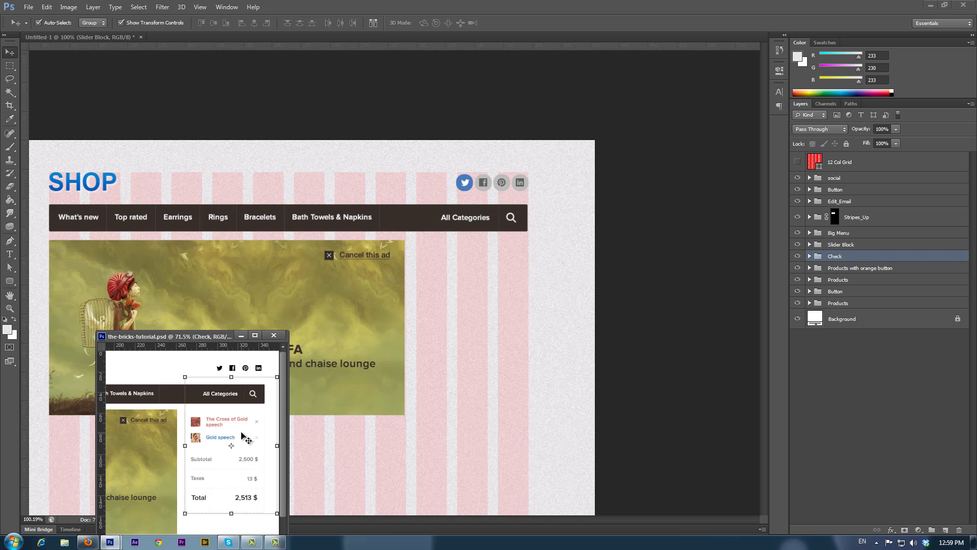
pyautogui.moveTo(834, 256); pyautogui.dragTo(505, 277)
pyautogui.press('Right')
pyautogui.press('Right')
pyautogui.press('Right')
pyautogui.press('Right')
pyautogui.press('Right')
pyautogui.press('Right')
pyautogui.press('Right')
pyautogui.press('Right')
pyautogui.press('Right')
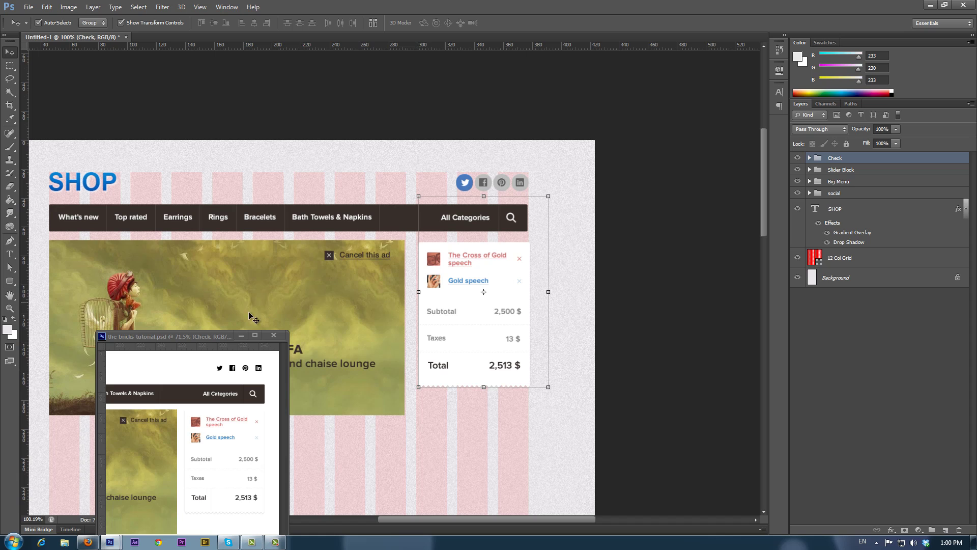
# Move the the-bricks-tutorial.psd window off the slider and draw a rectangle about 938 × 74 px across the grid below the slider.
pyautogui.moveTo(207, 335); pyautogui.dragTo(166, 430)
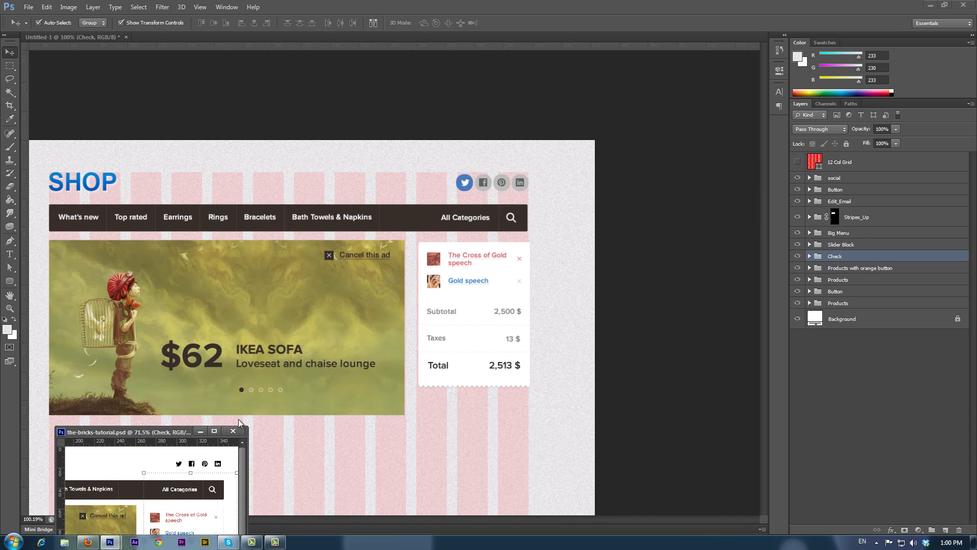
pyautogui.click(741, 149)
pyautogui.scroll(-5, 518, 288)
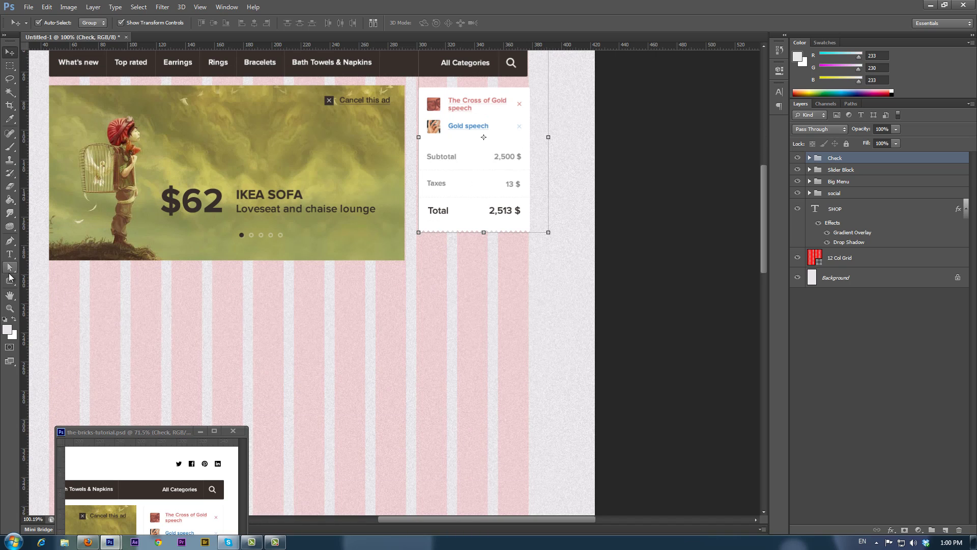
pyautogui.click(9, 280)
pyautogui.click(41, 279)
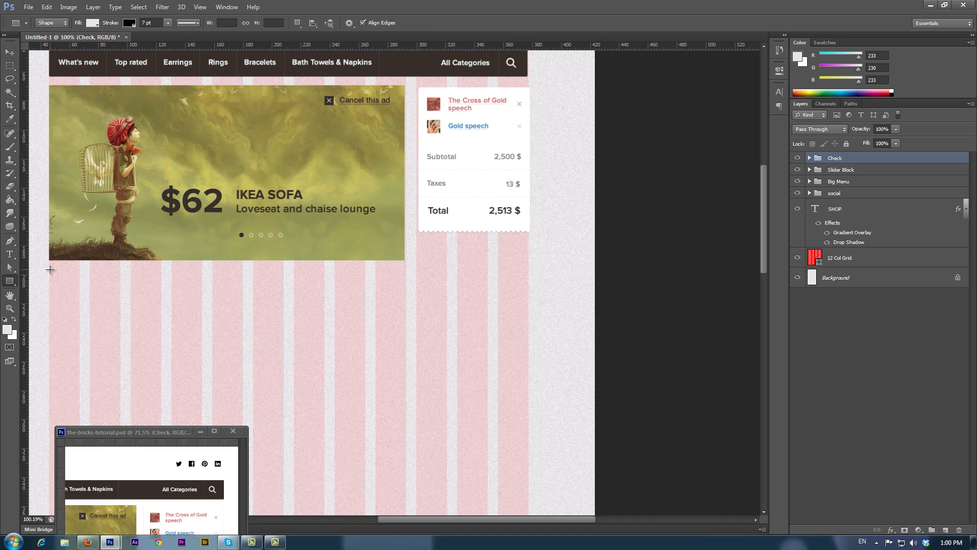
pyautogui.moveTo(50, 269); pyautogui.dragTo(527, 306)
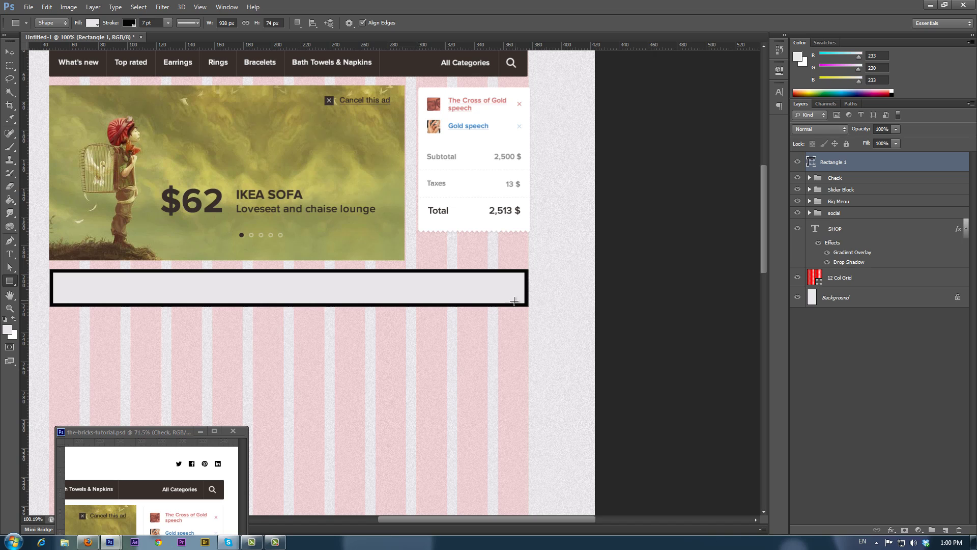
# Change the new rectangle's shape fill color to white.
pyautogui.click(93, 23)
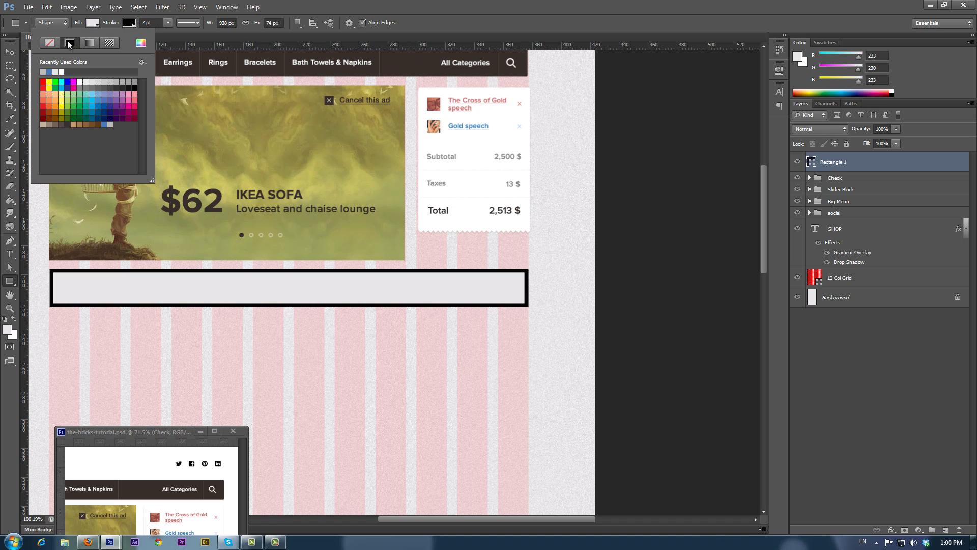
pyautogui.click(141, 42)
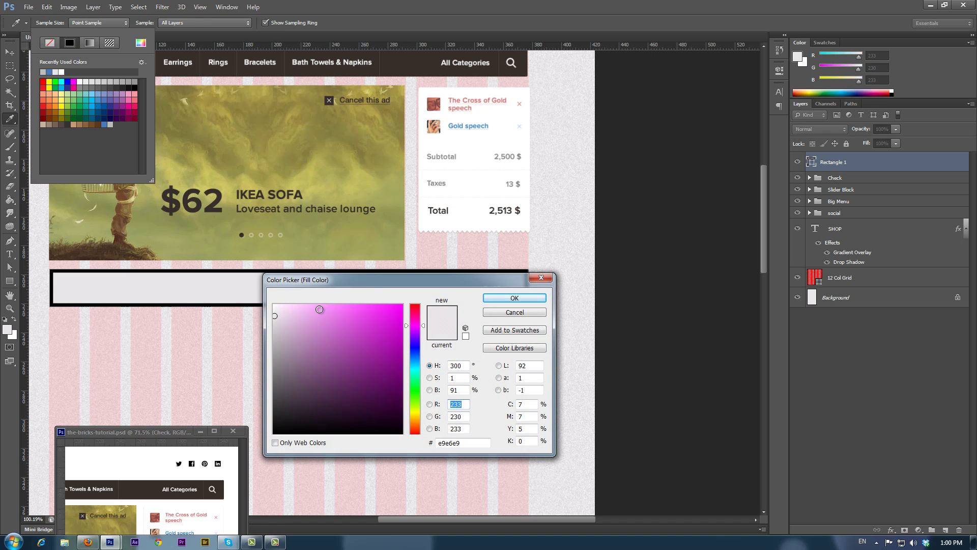
pyautogui.click(274, 304)
pyautogui.click(514, 298)
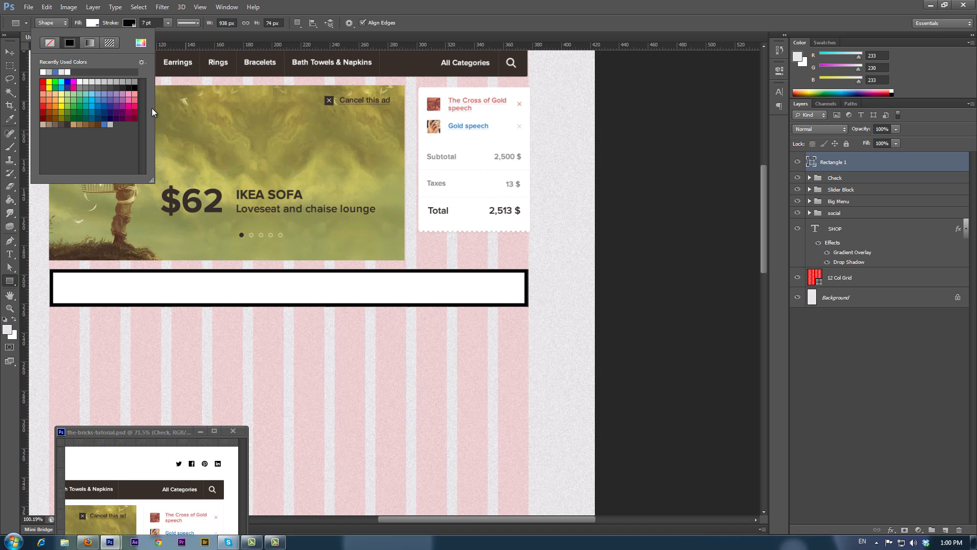
# Remove the rectangle's stroke and set the Rectangle 1 layer's Fill to 73%.
pyautogui.click(129, 23)
pyautogui.click(129, 23)
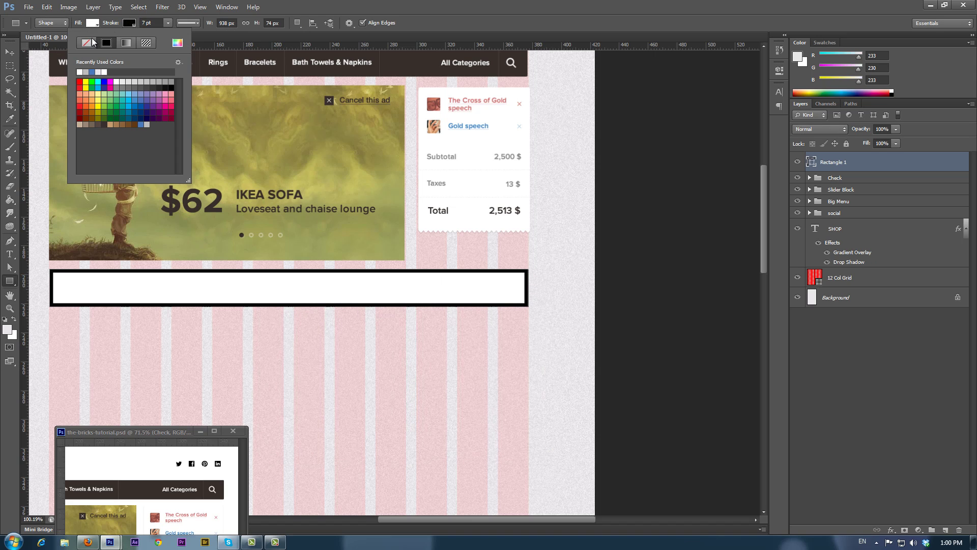
pyautogui.click(87, 43)
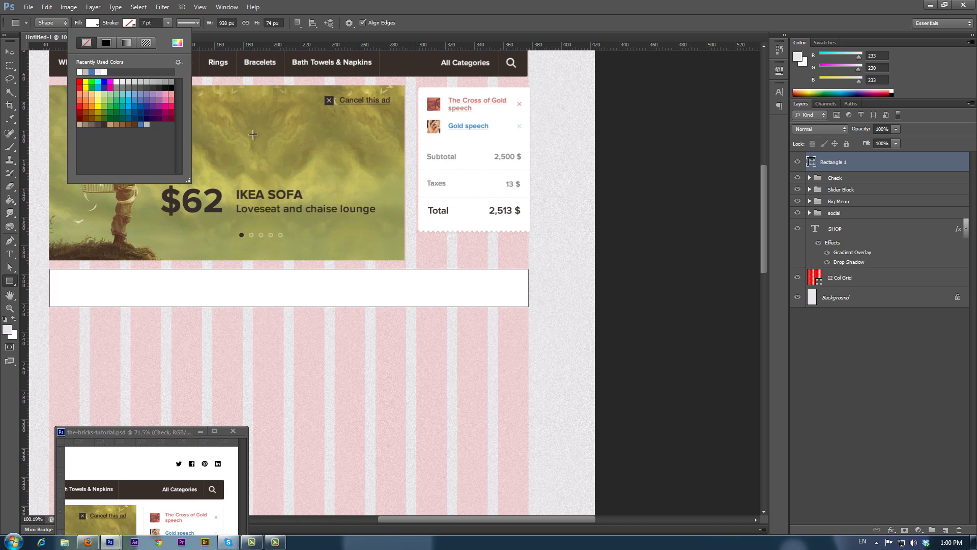
pyautogui.click(892, 167)
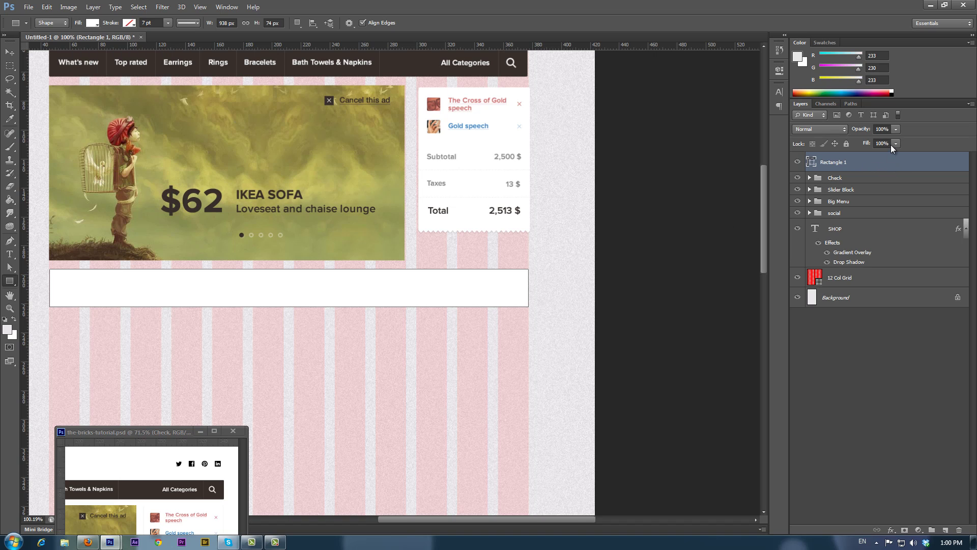
pyautogui.click(893, 145)
pyautogui.moveTo(883, 151); pyautogui.dragTo(882, 152)
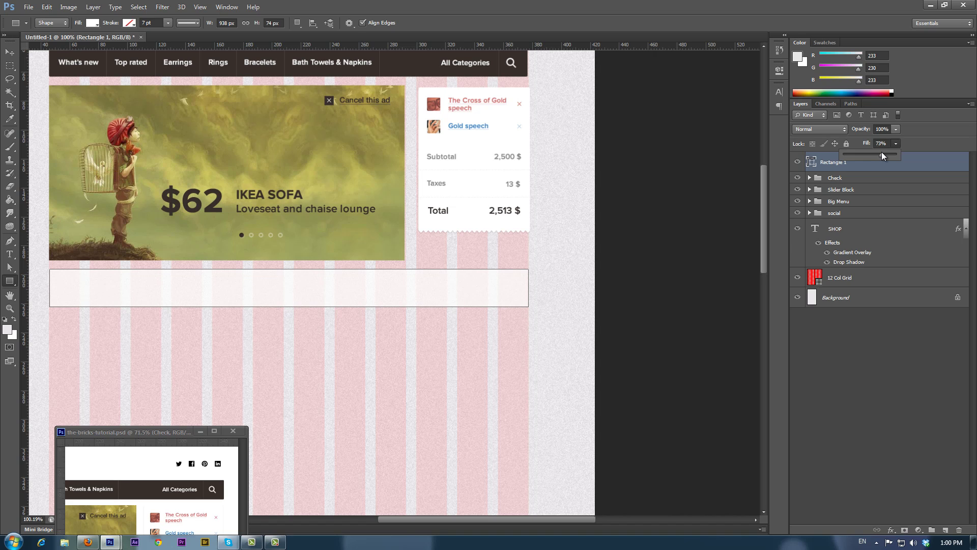
# Add an Outer Glow to Rectangle 1 with color #C4C4C4, Normal blend mode and 50% opacity.
pyautogui.doubleClick(922, 161)
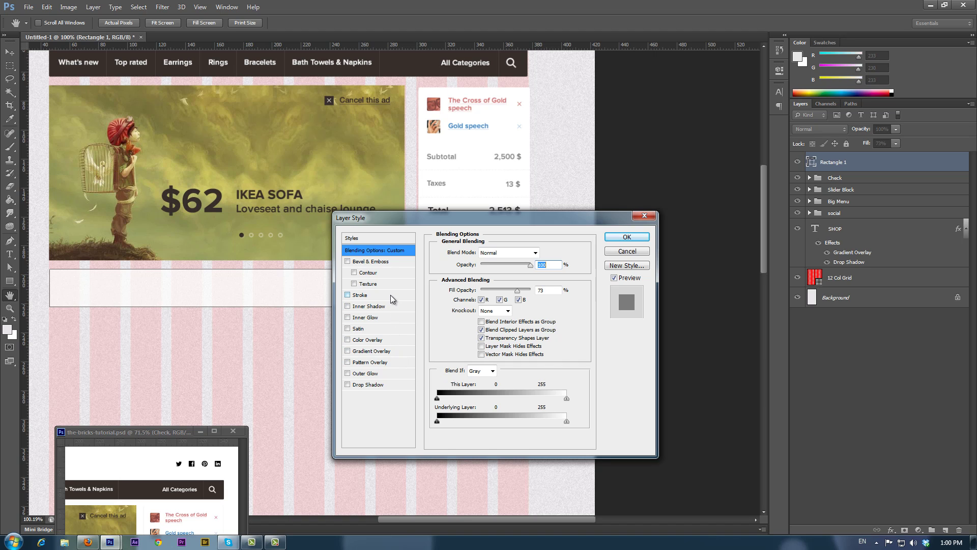
pyautogui.click(383, 372)
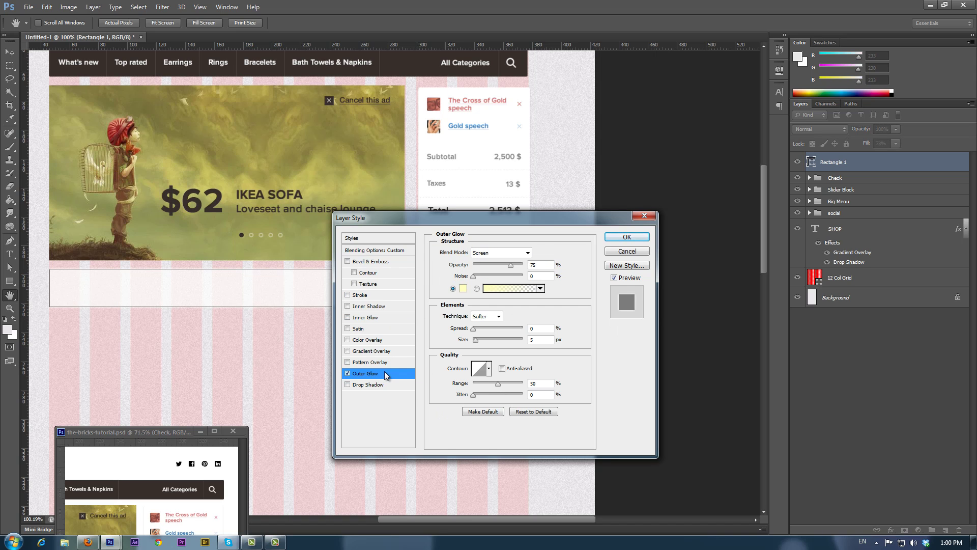
pyautogui.click(463, 289)
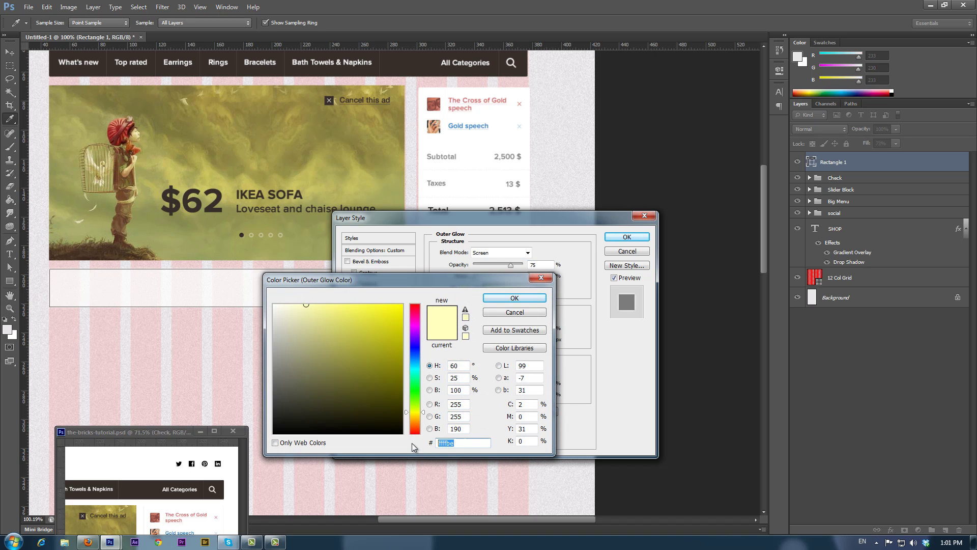
pyautogui.write('C4C')
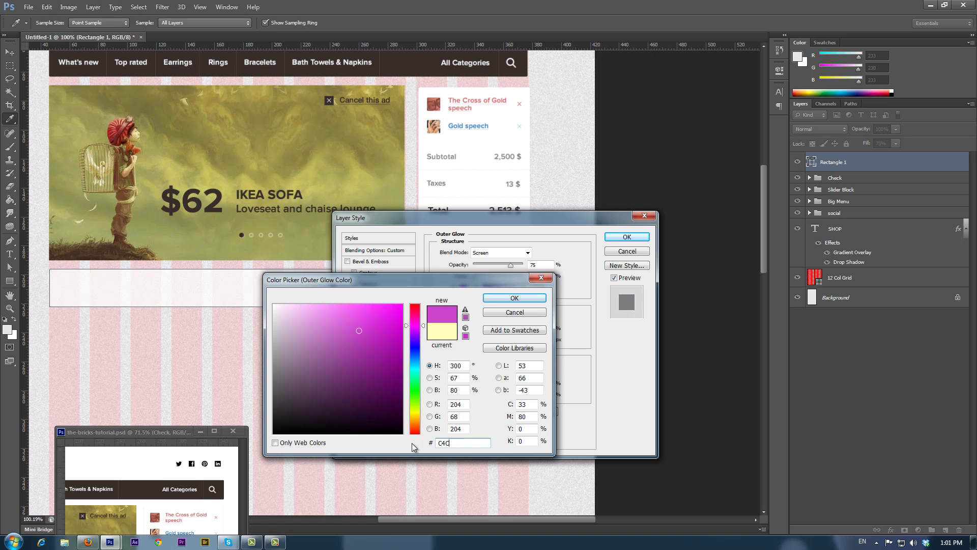
pyautogui.write('4C4')
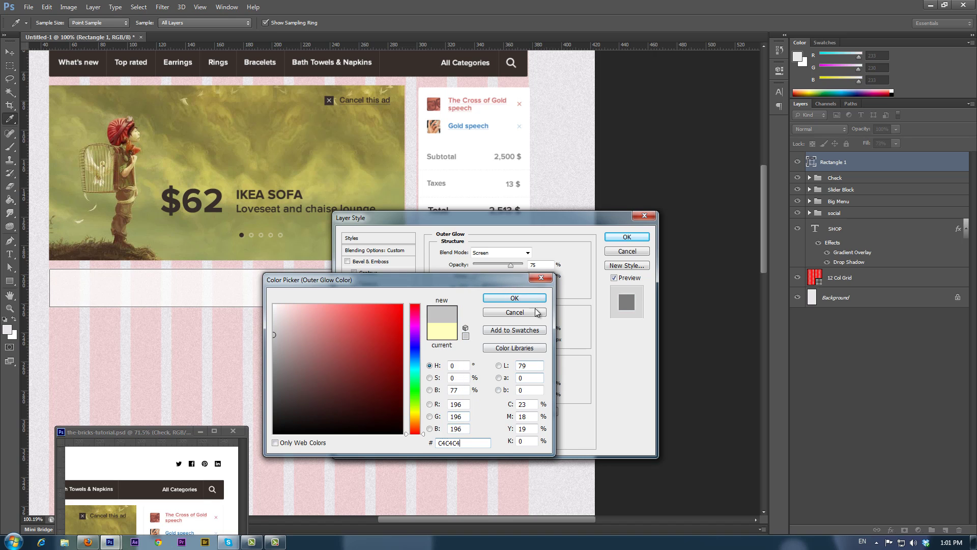
pyautogui.click(529, 299)
pyautogui.click(528, 254)
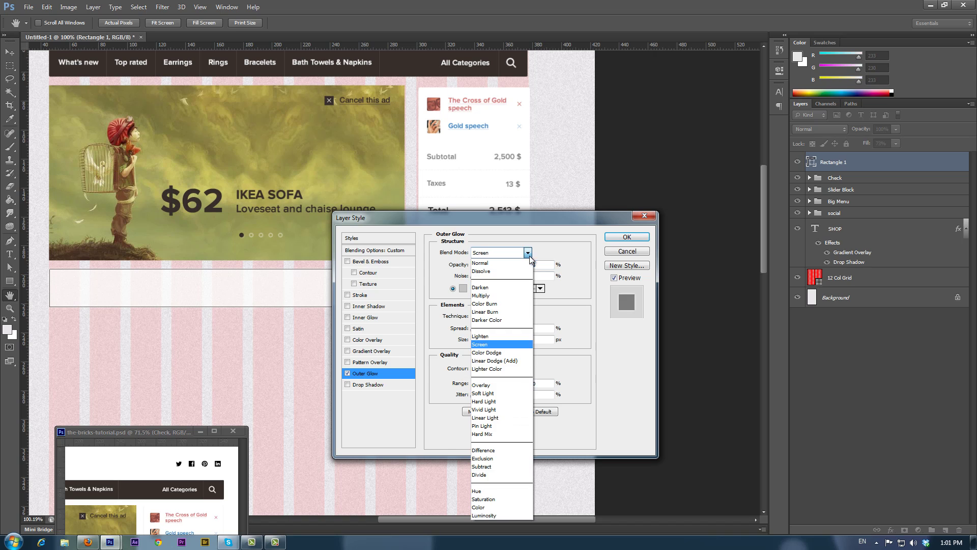
pyautogui.click(528, 263)
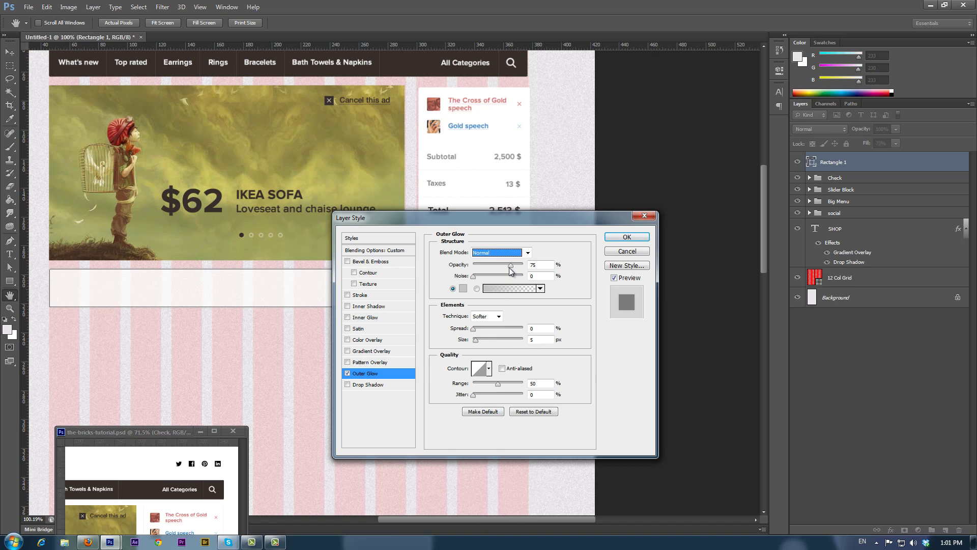
pyautogui.moveTo(509, 265); pyautogui.dragTo(499, 267)
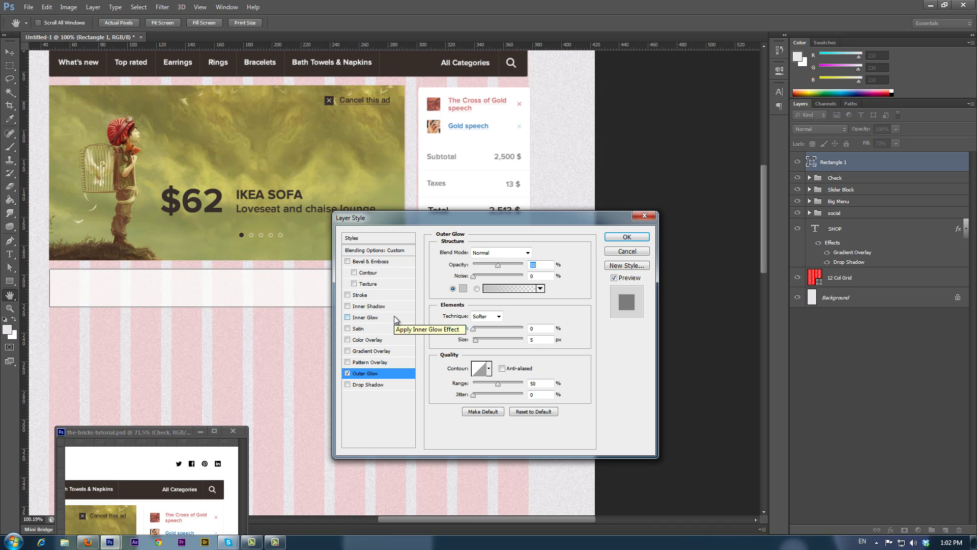
# Add a white #FFFFFF Inner Shadow to Rectangle 1 with Normal blend mode, 1 px distance and 1 px size, and deselect the layer.
pyautogui.click(372, 306)
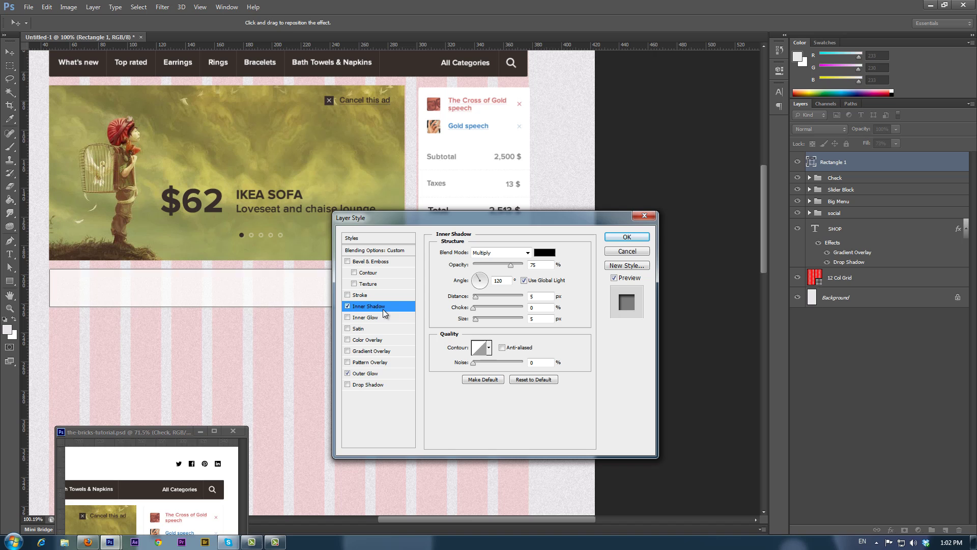
pyautogui.click(544, 252)
pyautogui.moveTo(343, 322); pyautogui.dragTo(274, 305)
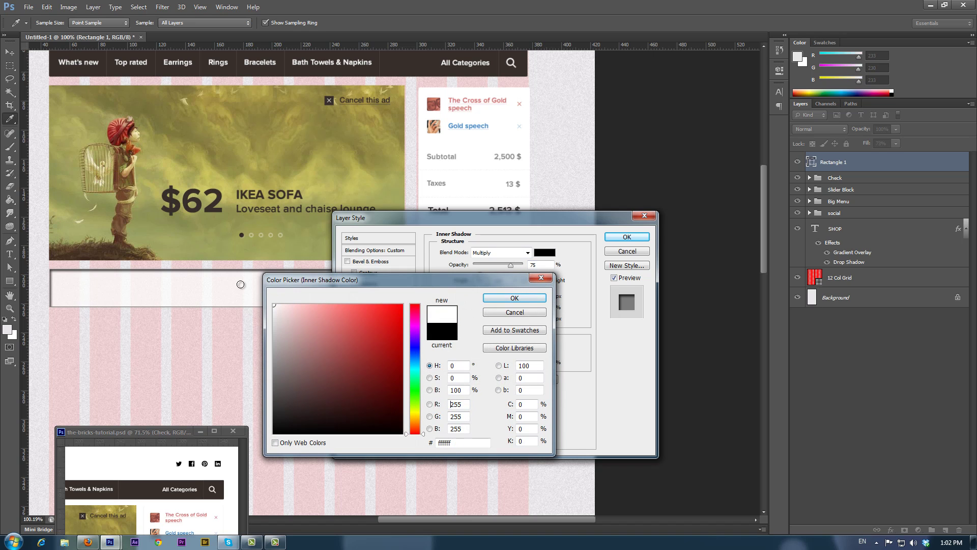
pyautogui.click(511, 298)
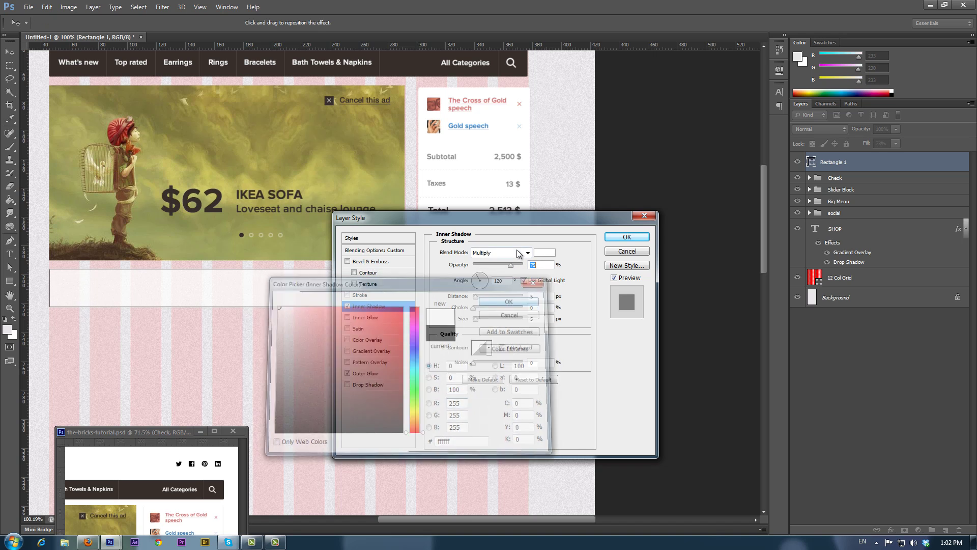
pyautogui.click(501, 253)
pyautogui.click(496, 263)
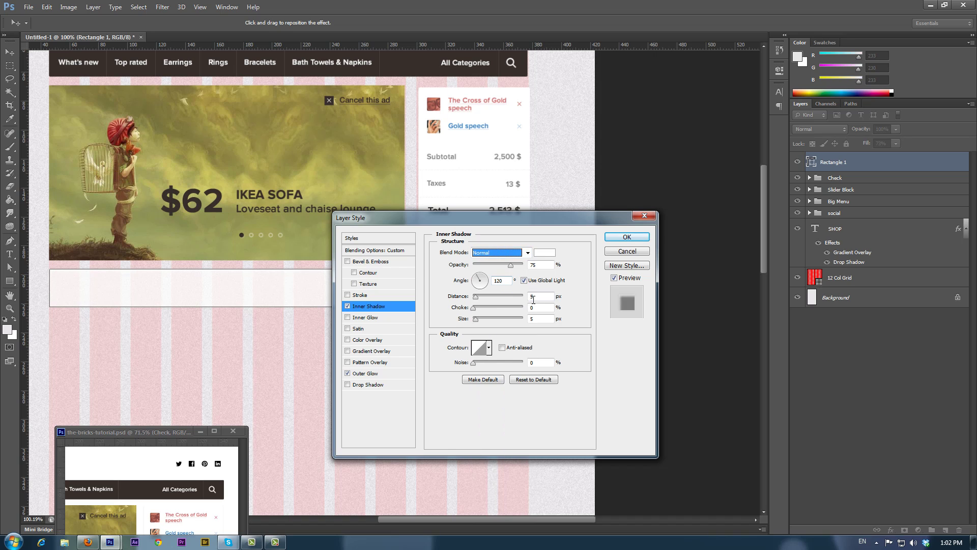
pyautogui.doubleClick(534, 318)
pyautogui.write('1')
pyautogui.doubleClick(536, 296)
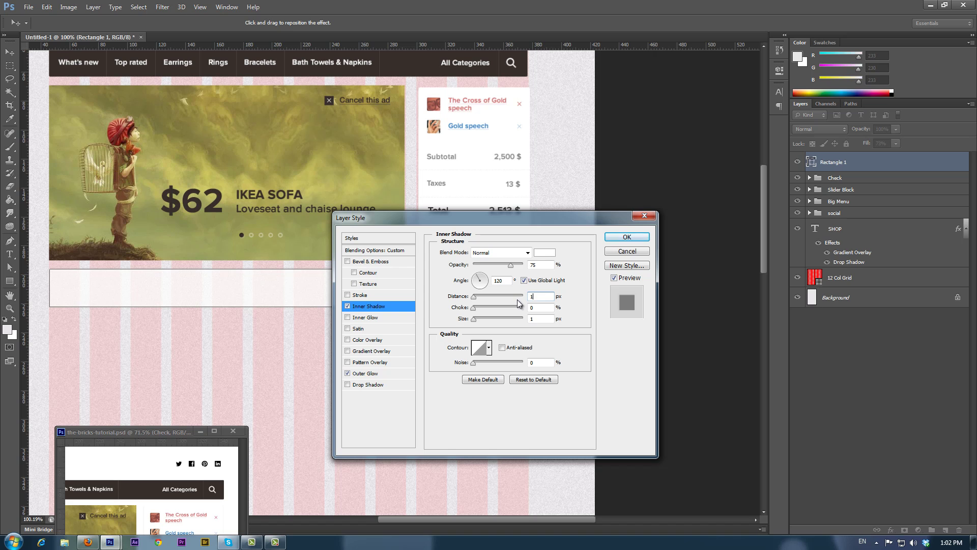
pyautogui.write('1')
pyautogui.click(625, 238)
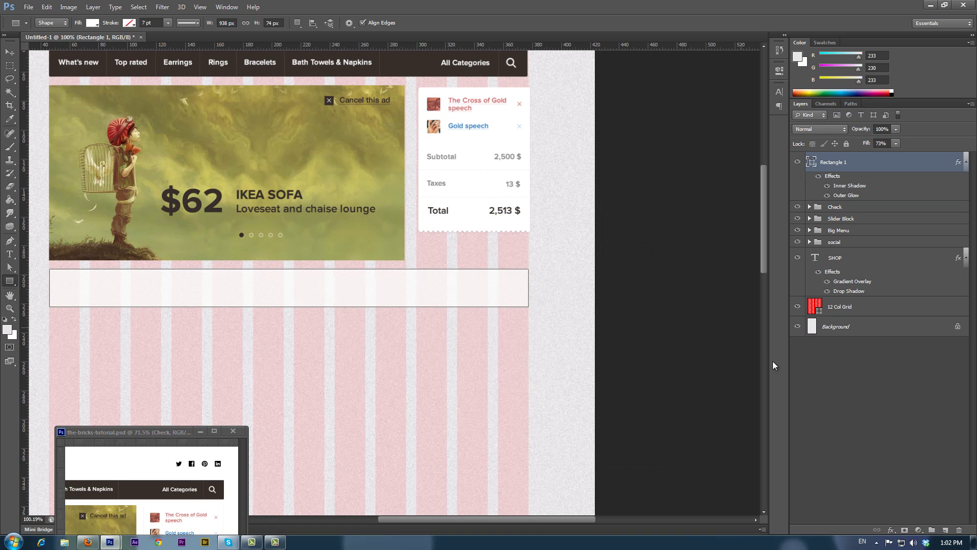
pyautogui.click(824, 393)
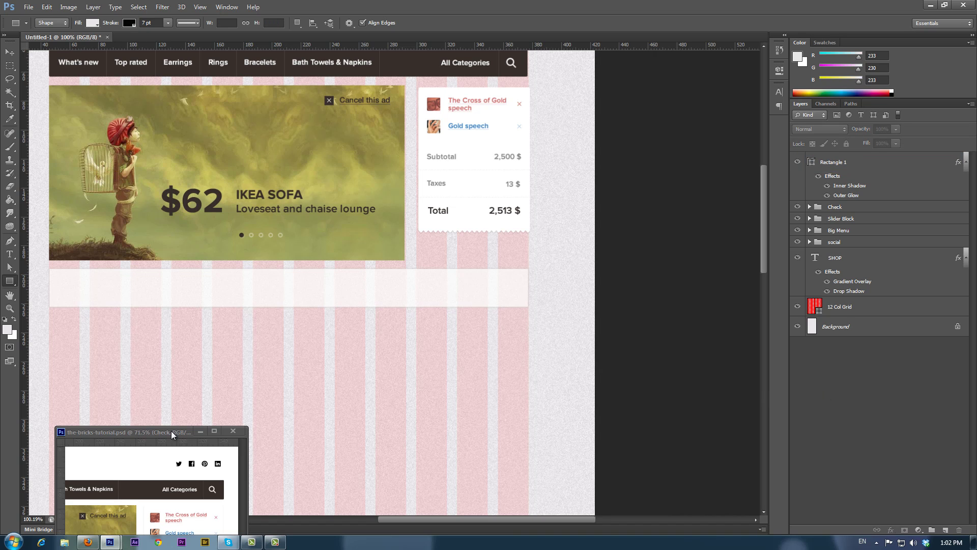
# Copy the blue Click Here Now Button group from the-bricks-tutorial.psd into the right end of the page's content bar.
pyautogui.moveTo(171, 431); pyautogui.dragTo(157, 258)
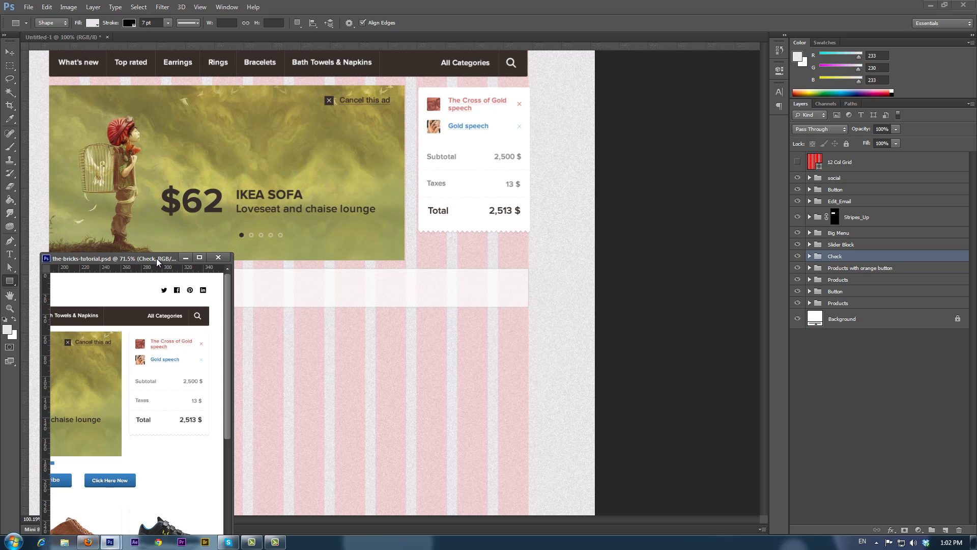
pyautogui.press('v')
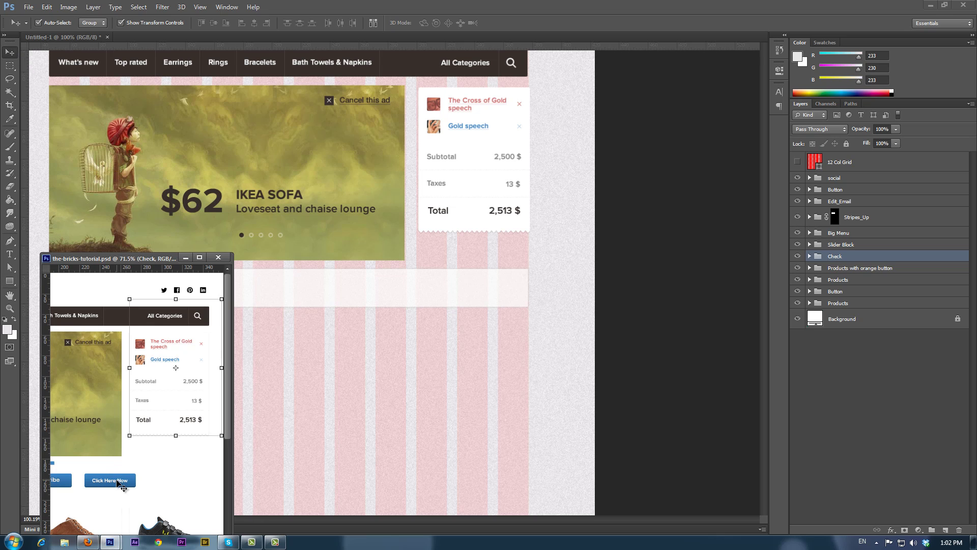
pyautogui.click(128, 483)
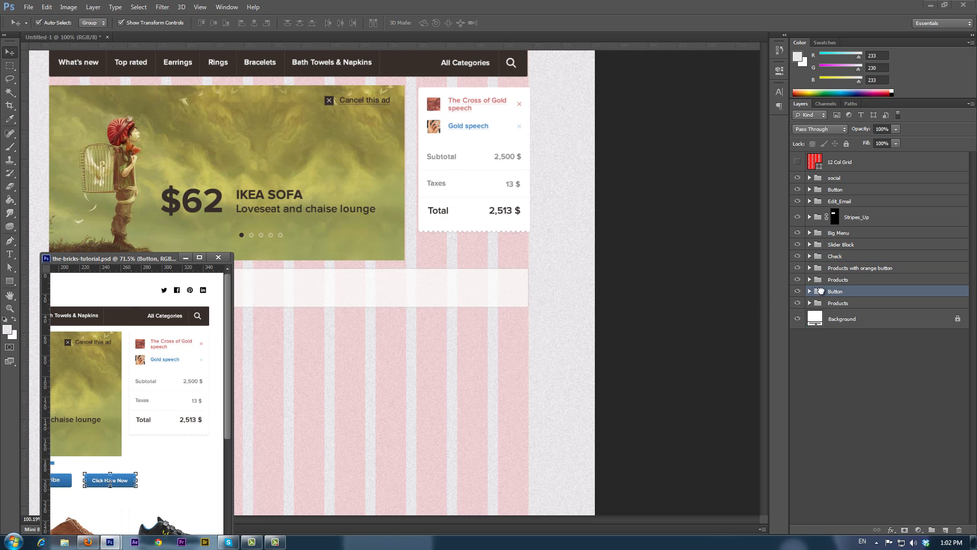
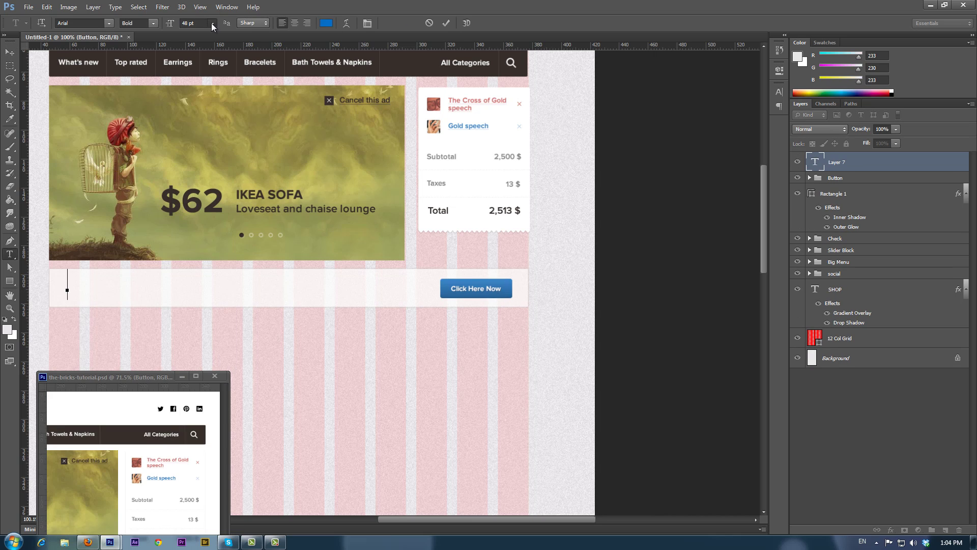
# Add the 18 pt Arial Bold text "This is a placeholder for a catchy text, phrase and especialy button." to the content bar.
pyautogui.click(214, 129)
pyautogui.write('is a placeholder for a catchy text, phrase and especialy button.')
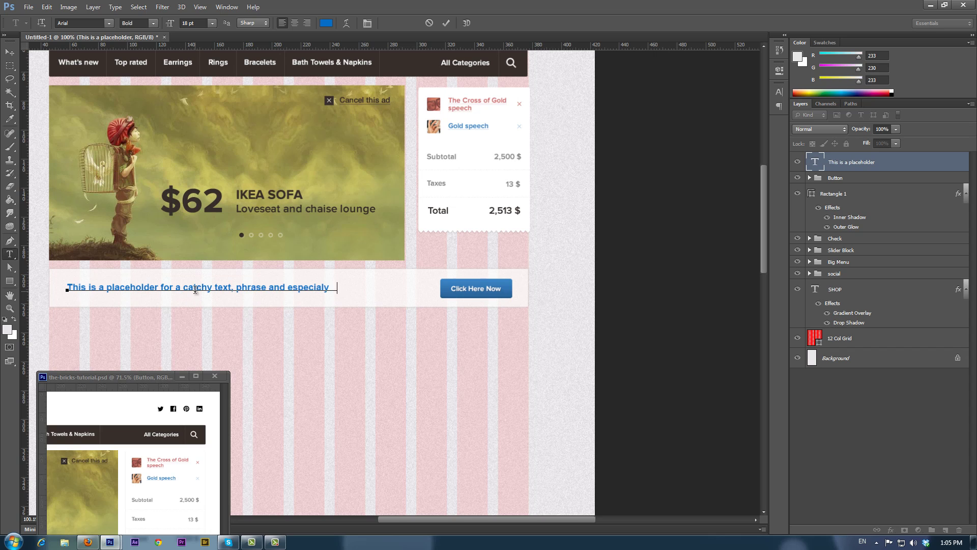
pyautogui.click(446, 23)
# Change the placeholder text's color to gray #666666.
pyautogui.click(326, 24)
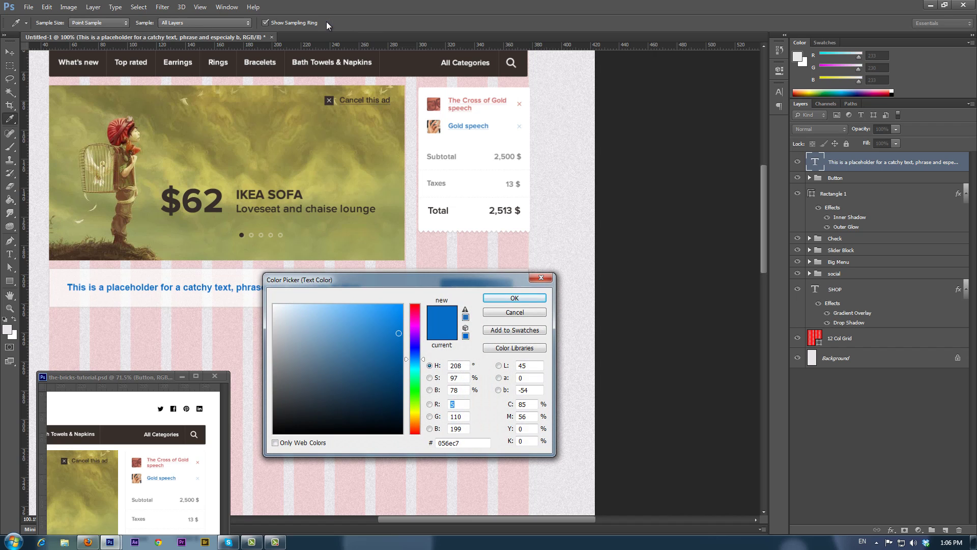
pyautogui.moveTo(275, 348); pyautogui.dragTo(271, 382)
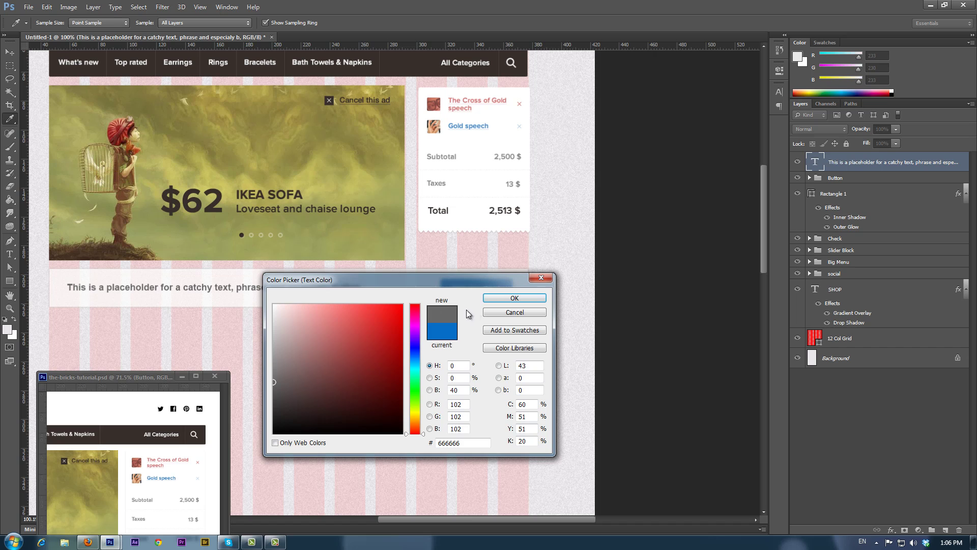
pyautogui.click(527, 301)
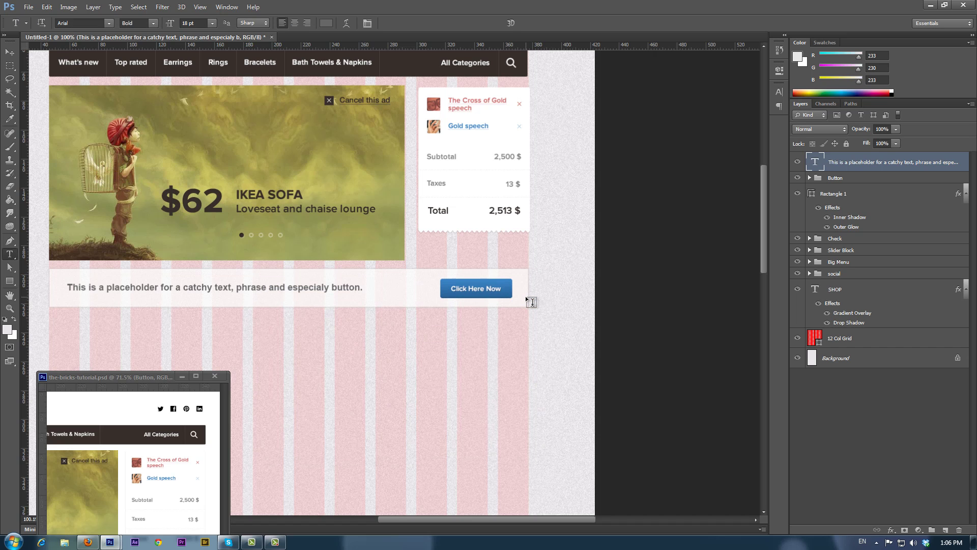
# Copy the shoe Products group from the-bricks-tutorial.psd into the page, placing the row of cards directly below the content bar.
pyautogui.moveTo(160, 376); pyautogui.dragTo(154, 339)
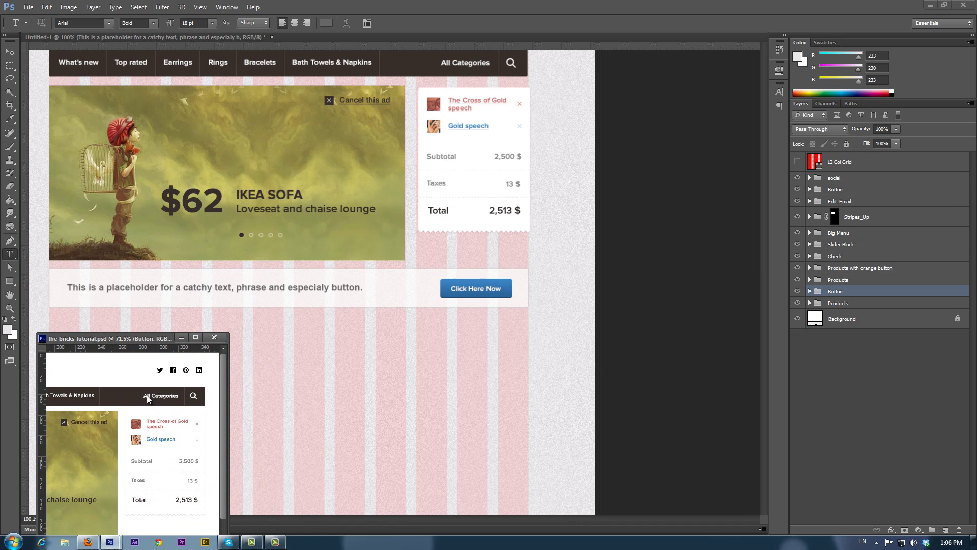
pyautogui.scroll(-5, 155, 431)
pyautogui.scroll(-1, 154, 431)
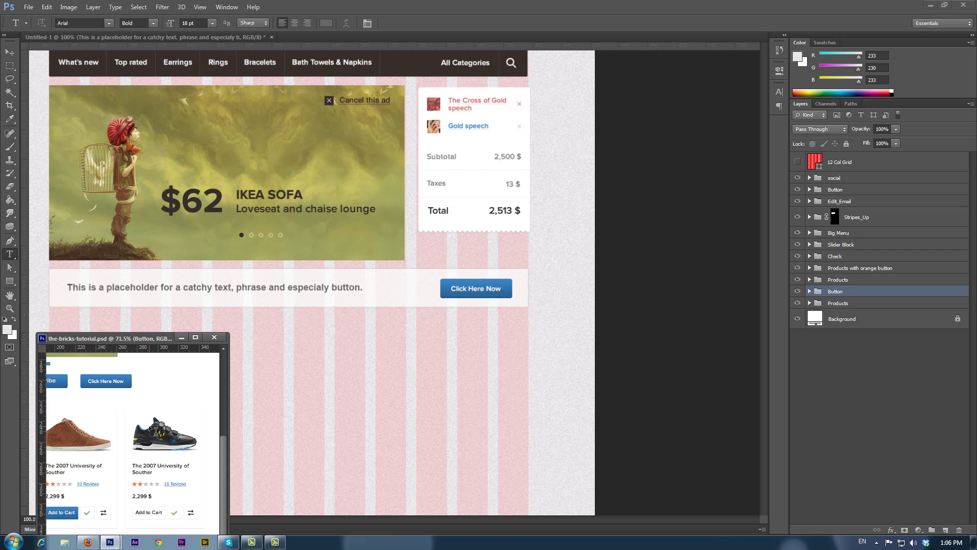
pyautogui.click(10, 52)
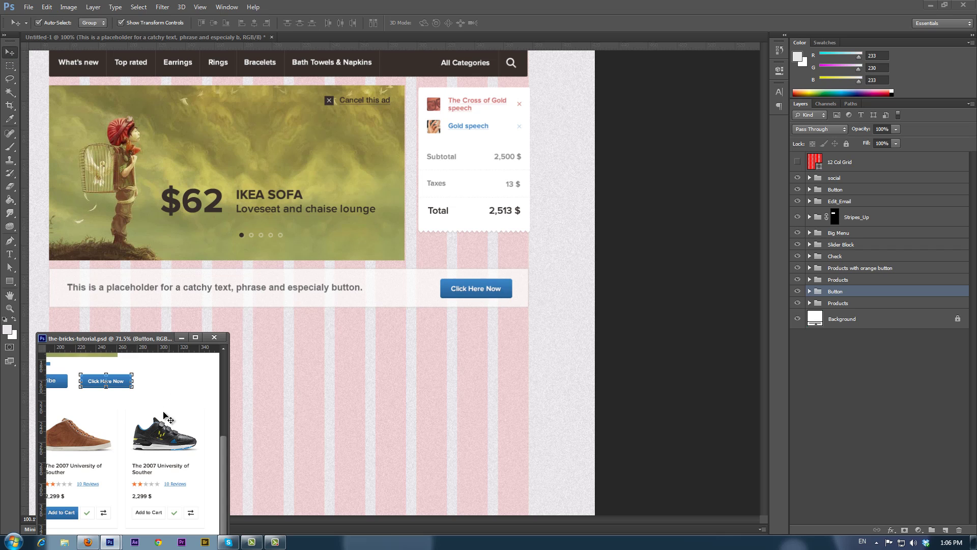
pyautogui.click(166, 445)
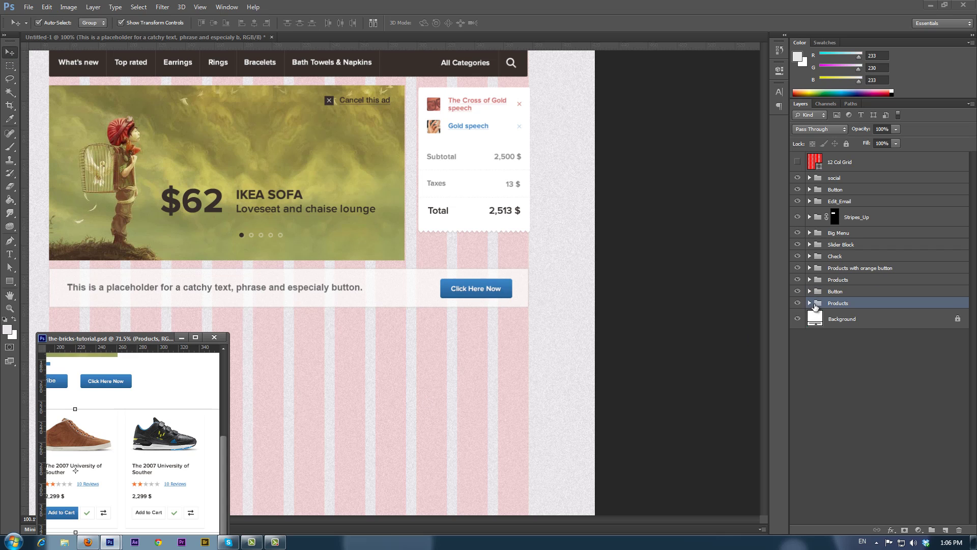
pyautogui.moveTo(817, 304); pyautogui.dragTo(470, 374)
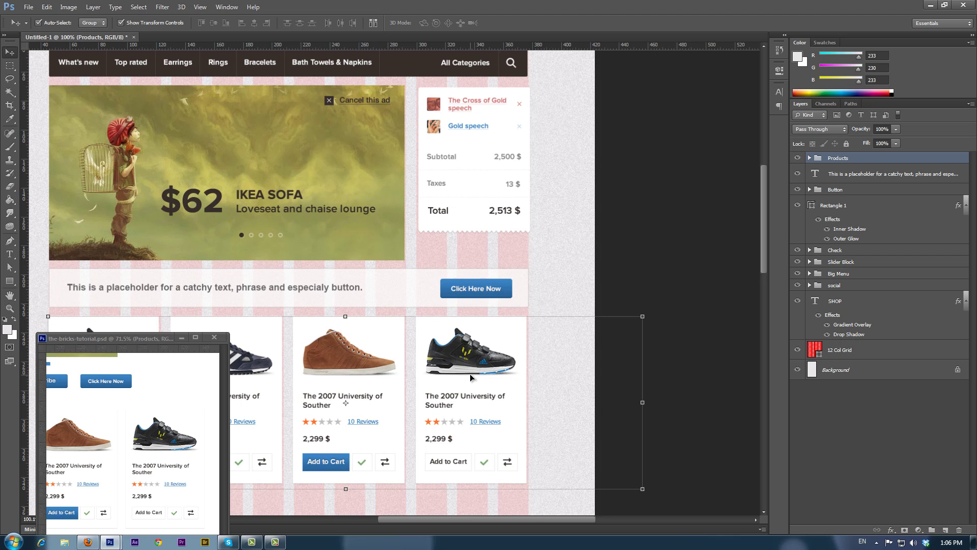
# Copy the Products with orange button group from the-bricks-tutorial.psd and position the hoodie row below the shoe cards, aligned to the grid.
pyautogui.scroll(-3, 469, 374)
pyautogui.scroll(-5, 471, 377)
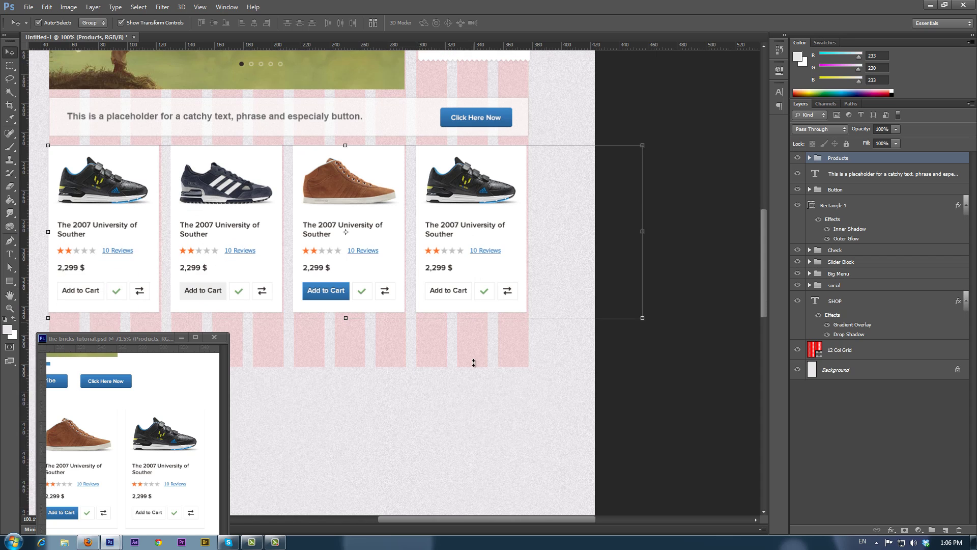
pyautogui.click(155, 340)
pyautogui.scroll(-5, 159, 422)
pyautogui.scroll(-2, 161, 423)
pyautogui.click(156, 427)
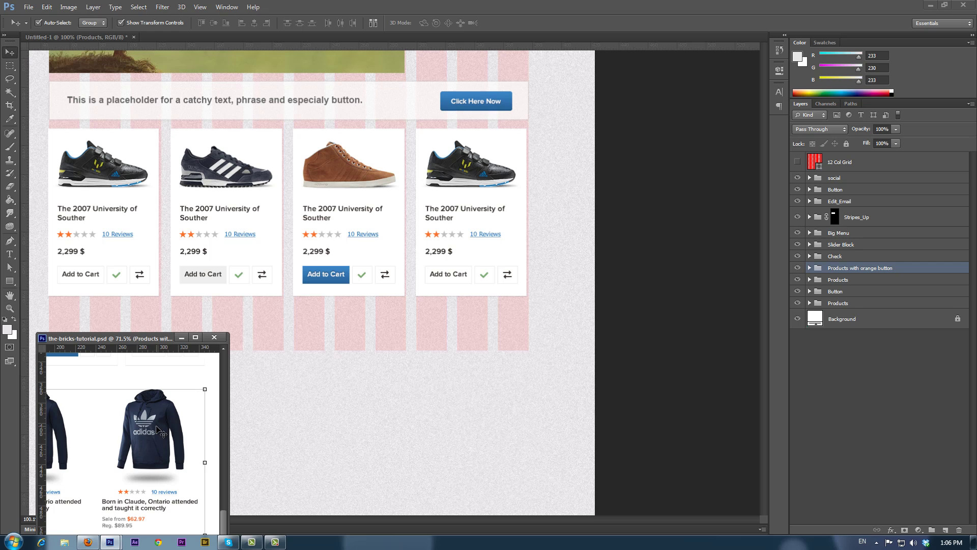
pyautogui.moveTo(816, 271); pyautogui.dragTo(379, 375)
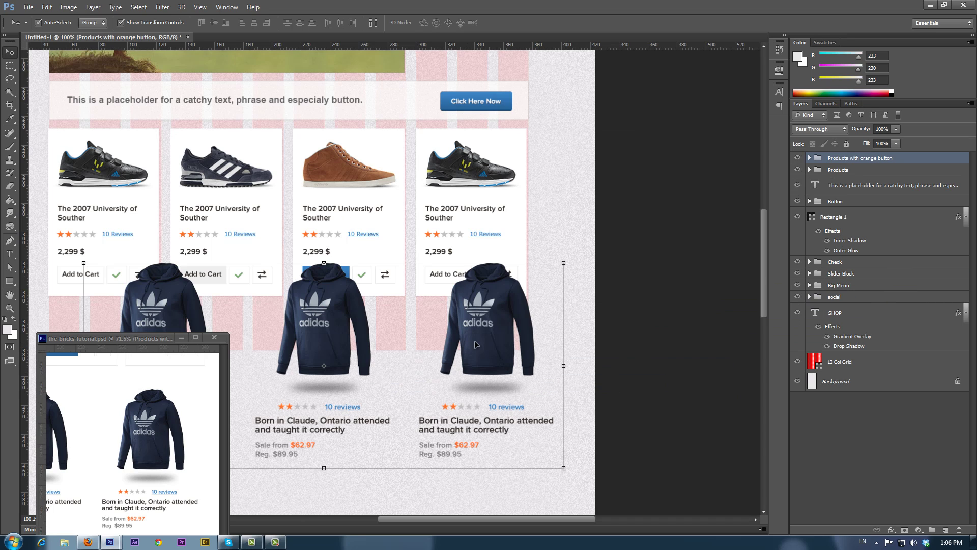
pyautogui.moveTo(490, 353); pyautogui.dragTo(468, 397)
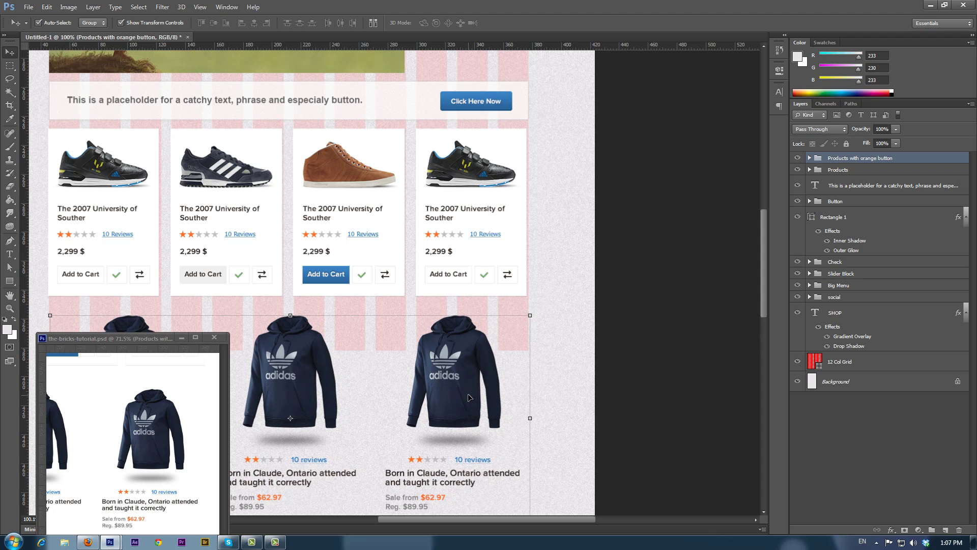
pyautogui.moveTo(466, 387); pyautogui.dragTo(466, 390)
# Copy the IKEA chair Products group from the-bricks-tutorial.psd and position it below the hoodie row within the grid width.
pyautogui.click(178, 437)
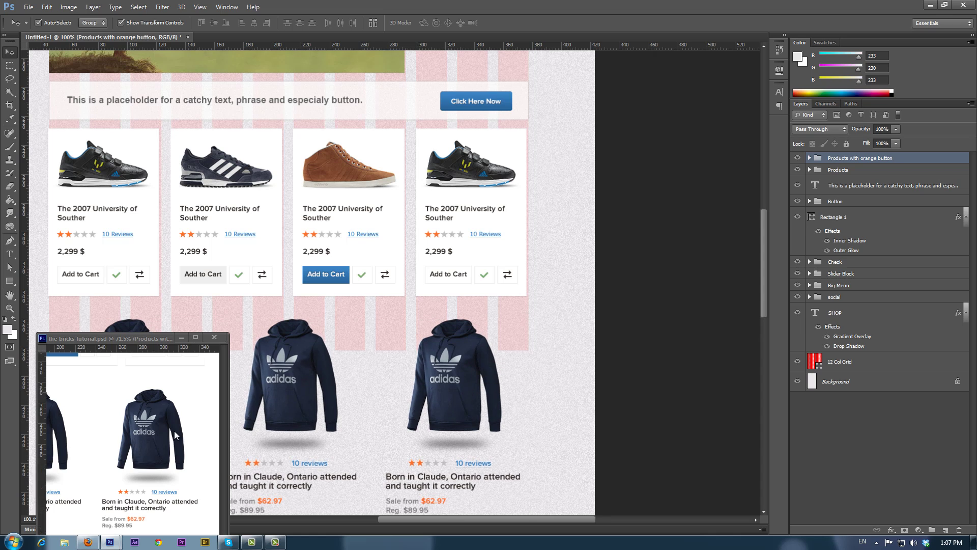
pyautogui.scroll(-3, 176, 433)
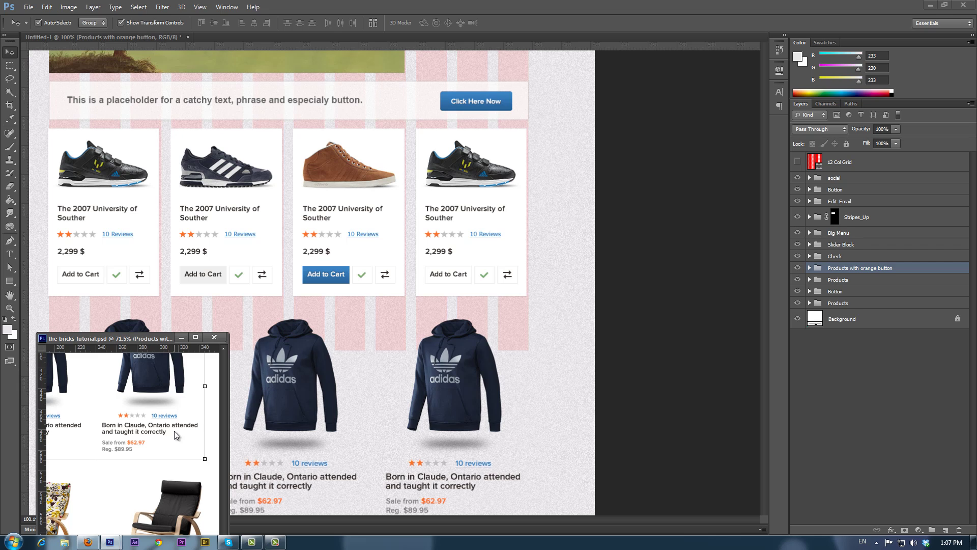
pyautogui.click(182, 484)
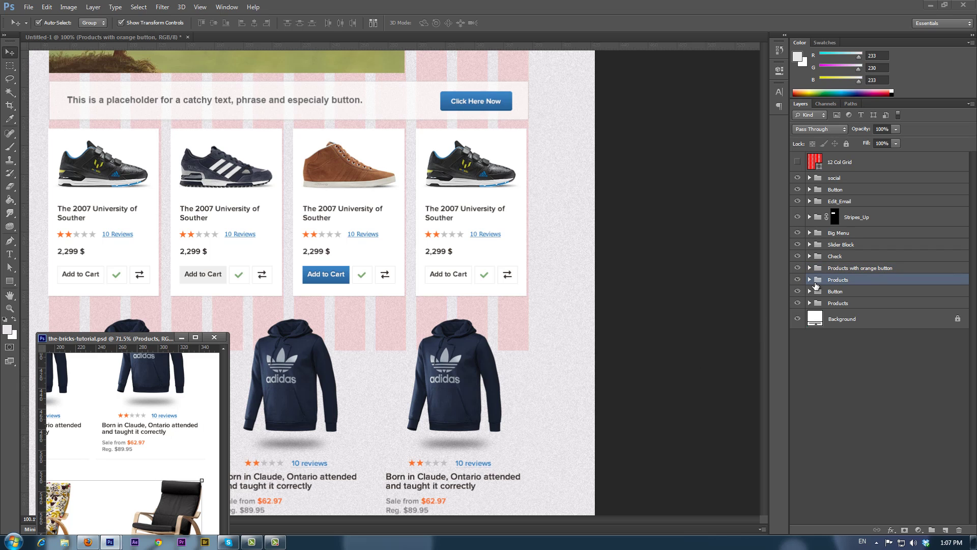
pyautogui.moveTo(818, 282); pyautogui.dragTo(468, 436)
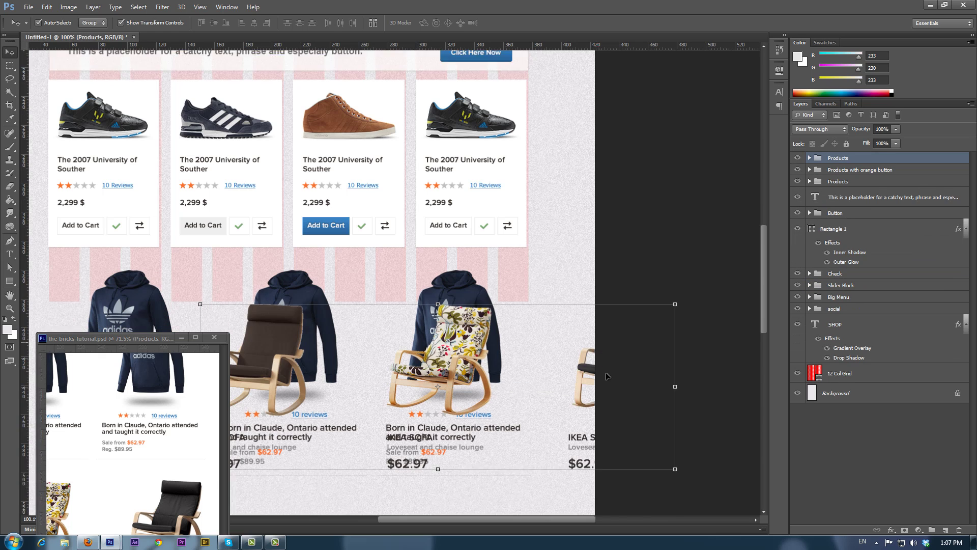
pyautogui.scroll(-10, 626, 316)
pyautogui.moveTo(462, 131); pyautogui.dragTo(320, 325)
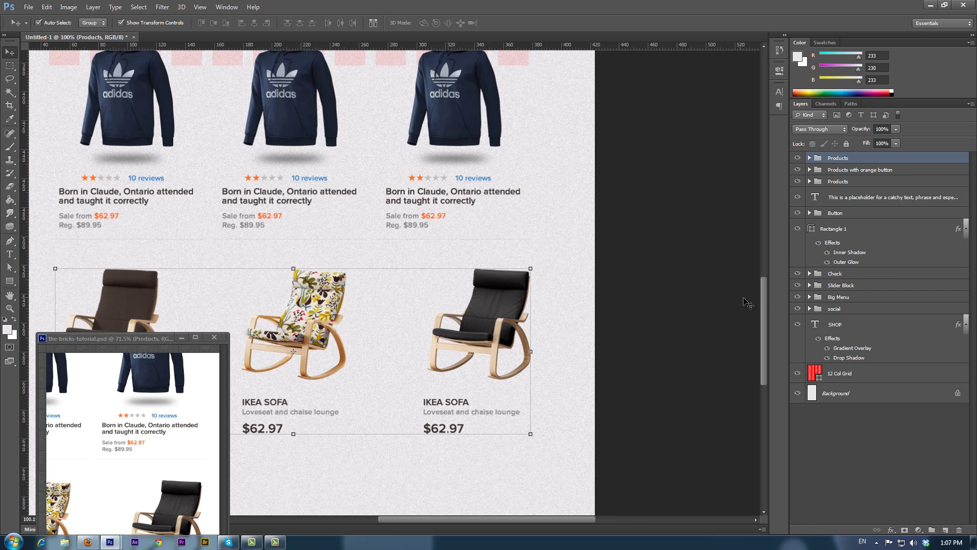
# Copy the Stripes_Up group from the-bricks-tutorial.psd into the page, below the IKEA chair products.
pyautogui.moveTo(764, 305); pyautogui.dragTo(759, 357)
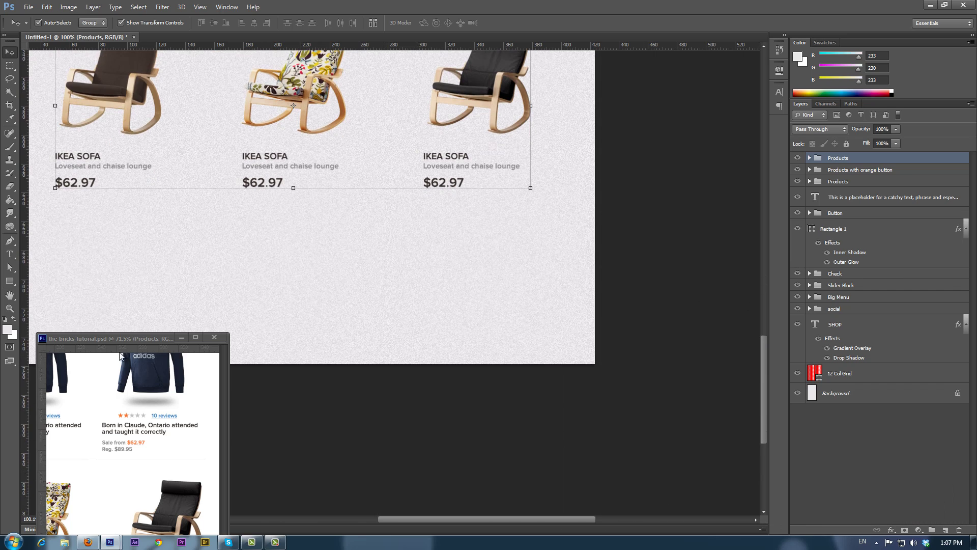
pyautogui.moveTo(132, 338); pyautogui.dragTo(603, 94)
pyautogui.click(589, 474)
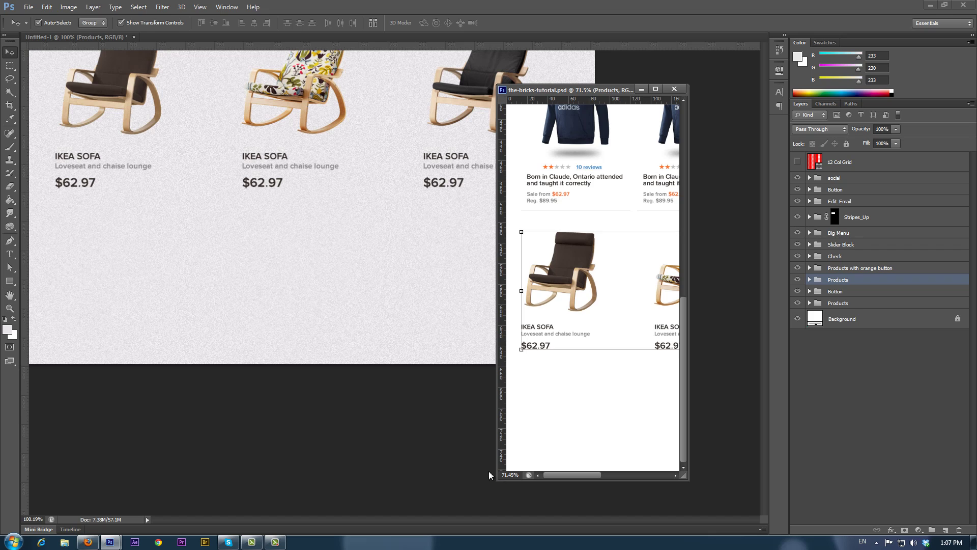
pyautogui.scroll(10, 647, 392)
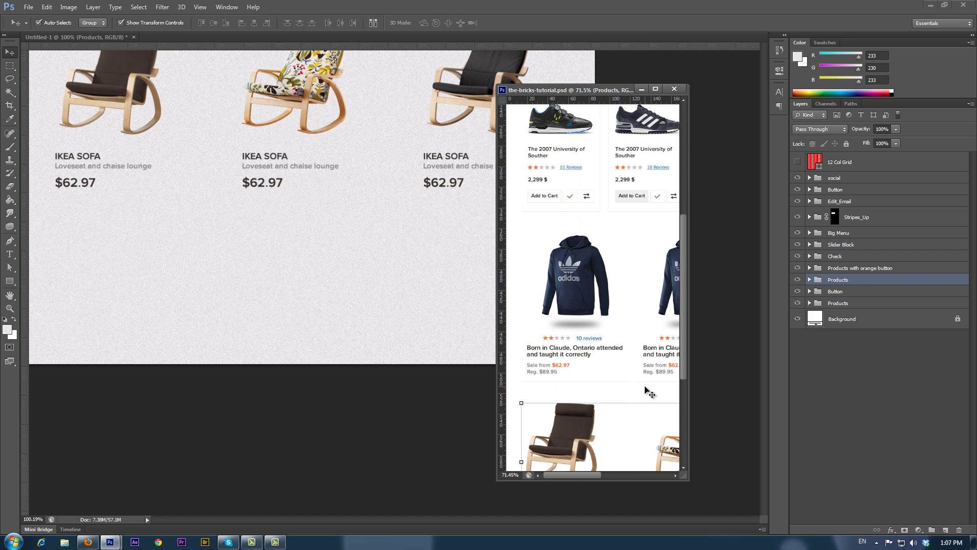
pyautogui.scroll(5, 646, 390)
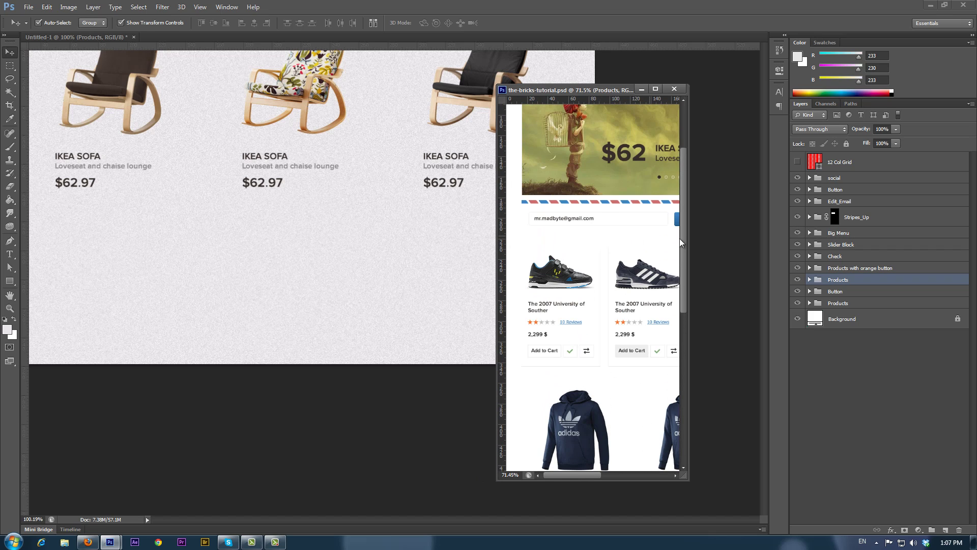
pyautogui.moveTo(581, 475); pyautogui.dragTo(592, 476)
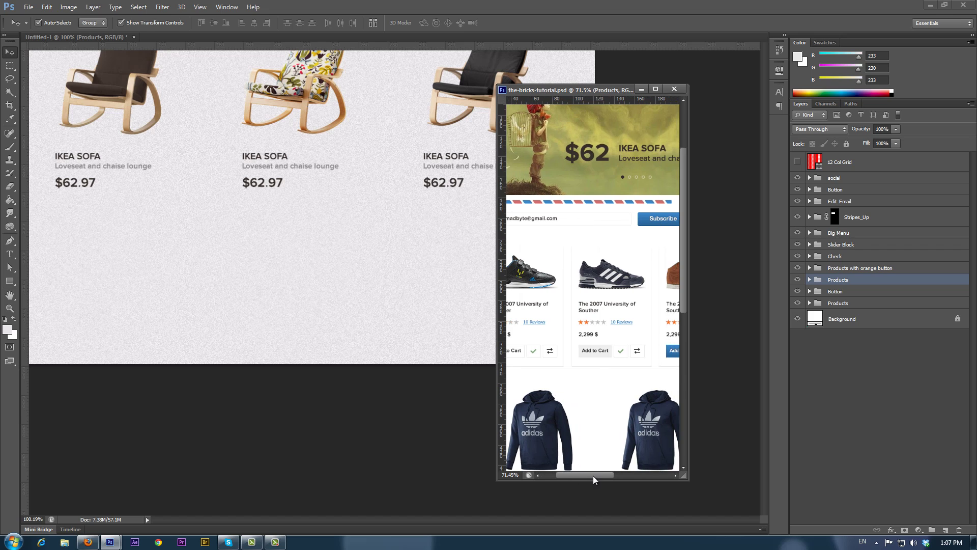
pyautogui.click(589, 203)
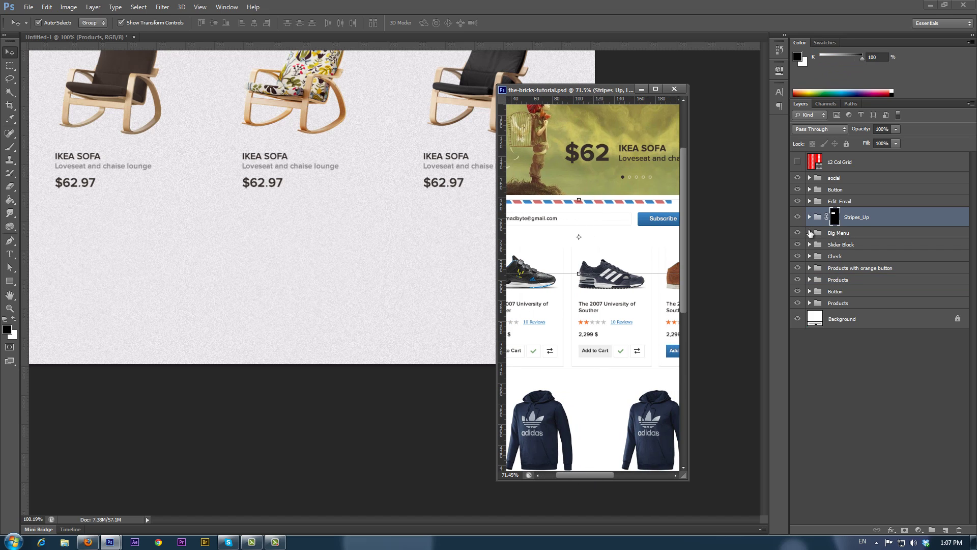
pyautogui.moveTo(860, 223); pyautogui.dragTo(117, 259)
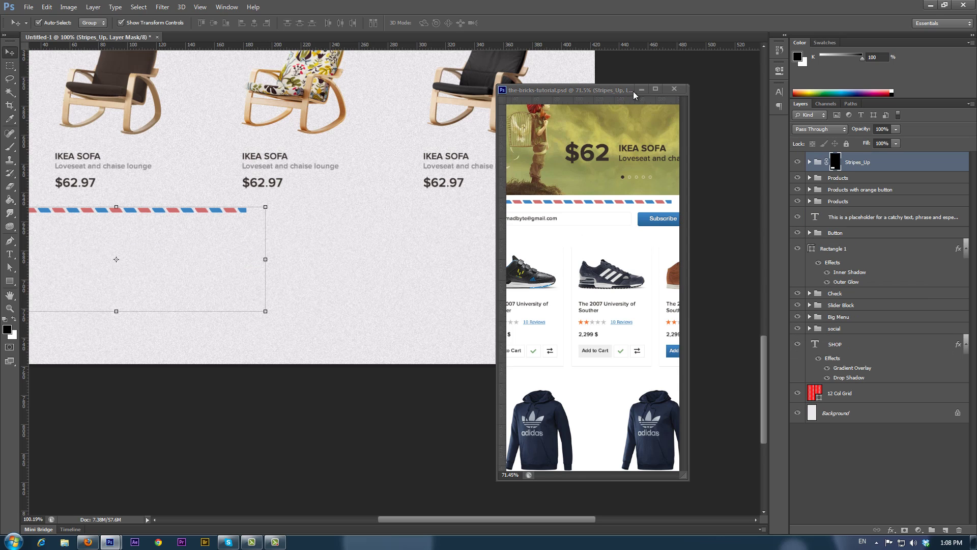
# Duplicate the Stripes_Up group alongside the original to lengthen the stripe row, and duplicate the full row farther down the page.
pyautogui.moveTo(621, 96); pyautogui.dragTo(302, 447)
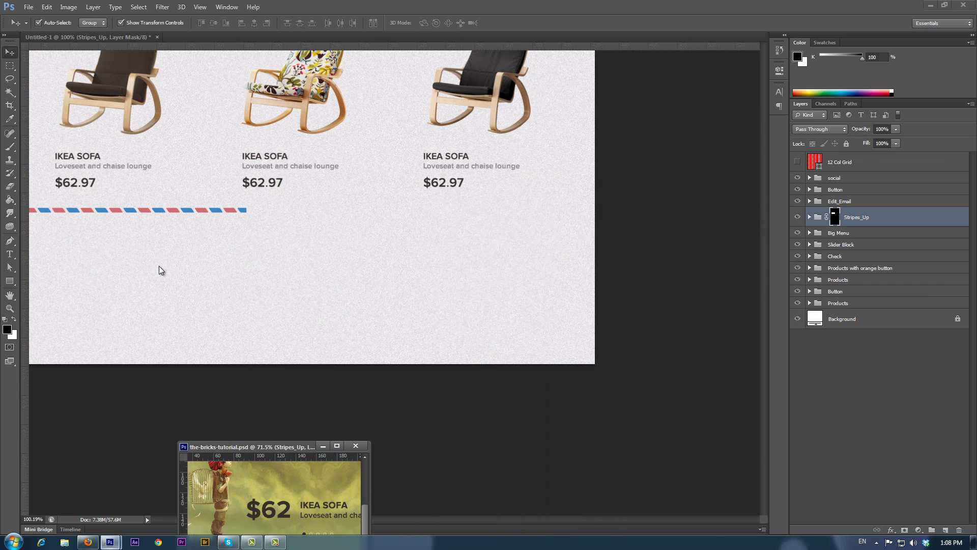
pyautogui.moveTo(97, 251); pyautogui.dragTo(248, 267)
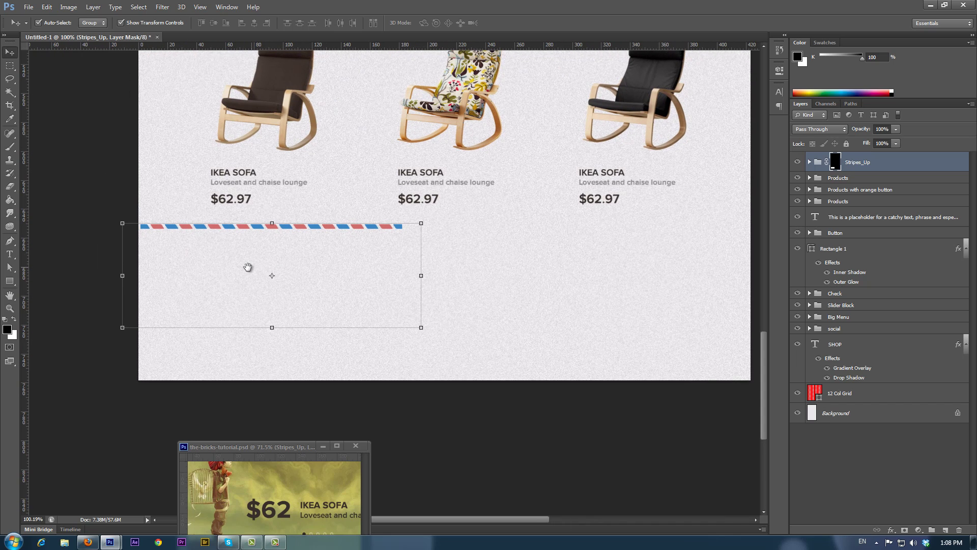
pyautogui.moveTo(225, 227); pyautogui.dragTo(459, 232)
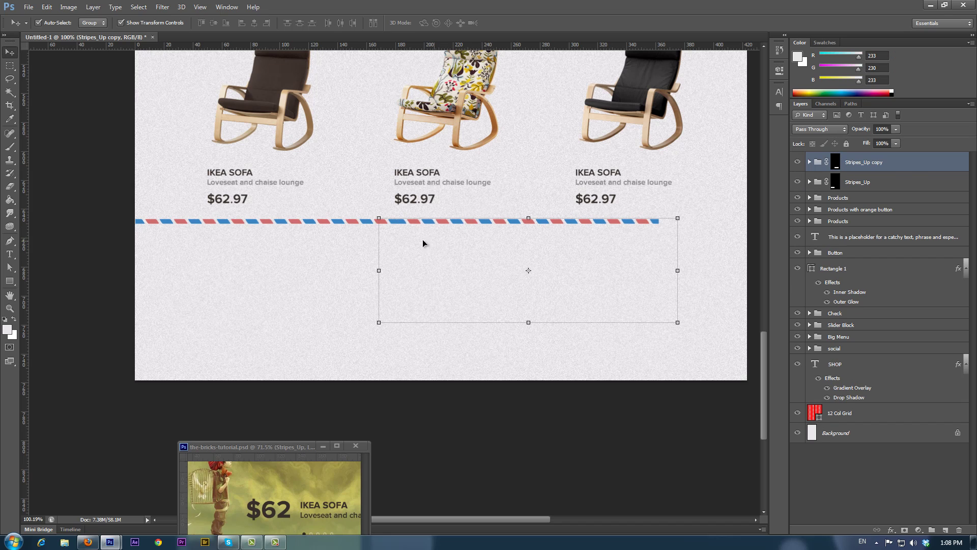
pyautogui.keyDown('shift'); pyautogui.click(349, 221); pyautogui.keyUp('shift')
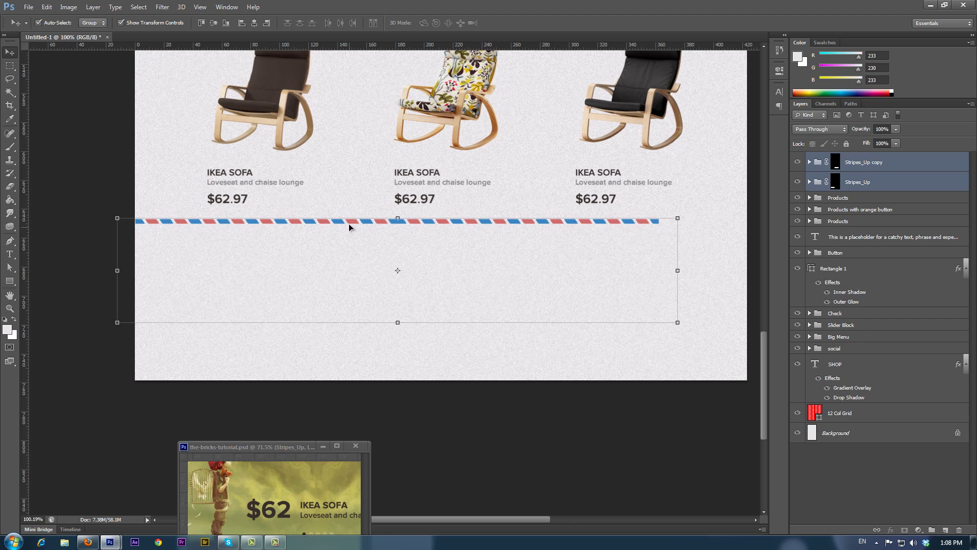
pyautogui.moveTo(351, 221); pyautogui.dragTo(350, 325)
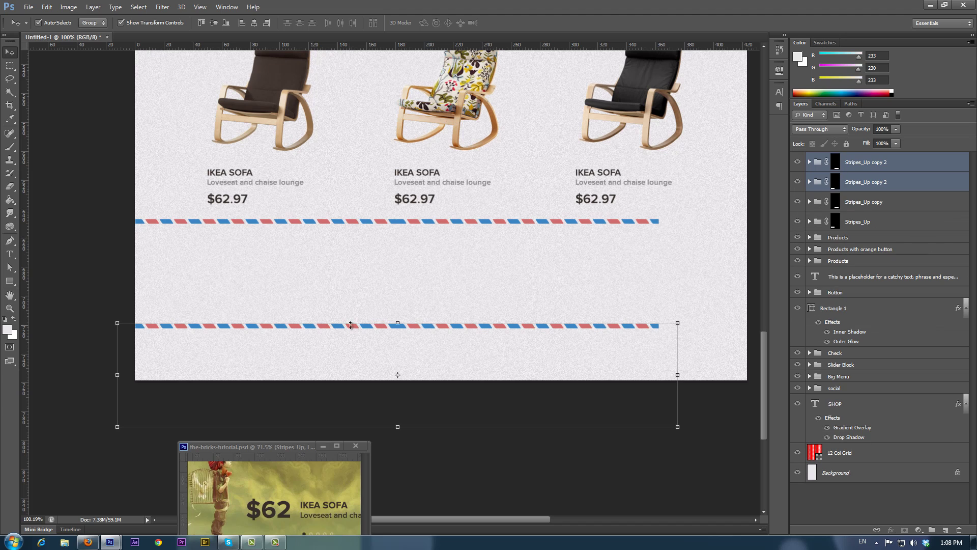
# Select all four Stripes_Up groups and move both stripe rows right so they sit inside the page margins.
pyautogui.click(883, 226)
pyautogui.keyDown('shift'); pyautogui.click(885, 182); pyautogui.keyUp('shift')
pyautogui.moveTo(606, 225); pyautogui.dragTo(655, 225)
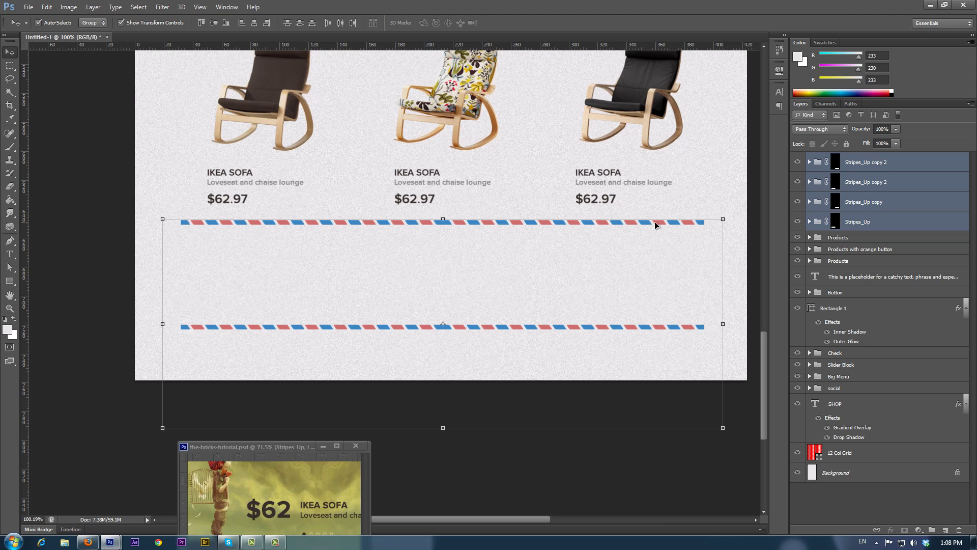
# Draw a rectangle about 1031 by 193 px between the two stripe rows and fill it with c4c4c4.
pyautogui.press('u')
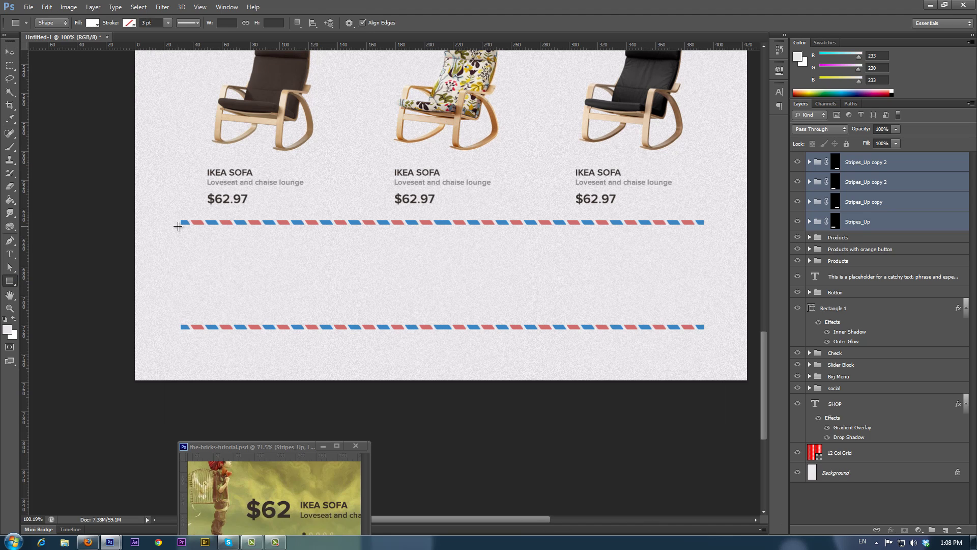
pyautogui.moveTo(178, 226); pyautogui.dragTo(702, 323)
pyautogui.click(92, 23)
pyautogui.click(141, 42)
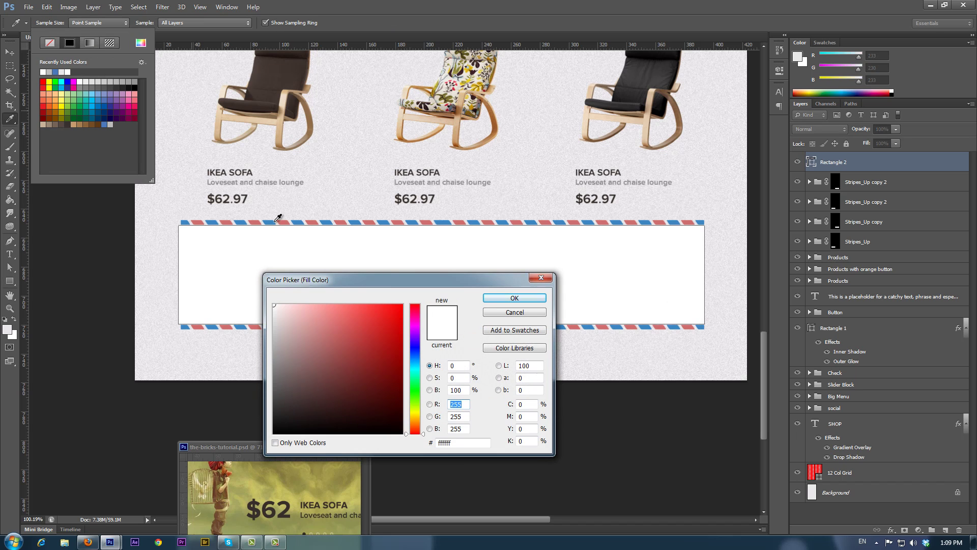
pyautogui.write('c4c4c4')
pyautogui.click(515, 297)
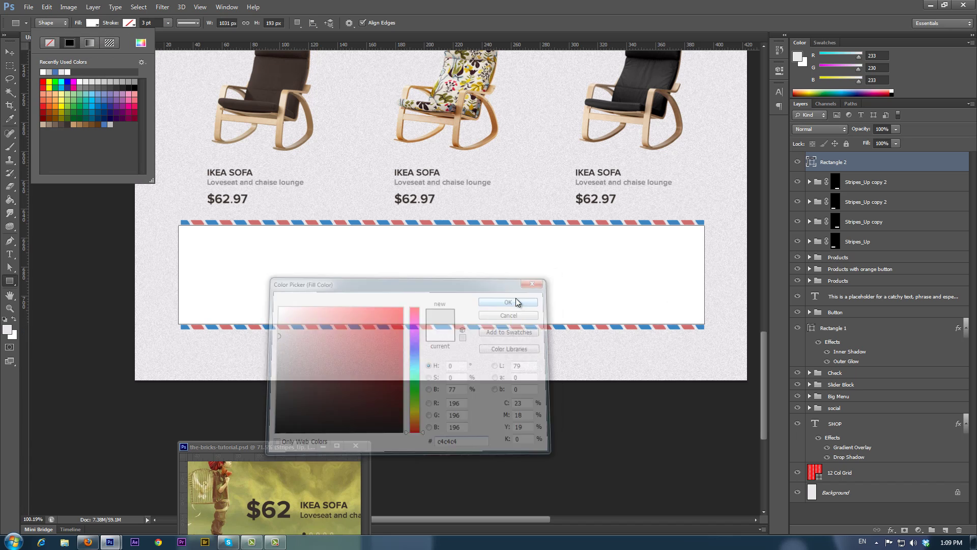
# Copy the Edit_Email and Button groups from the-bricks-tutorial.psd and place them in the lower left of the grey newsletter rectangle.
pyautogui.moveTo(303, 452); pyautogui.dragTo(211, 193)
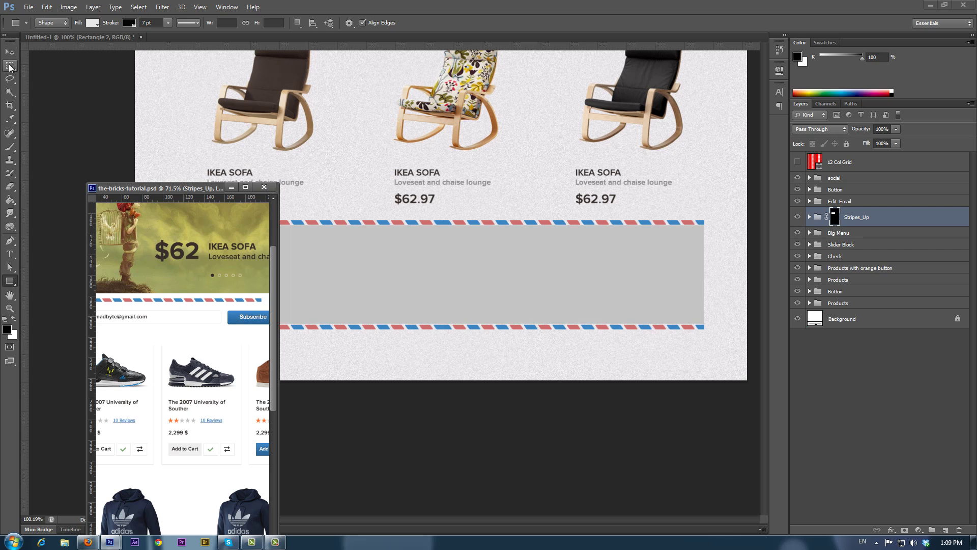
pyautogui.press('v')
pyautogui.click(211, 318)
pyautogui.keyDown('shift'); pyautogui.click(247, 320); pyautogui.keyUp('shift')
pyautogui.moveTo(248, 320); pyautogui.dragTo(353, 267)
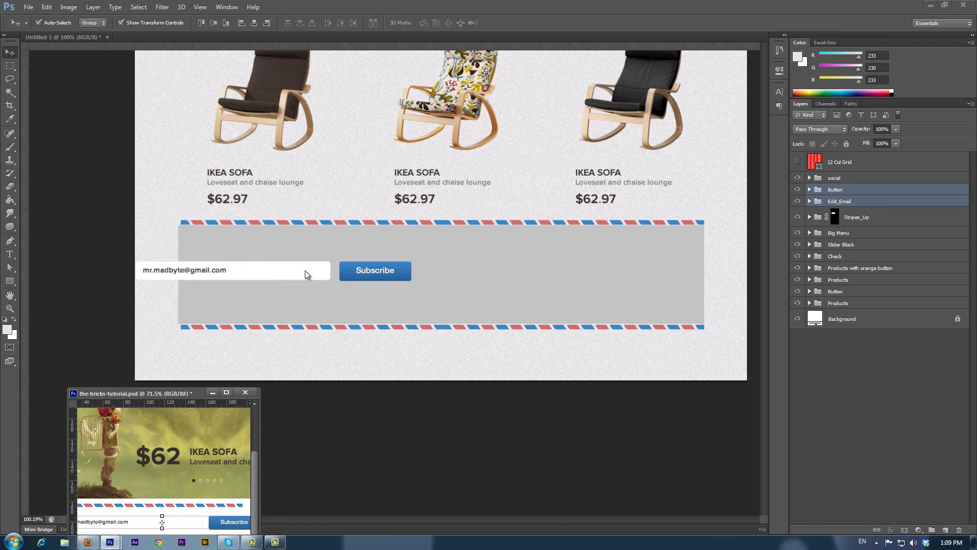
pyautogui.moveTo(305, 270); pyautogui.dragTo(356, 301)
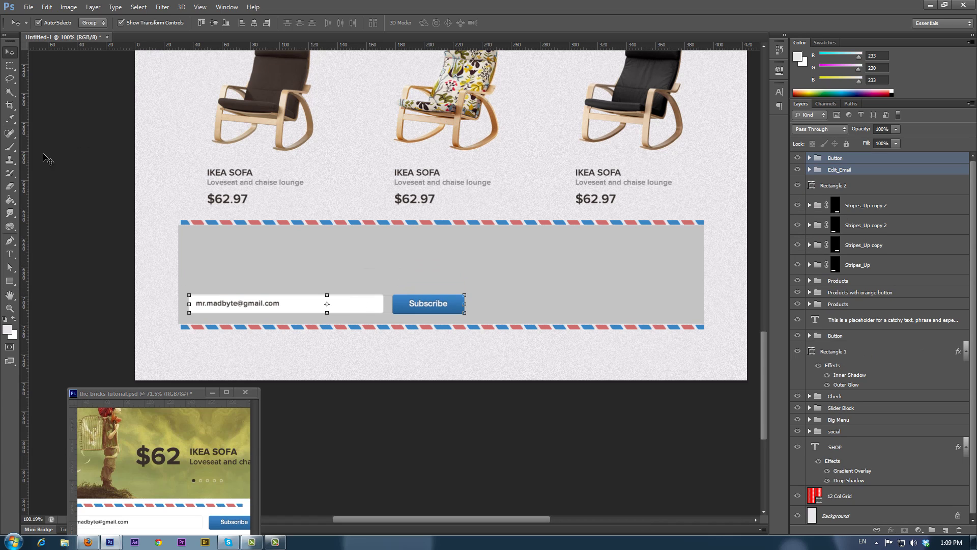
# Add a wide text box above the email field with the heading "Subscribe" in 30 pt Bold.
pyautogui.click(9, 254)
pyautogui.moveTo(190, 231); pyautogui.dragTo(687, 284)
pyautogui.write('Subscribe')
pyautogui.moveTo(178, 234); pyautogui.dragTo(230, 235)
pyautogui.click(212, 22)
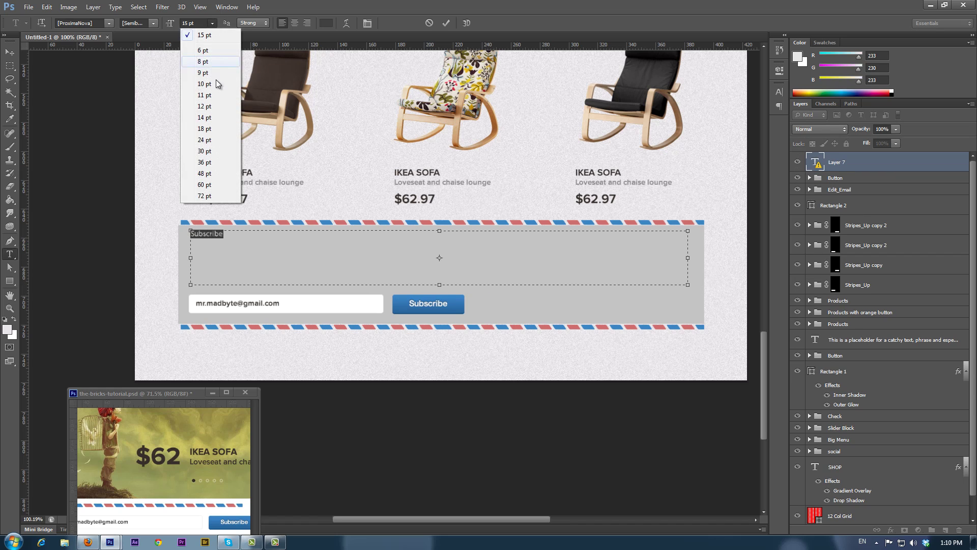
pyautogui.click(214, 154)
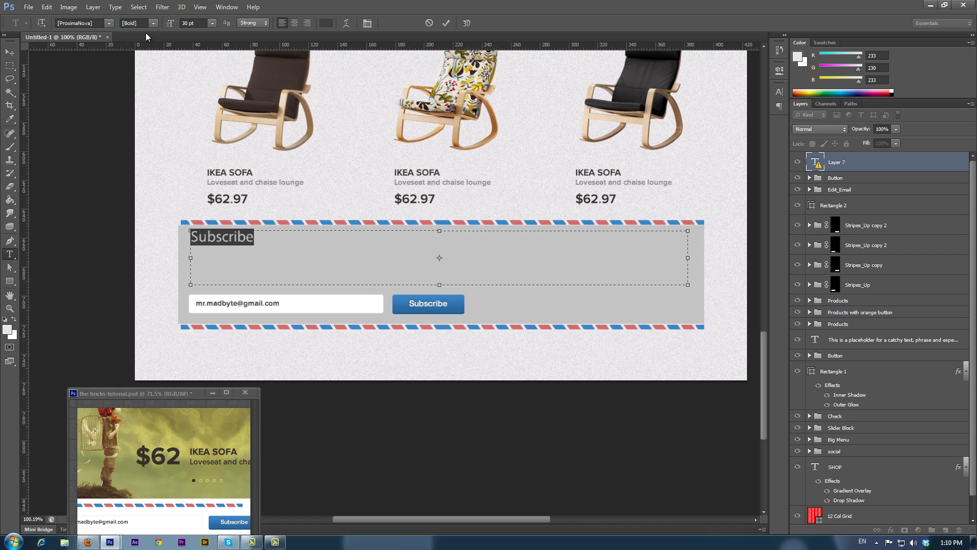
pyautogui.click(254, 240)
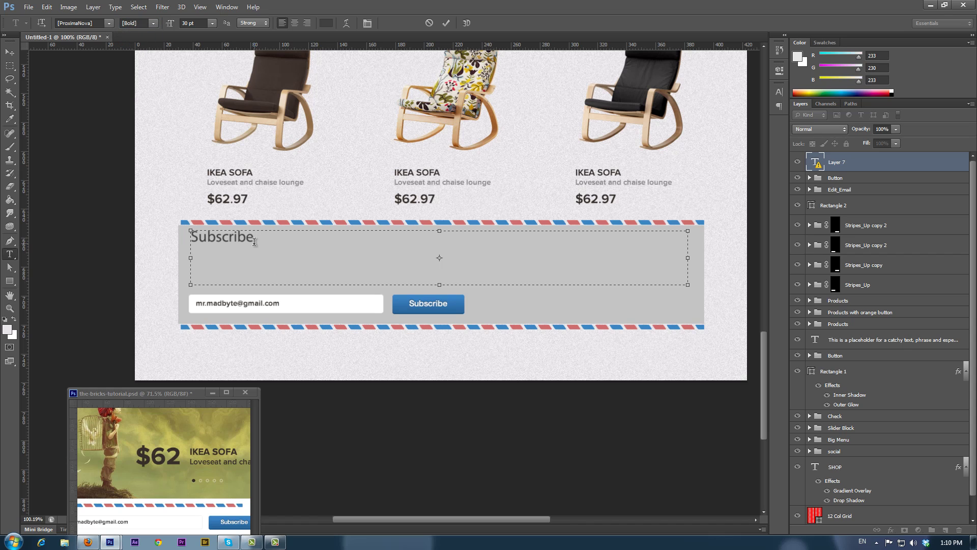
pyautogui.click(446, 22)
pyautogui.click(452, 223)
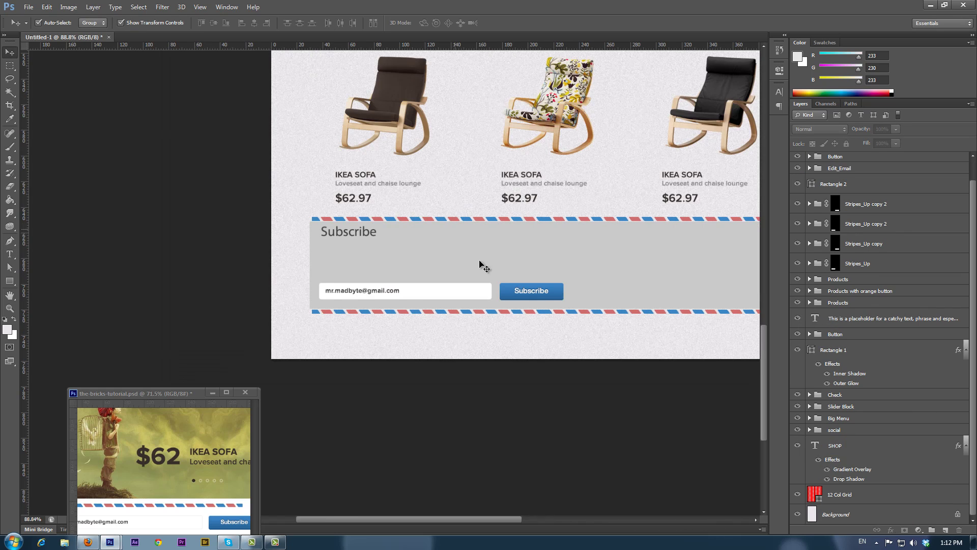
# Draw a thin rectangle about 1030 by 13 px below the lower stripe row and remove its stroke.
pyautogui.hscroll(3, 482, 265)
pyautogui.press('u')
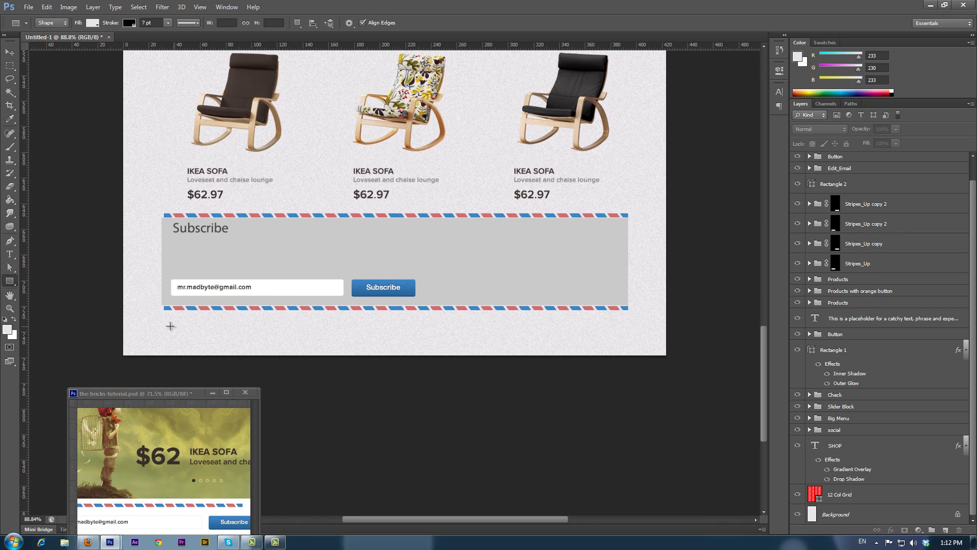
pyautogui.moveTo(163, 319); pyautogui.dragTo(629, 322)
pyautogui.click(90, 22)
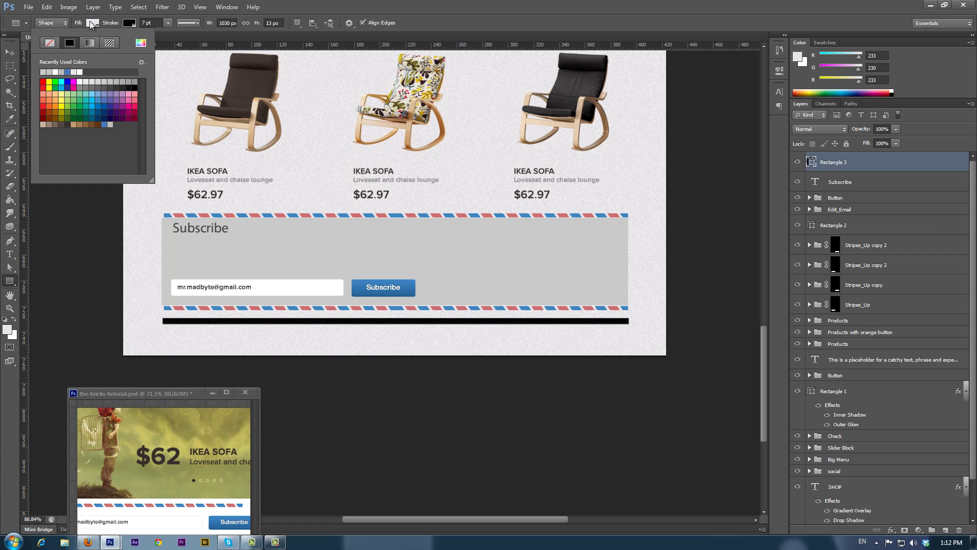
pyautogui.click(129, 23)
pyautogui.click(50, 43)
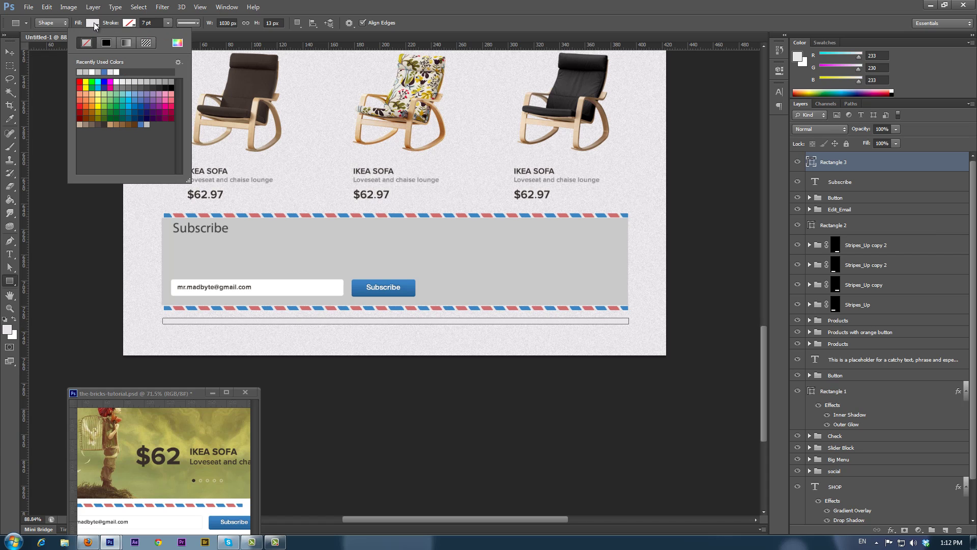
# Fill the thin bar below the newsletter section with a medium grey.
pyautogui.click(92, 22)
pyautogui.click(141, 43)
pyautogui.click(444, 444)
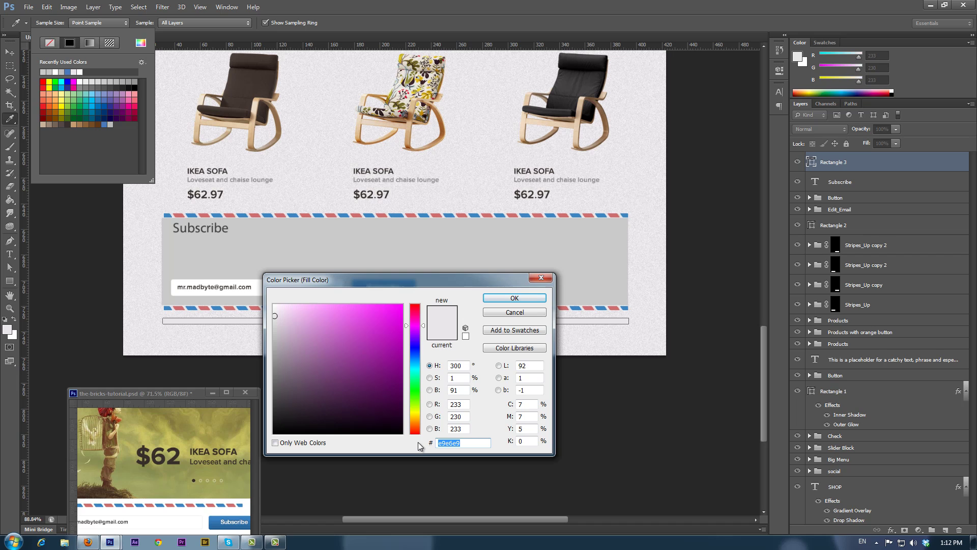
pyautogui.write('cccccc')
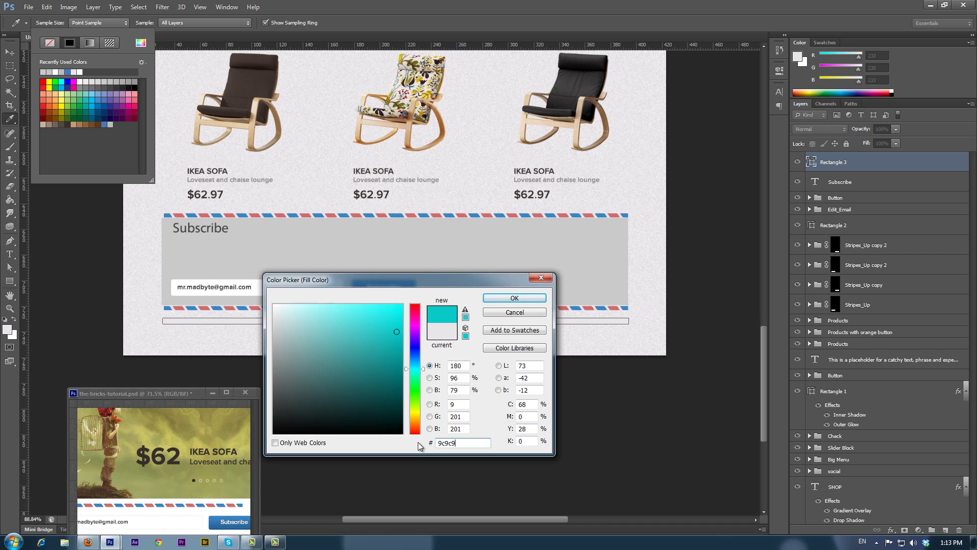
pyautogui.press('Return')
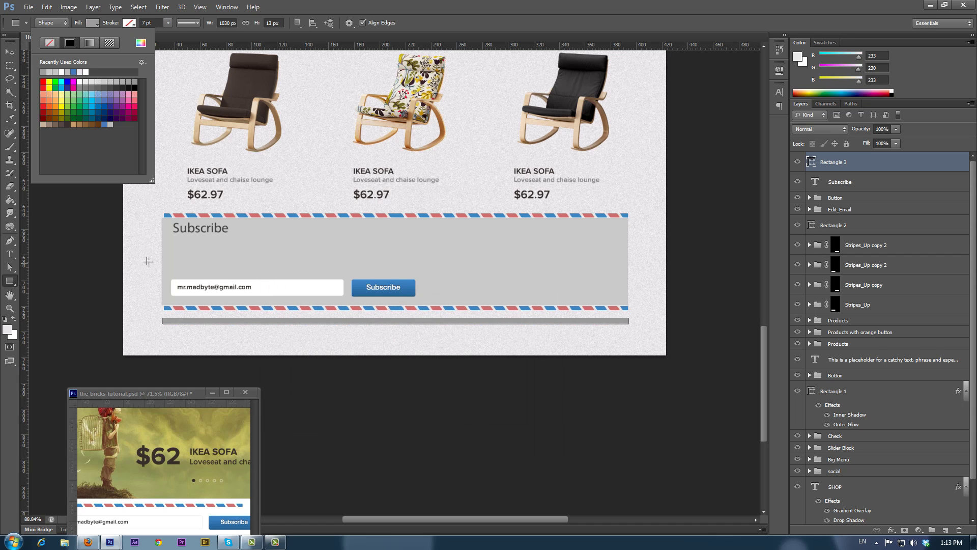
# Add the text "Copyright 2013" under the left end of the grey bar.
pyautogui.click(10, 254)
pyautogui.click(163, 335)
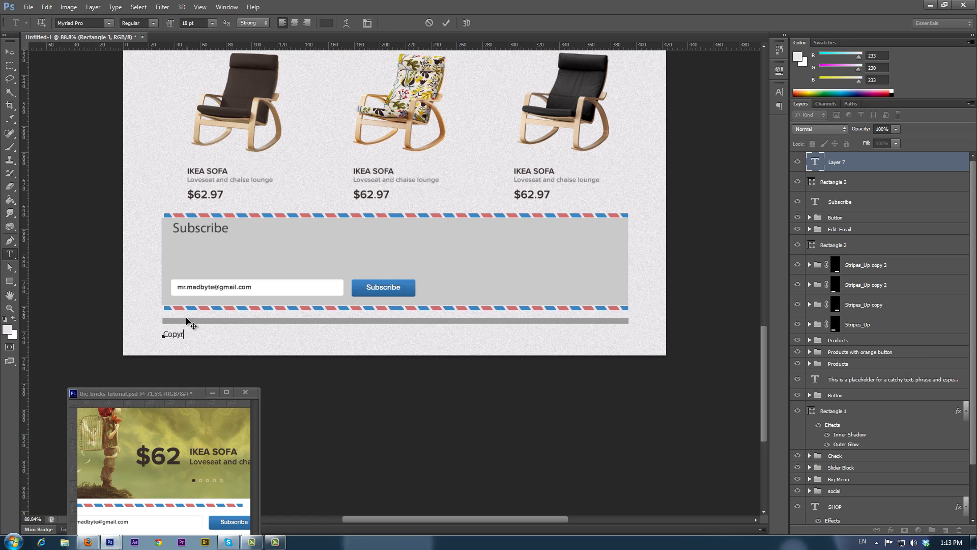
pyautogui.write('Copyright 2013')
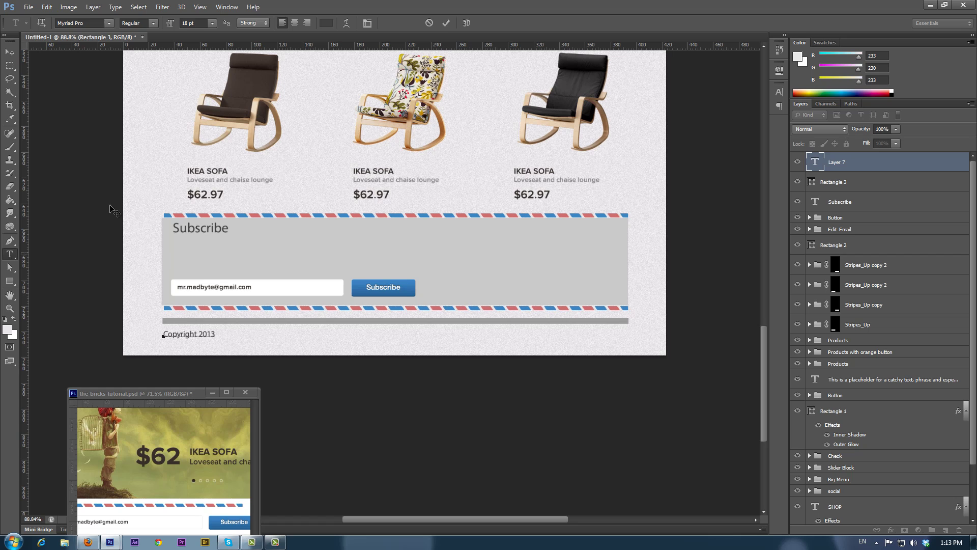